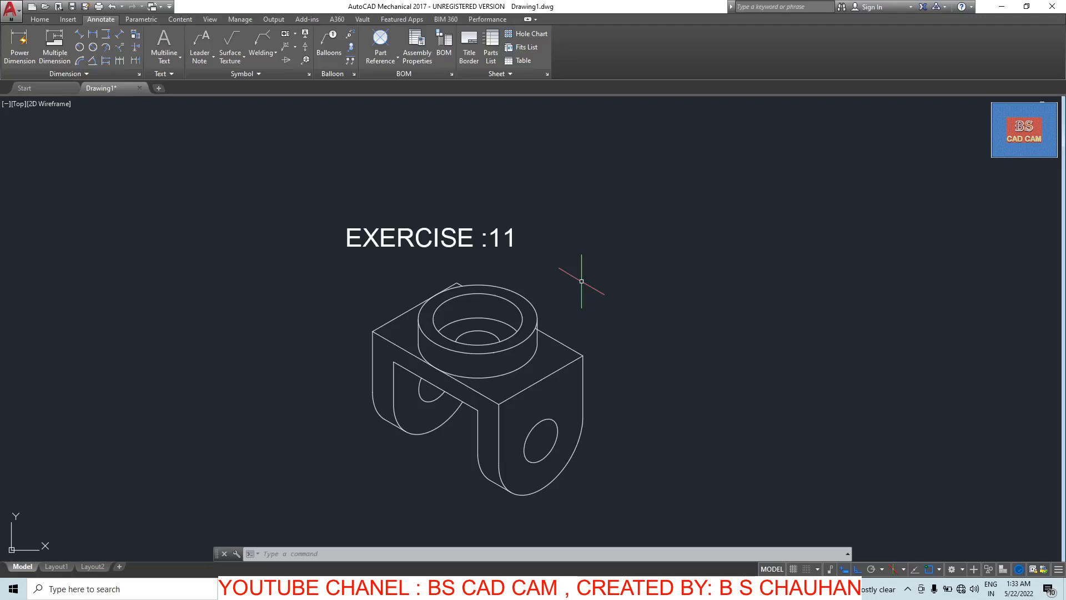
# - Switch the drafting mode to Orthographic with the ISODRAFT command
pyautogui.scroll(2, 738, 405)
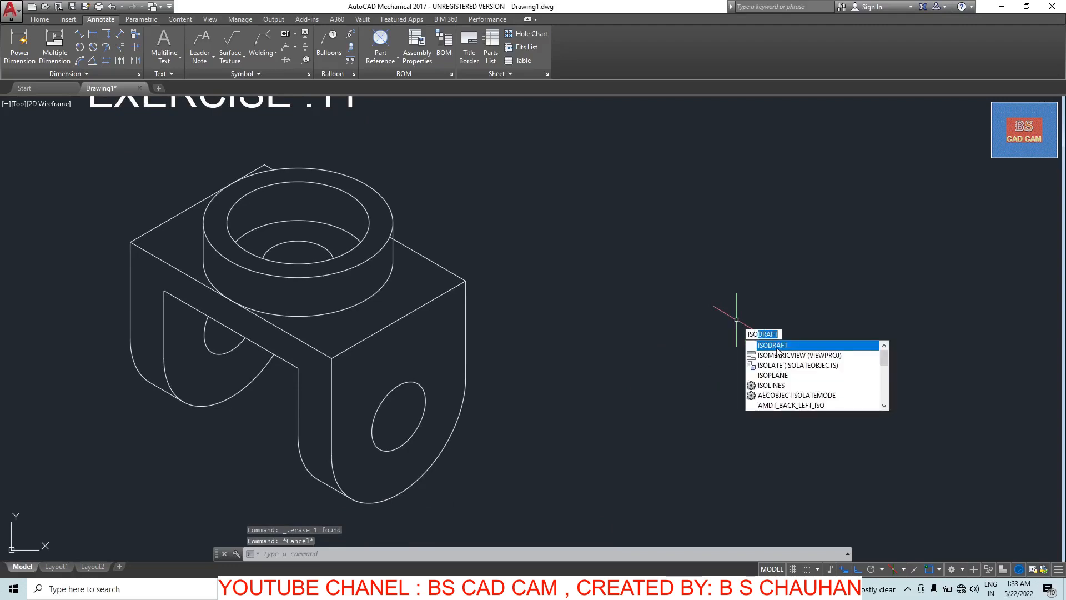
pyautogui.click(776, 345)
pyautogui.write('O')
pyautogui.press('Return')
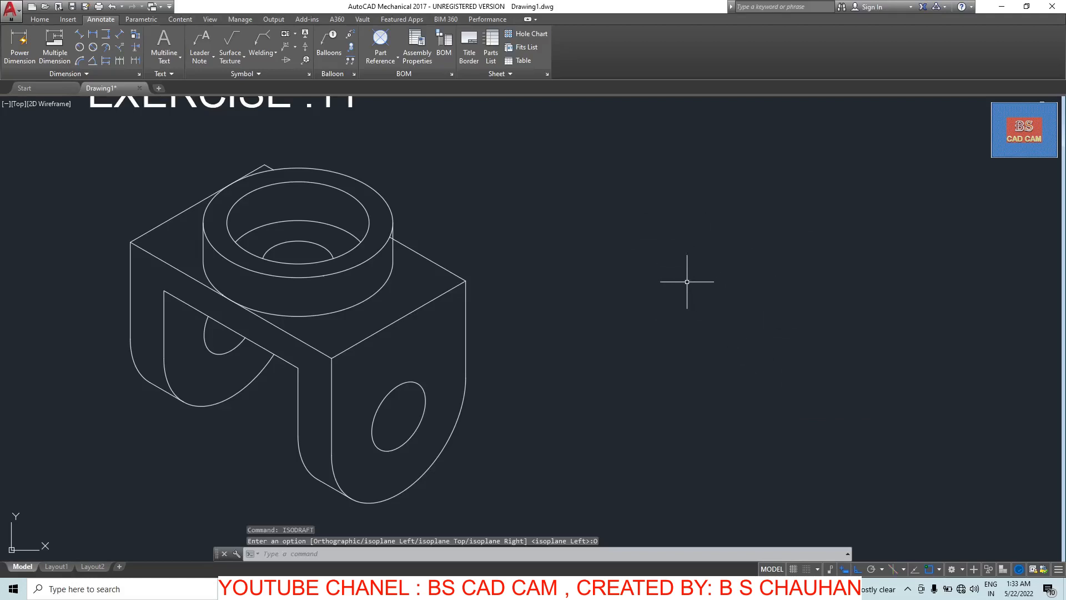
# - Set the drafting mode to isoplane Left with the ISODRAFT command
pyautogui.write('lSO')
pyautogui.press('Return')
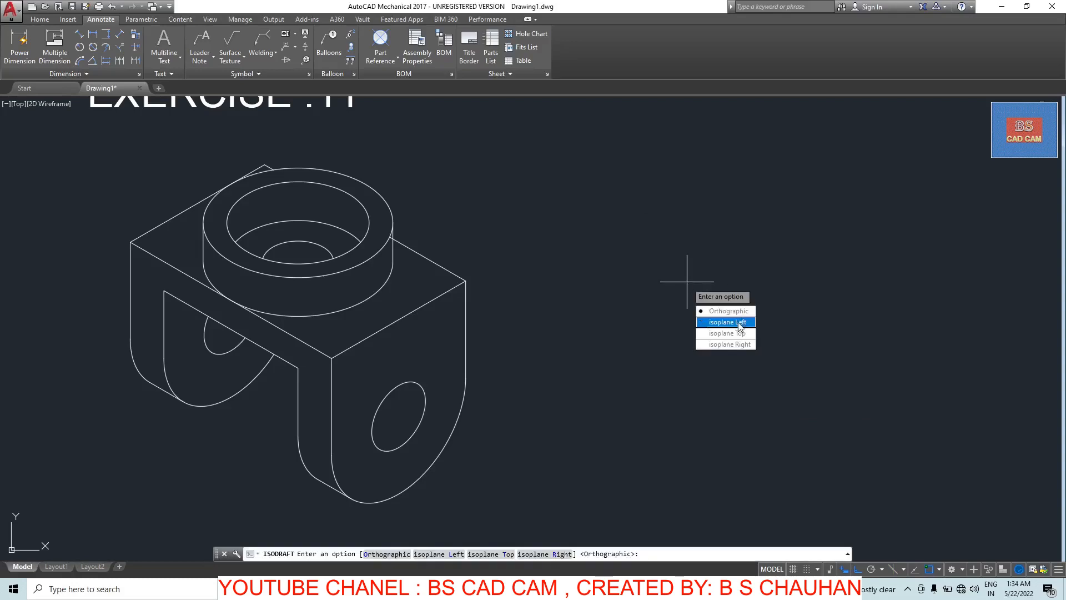
pyautogui.click(727, 322)
pyautogui.scroll(-5, 630, 322)
pyautogui.moveTo(600, 336)
pyautogui.mouseDown(button='middle')
pyautogui.moveTo(579, 335)
pyautogui.moveTo(581, 346)
pyautogui.mouseUp(button='middle')
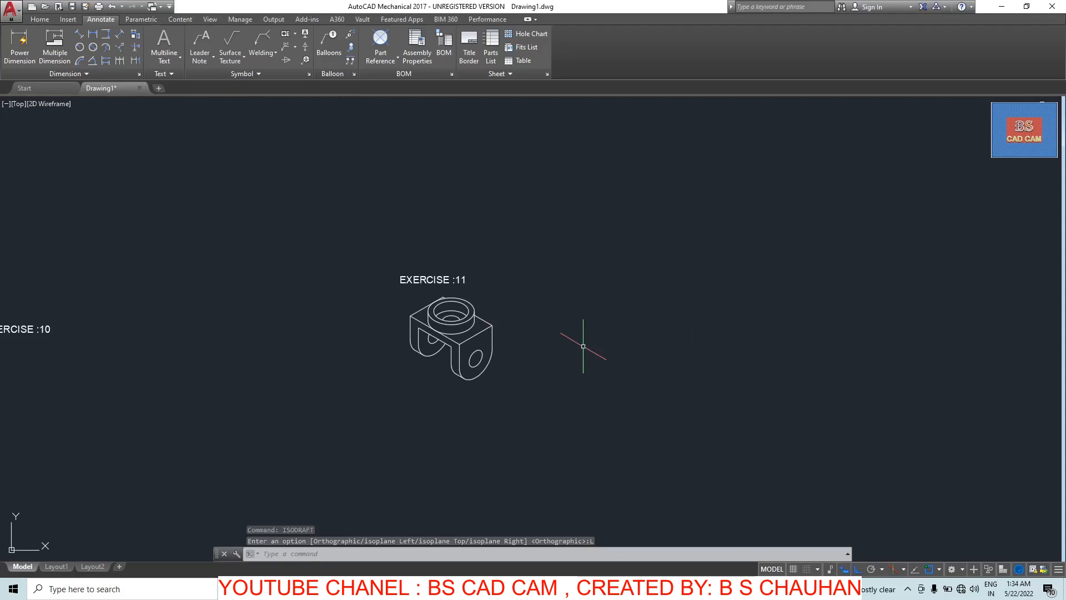
# - Cycle the drafting plane through isoplane Top and Right and back to Left
pyautogui.press('F5')
pyautogui.press('F5')
pyautogui.press('F5')
# - Draw an isocircle of radius 40 on isoplane Right in the empty space beside the Exercise 11 reference part
pyautogui.moveTo(599, 359)
pyautogui.mouseDown(button='middle')
pyautogui.moveTo(589, 341)
pyautogui.moveTo(573, 369)
pyautogui.moveTo(550, 368)
pyautogui.mouseUp(button='middle')
pyautogui.scroll(4, 576, 350)
pyautogui.moveTo(583, 309); pyautogui.dragTo(609, 328, button='middle')
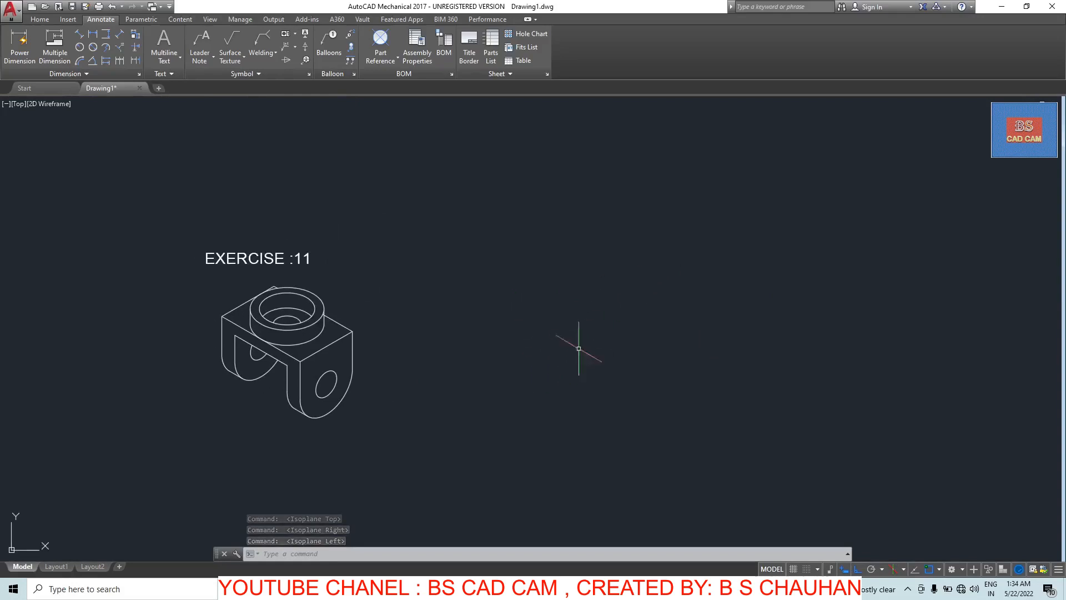
pyautogui.write('el')
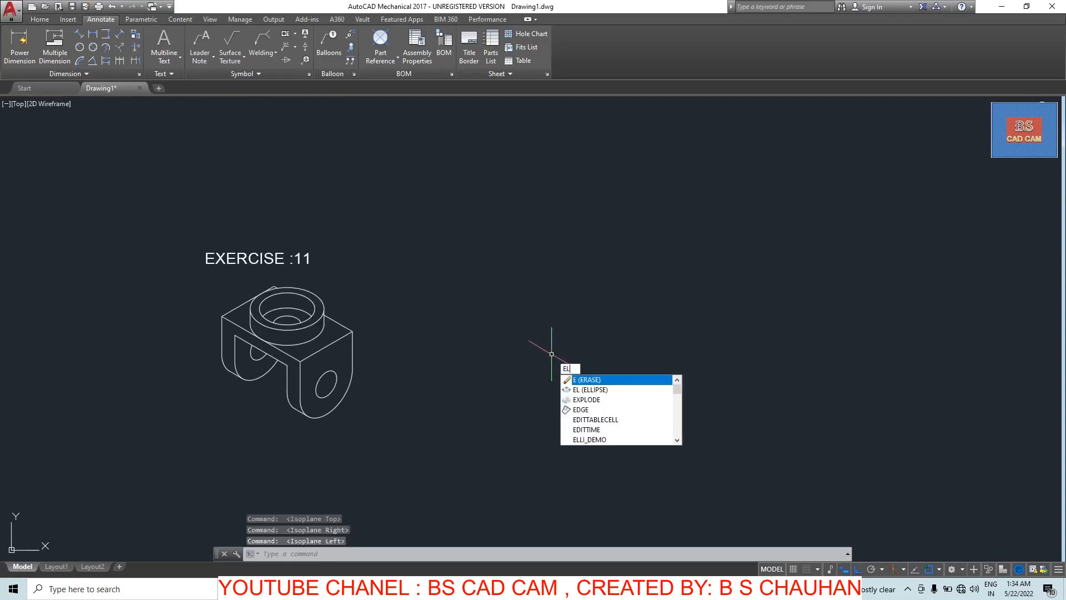
pyautogui.press('Return')
pyautogui.write('I')
pyautogui.press('Return')
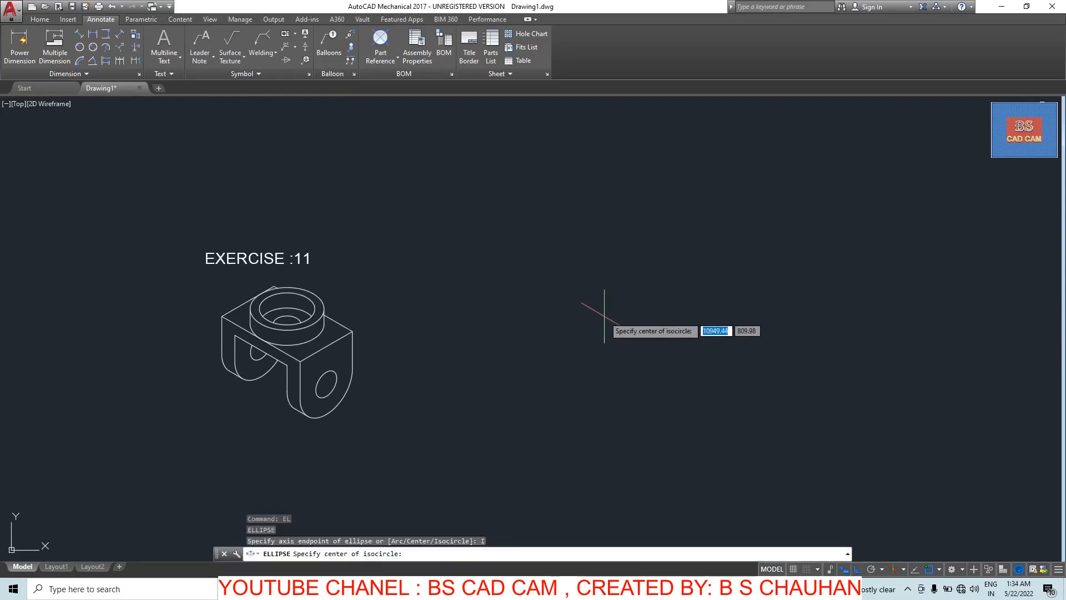
pyautogui.press('F5')
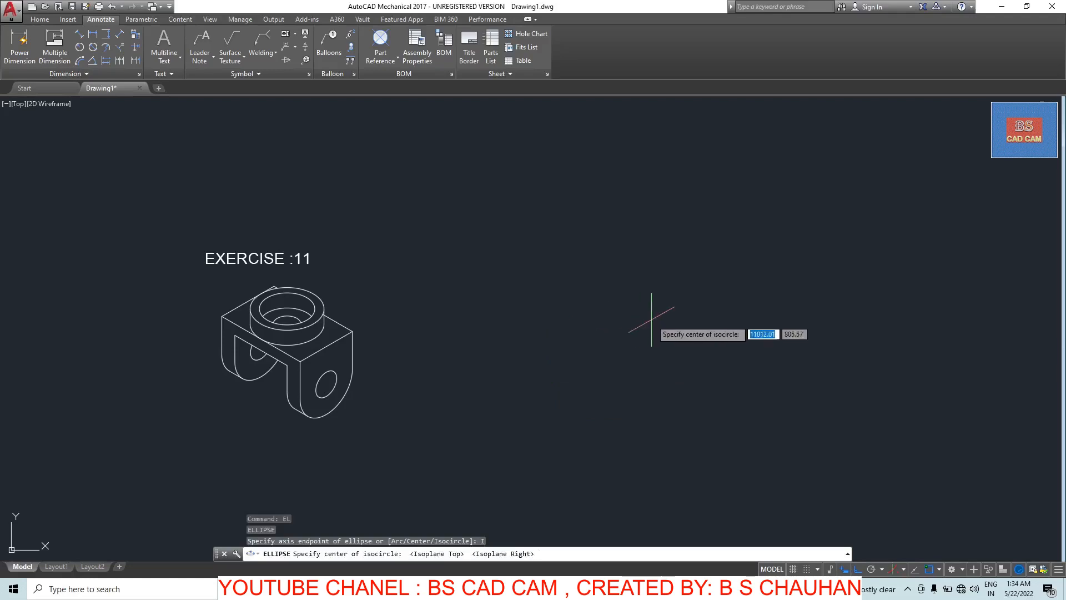
pyautogui.click(650, 320)
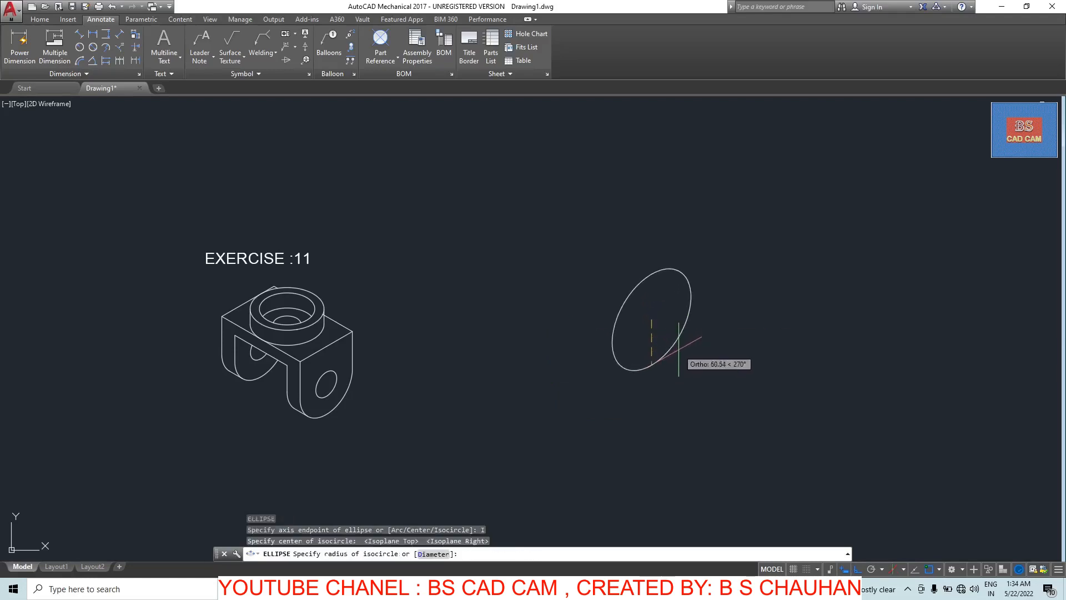
pyautogui.write('40')
pyautogui.press('Return')
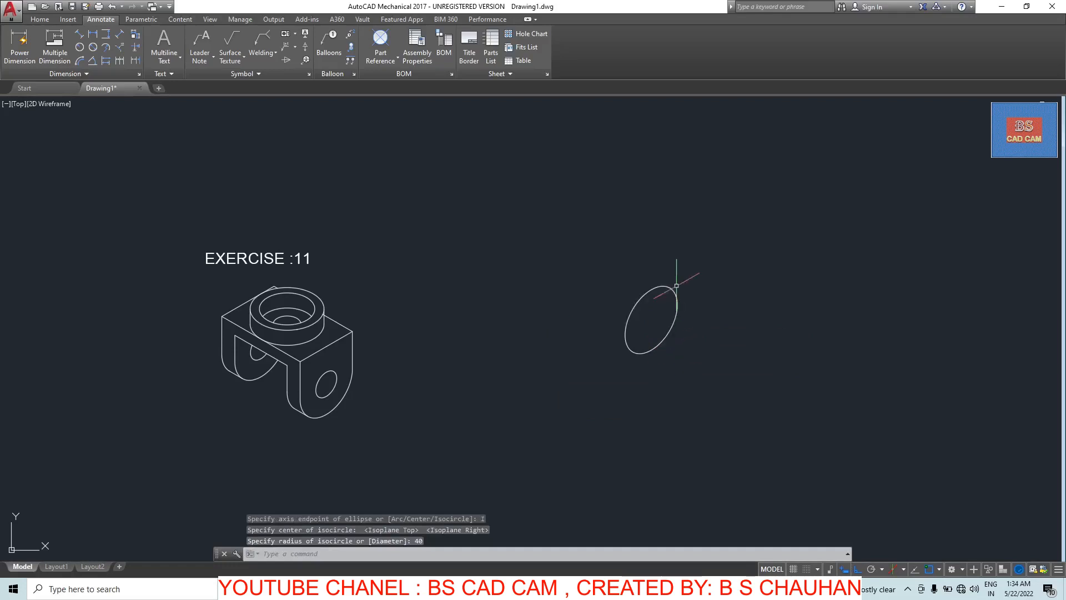
# - Draw a line 50 vertically up from the isocircle's centre, continuing 40 along the 30° isometric axis
pyautogui.scroll(2, 667, 286)
pyautogui.write('l')
pyautogui.press('Return')
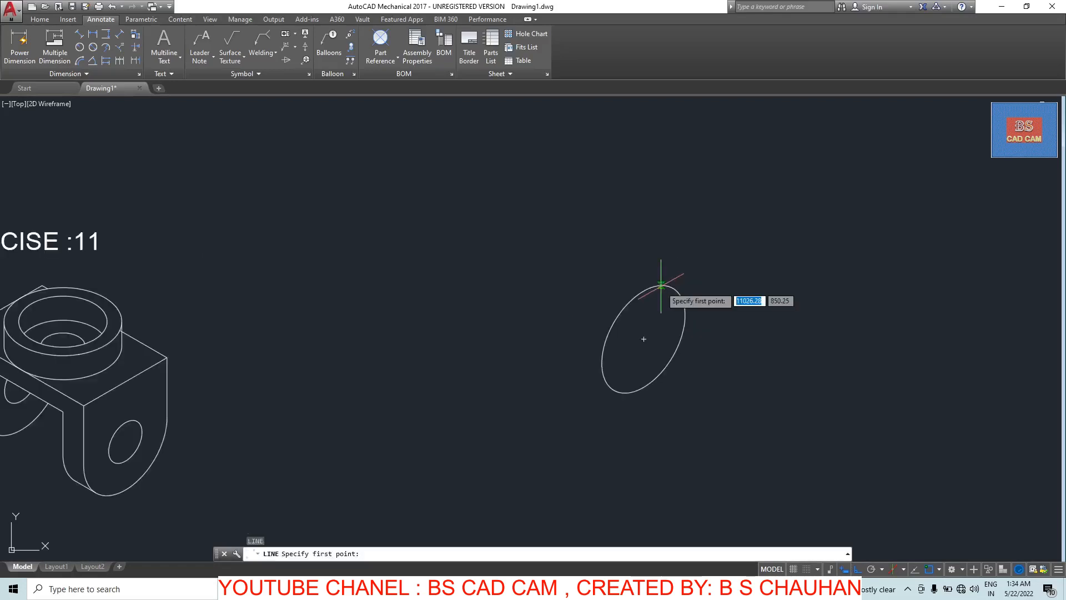
pyautogui.click(642, 339)
pyautogui.write('50')
pyautogui.press('Return')
pyautogui.write('40')
pyautogui.press('Return')
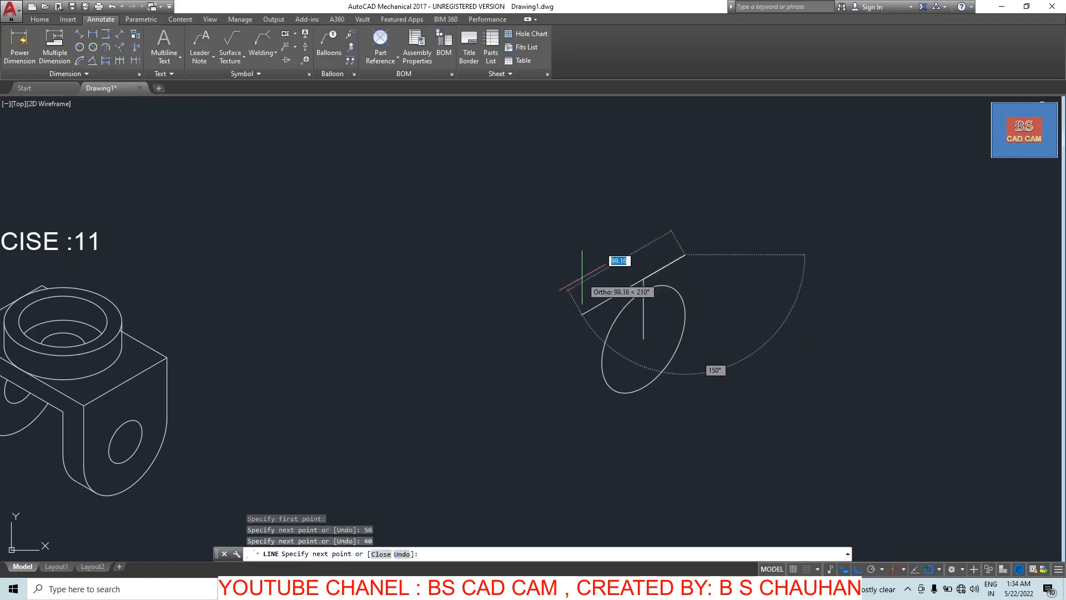
# - Continue the line 80 back along the 210° axis to form the top edge, and vertically down beyond the isocircle
pyautogui.write('80')
pyautogui.press('Return')
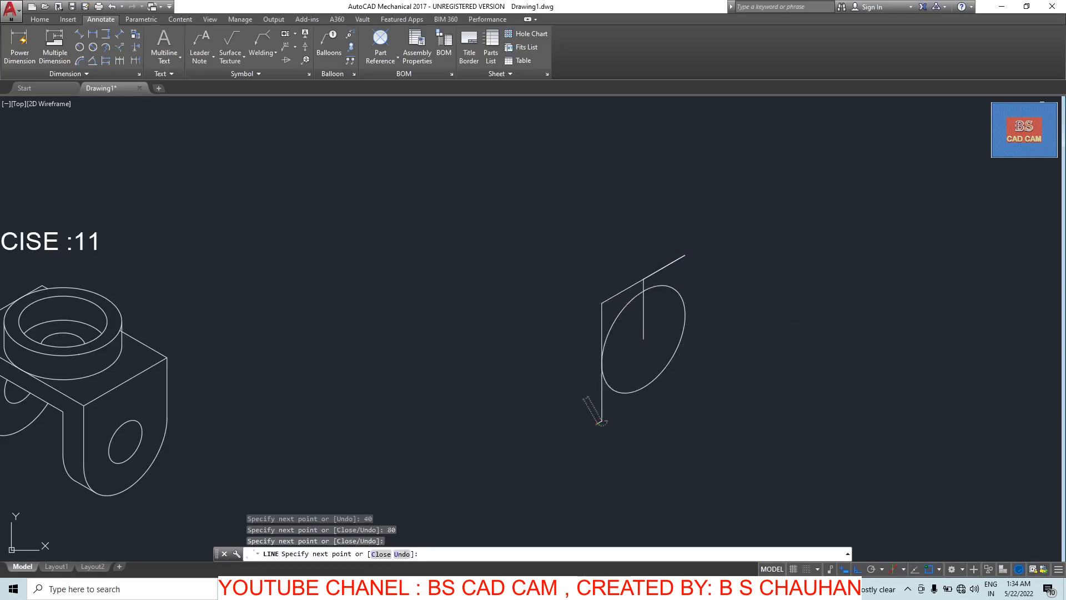
pyautogui.press('Return')
pyautogui.scroll(2, 628, 415)
pyautogui.press('Escape')
# - Copy the vertical side line from its upper end to the opposite end of the sloping top edge
pyautogui.click(627, 406)
pyautogui.click(549, 419)
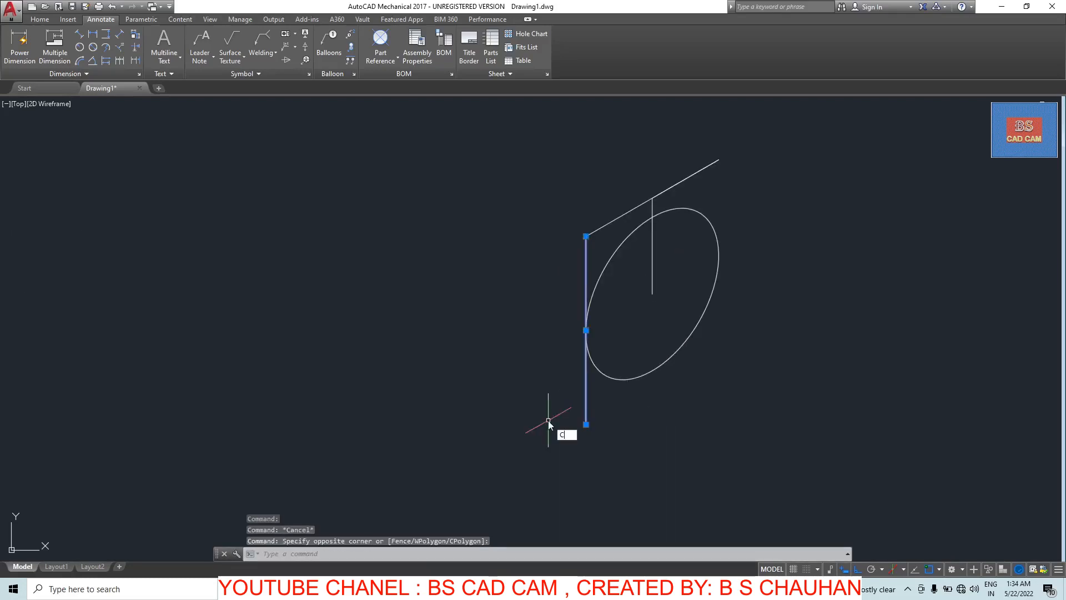
pyautogui.write('co')
pyautogui.press('Return')
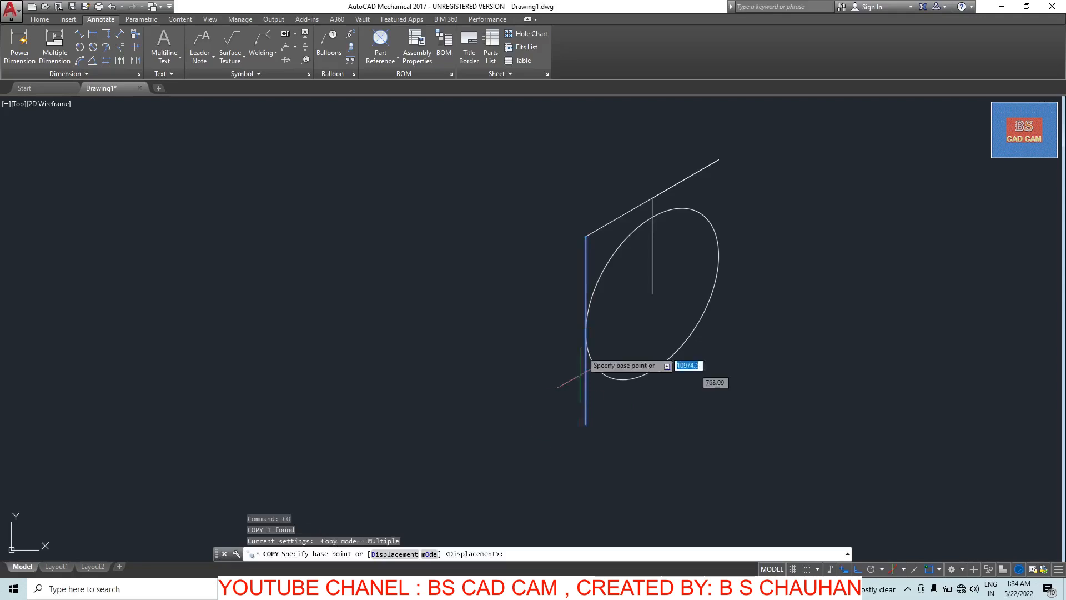
pyautogui.click(586, 236)
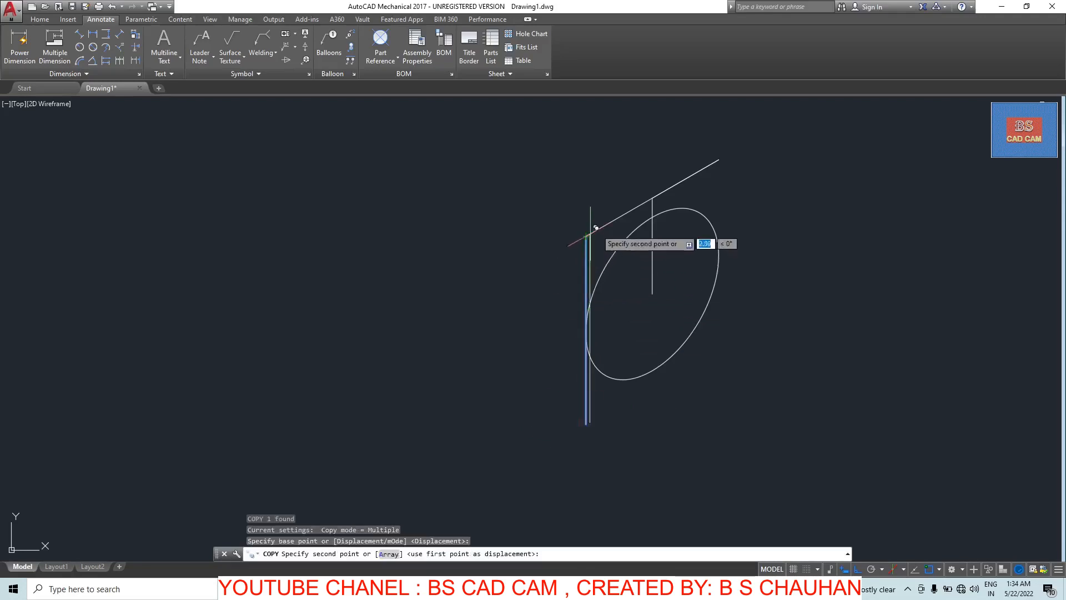
pyautogui.click(719, 159)
pyautogui.press('Escape')
# - Trim both side lines below their contact with the isocircle and remove the isocircle's upper arc to leave a rounded lug outline
pyautogui.write('te co')
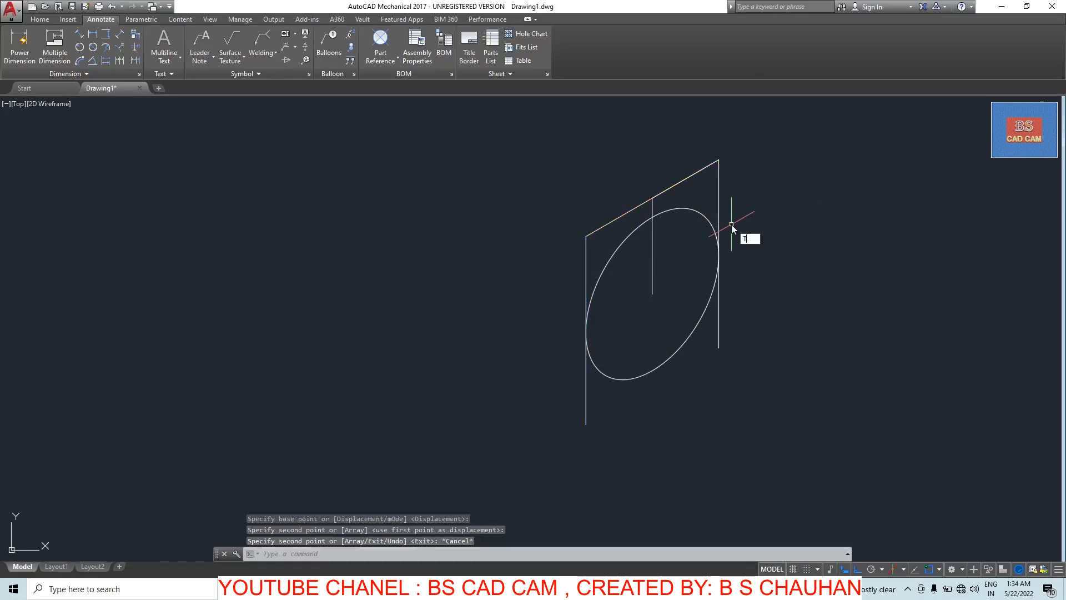
pyautogui.write('r')
pyautogui.press('Return')
pyautogui.press('Return')
pyautogui.click(733, 330)
pyautogui.click(718, 341)
pyautogui.click(593, 416)
pyautogui.click(566, 427)
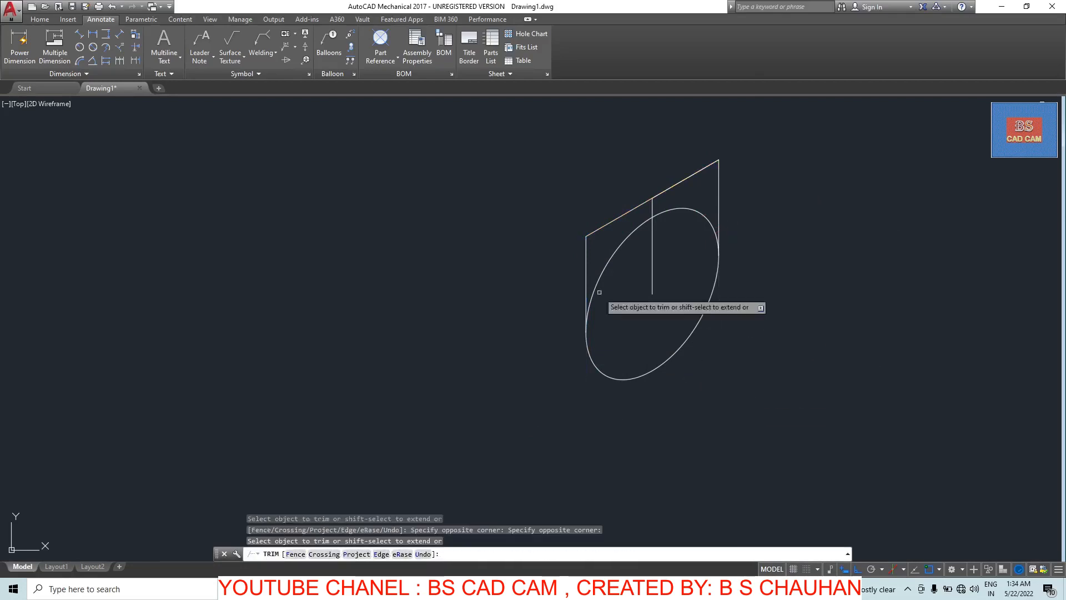
pyautogui.click(606, 266)
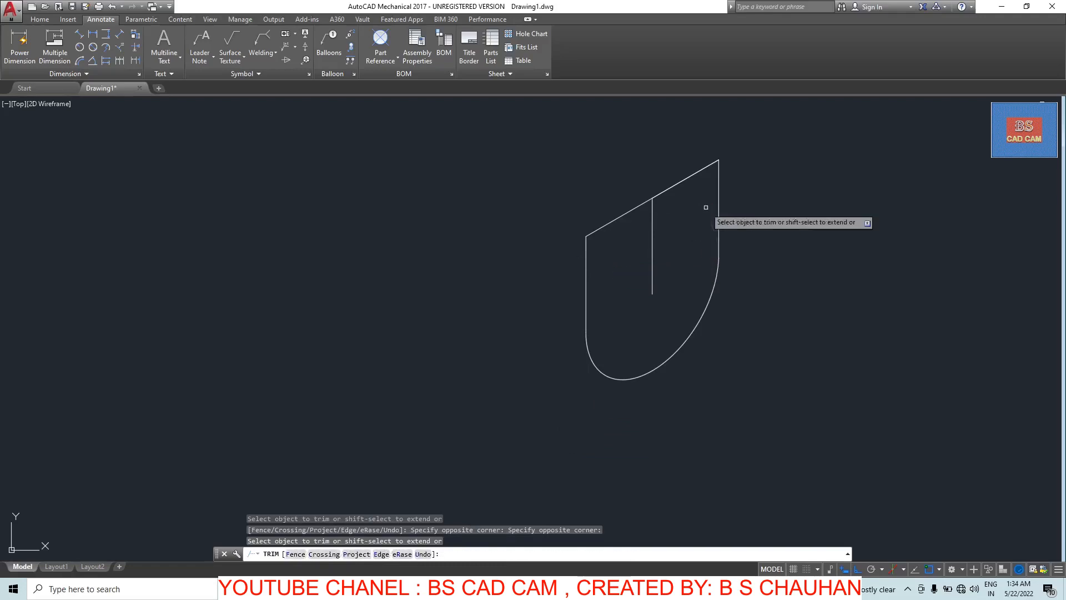
pyautogui.press('Escape')
# - Draw an isocircle of radius 16 centred on the lower end of the vertical centre line for the lug hole
pyautogui.write('EL')
pyautogui.press('Return')
pyautogui.write('I')
pyautogui.press('Return')
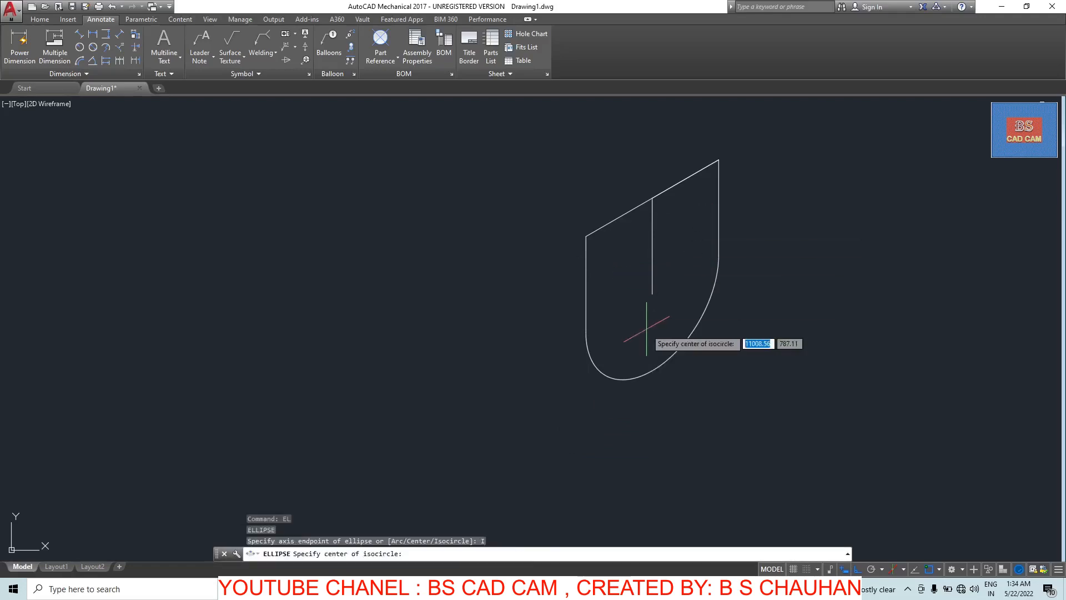
pyautogui.click(652, 293)
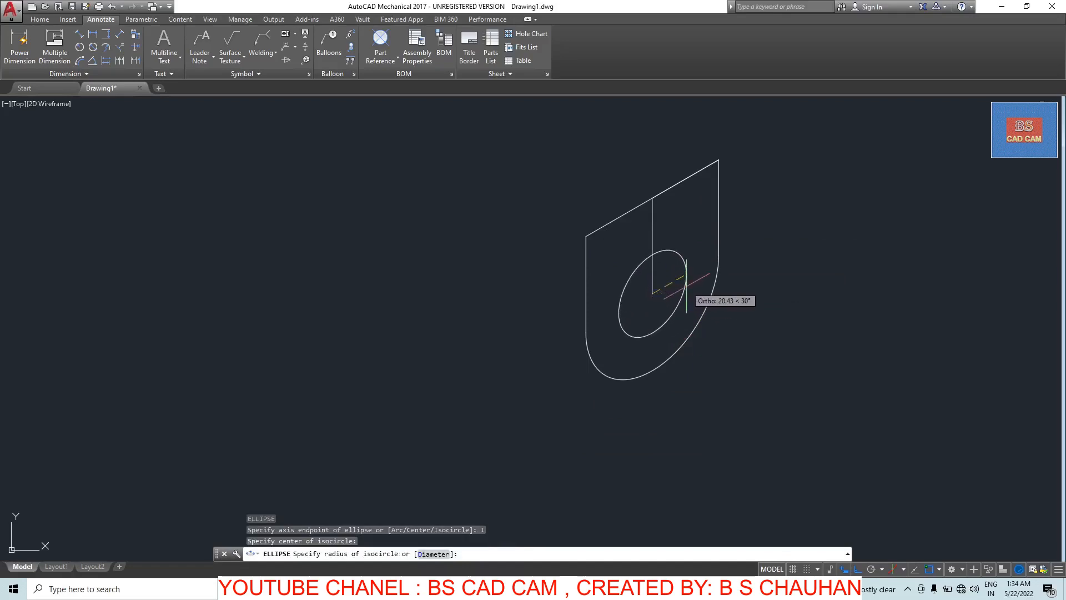
pyautogui.press('Return')
pyautogui.press('Escape')
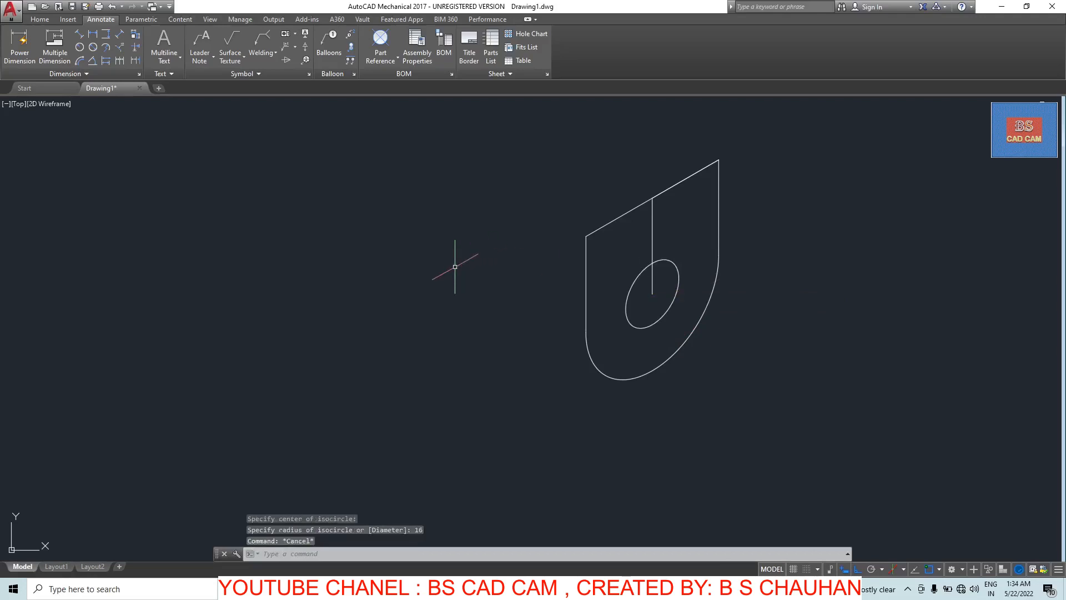
# - Draw a line 120 long at 150° on isoplane Left from the lug's upper front corner
pyautogui.write('L')
pyautogui.press('Return')
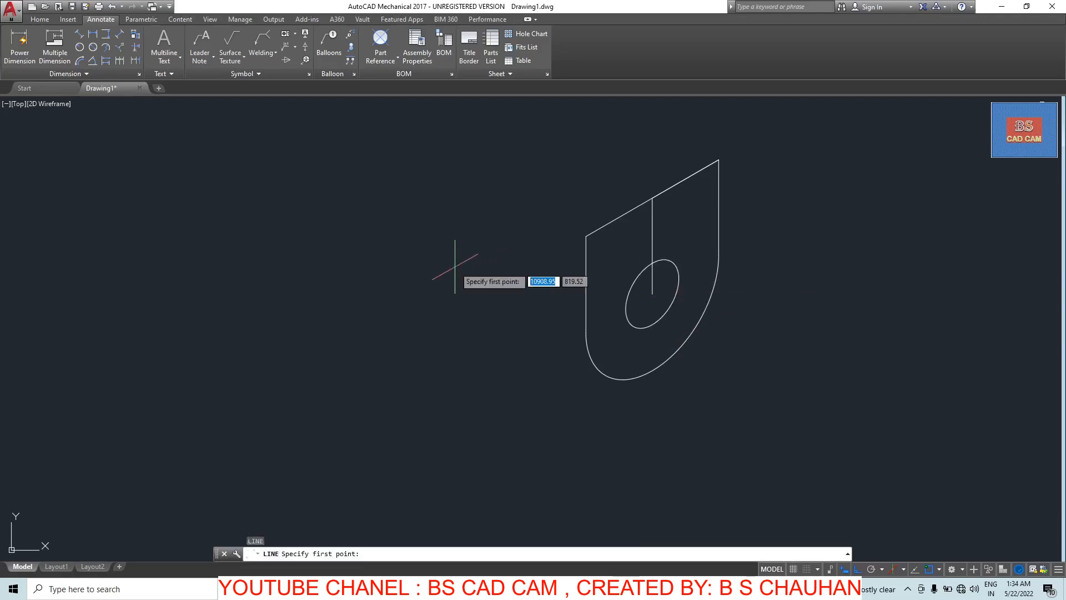
pyautogui.click(586, 236)
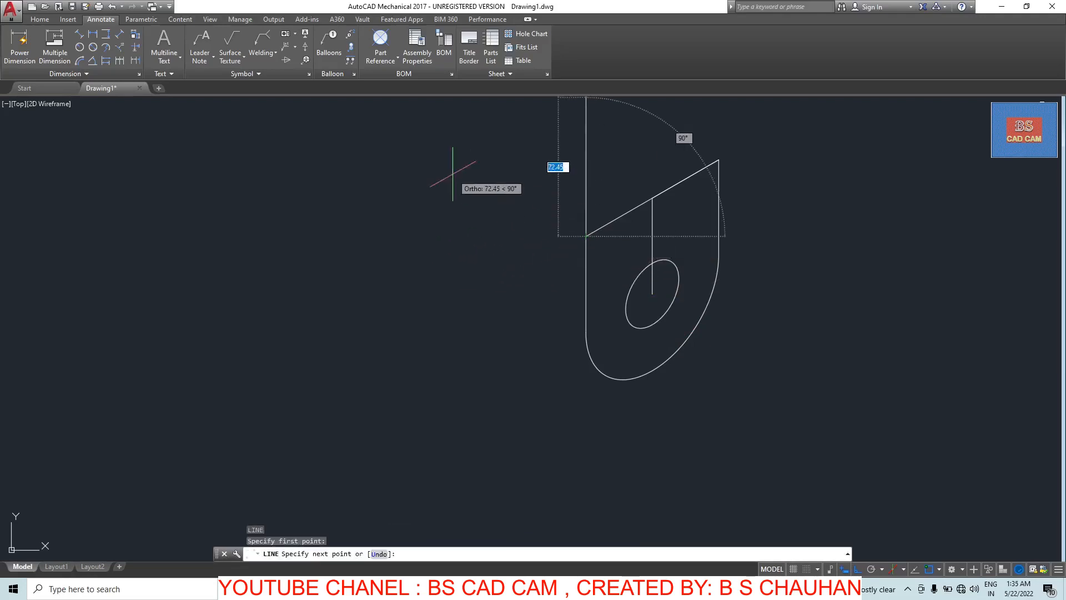
pyautogui.press('F5')
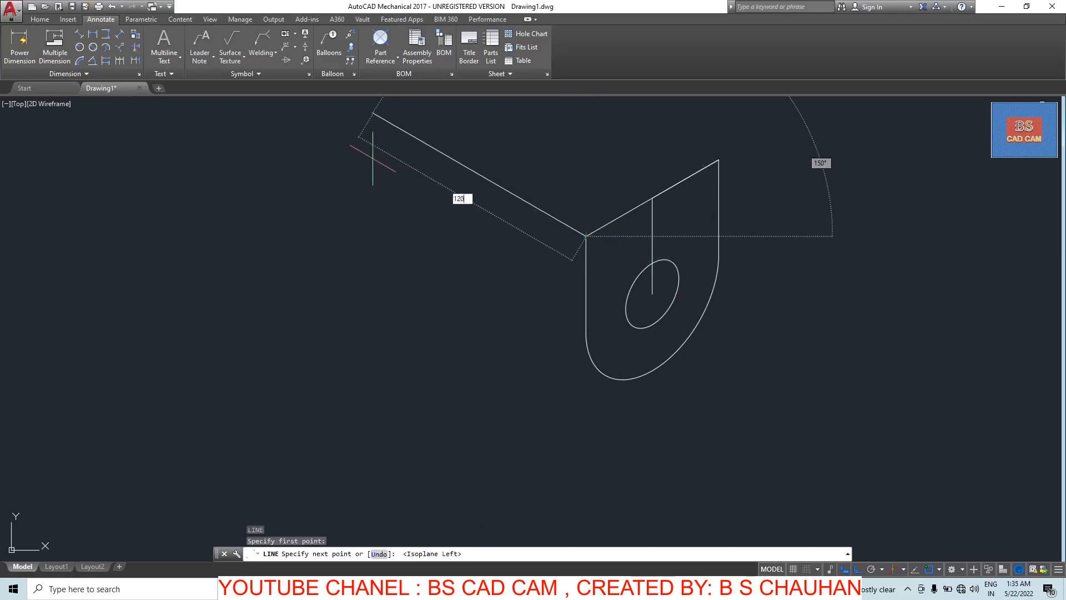
pyautogui.press('Return')
# - Continue from the far end with a line 80 long at 30° on isoplane Top
pyautogui.scroll(-3, 377, 170)
pyautogui.scroll(5, 381, 164)
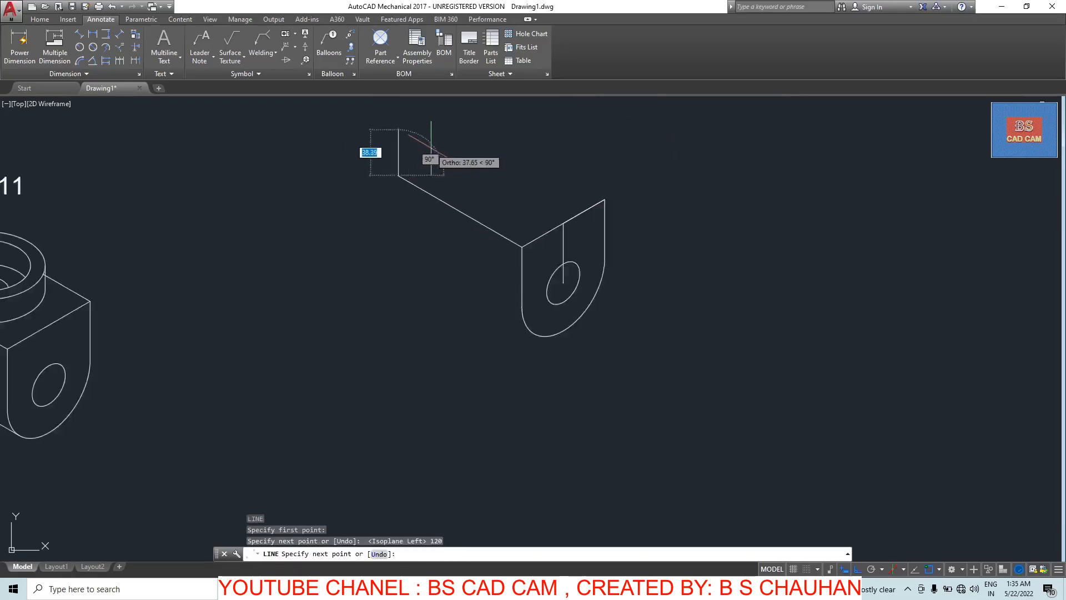
pyautogui.press('F5')
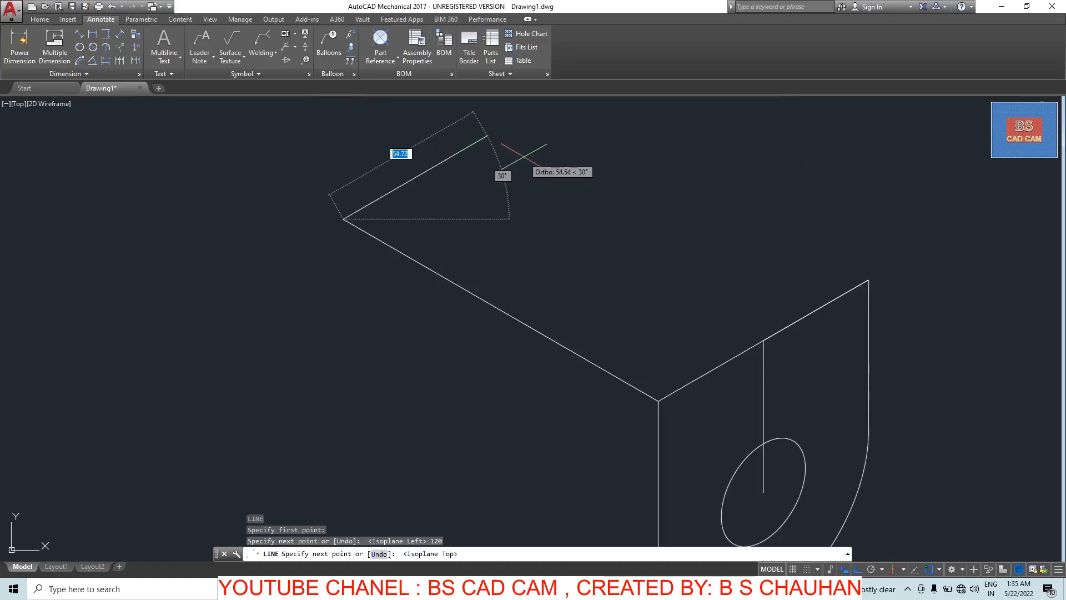
pyautogui.write('8')
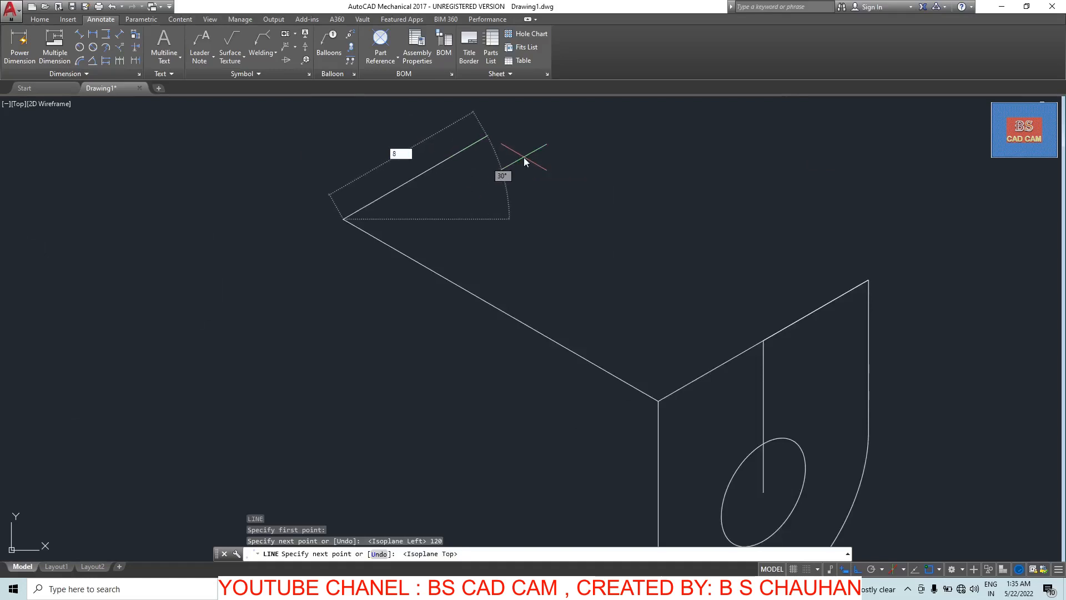
pyautogui.write('0')
pyautogui.press('Return')
pyautogui.press('Escape')
# - Copy the lug's front vertical edge and arc 20 back along the long edge and again to that edge's far corner
pyautogui.scroll(-3, 617, 198)
pyautogui.scroll(2, 638, 309)
pyautogui.click(638, 309)
pyautogui.click(569, 386)
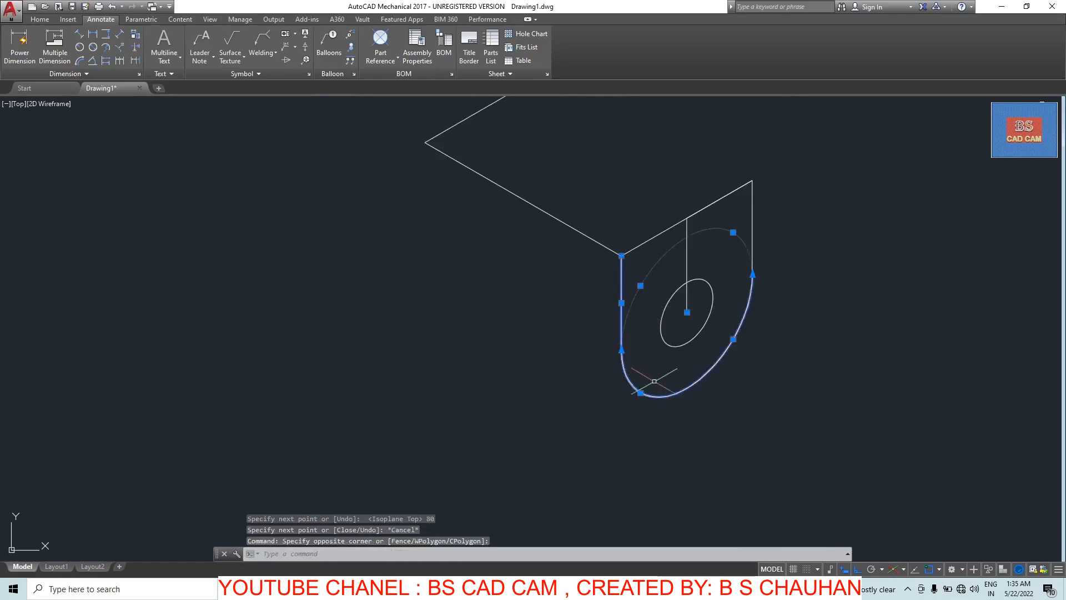
pyautogui.write('co')
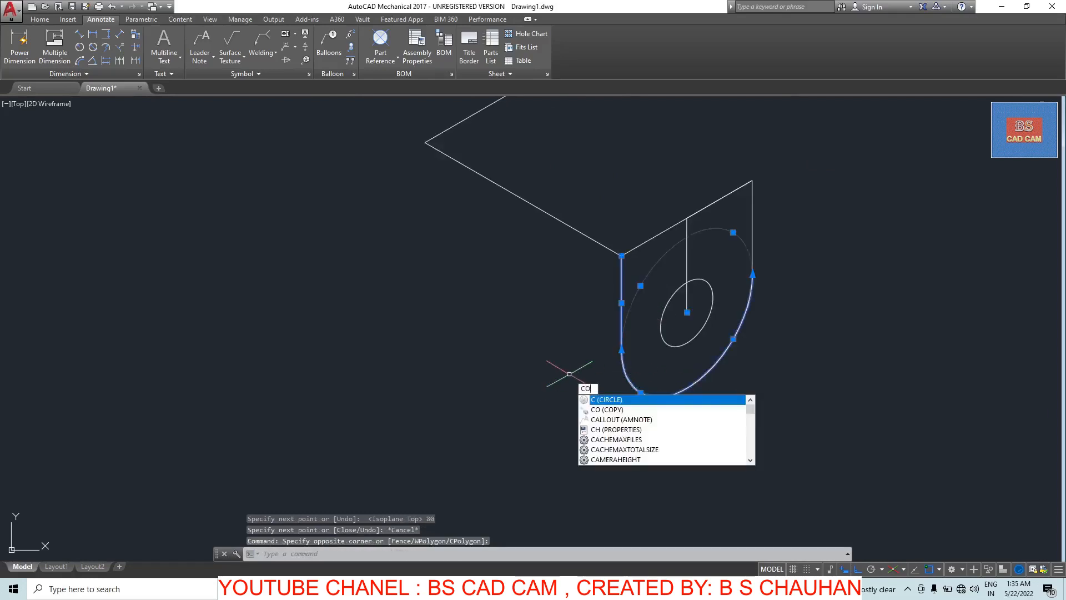
pyautogui.press('Return')
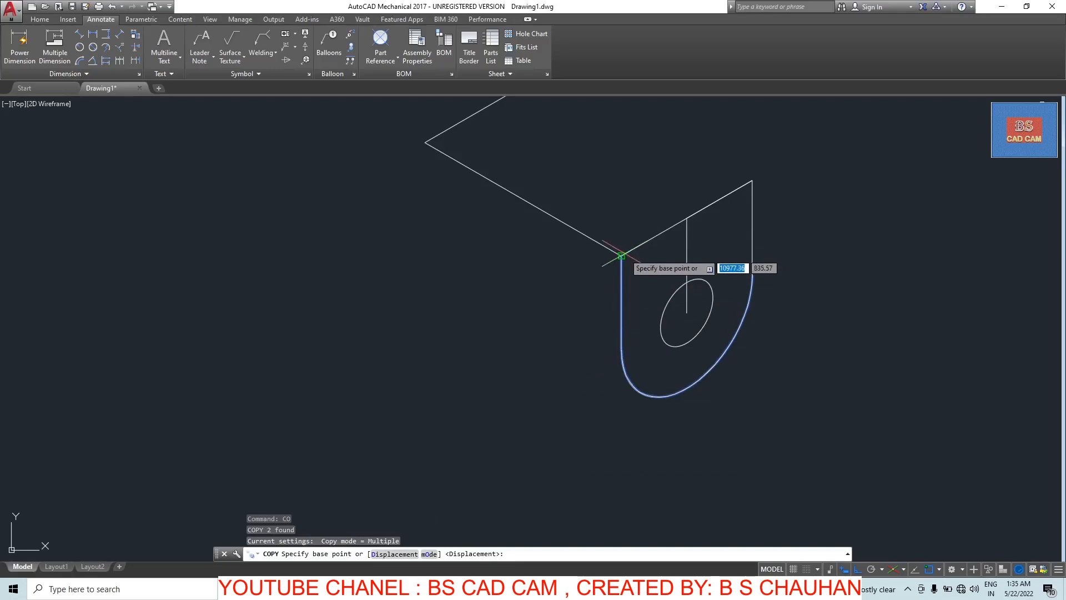
pyautogui.click(620, 256)
pyautogui.write('20')
pyautogui.press('Return')
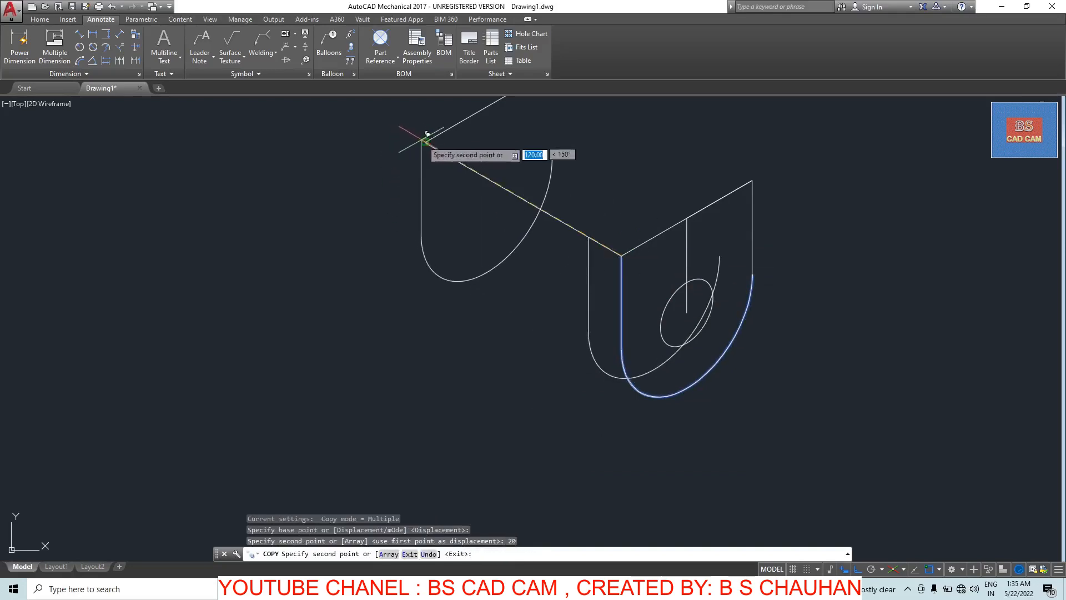
pyautogui.press('Escape')
# - Copy the far lug's outer vertical edge and arc 20 toward the front lug along the long edge
pyautogui.click(464, 218)
pyautogui.click(352, 306)
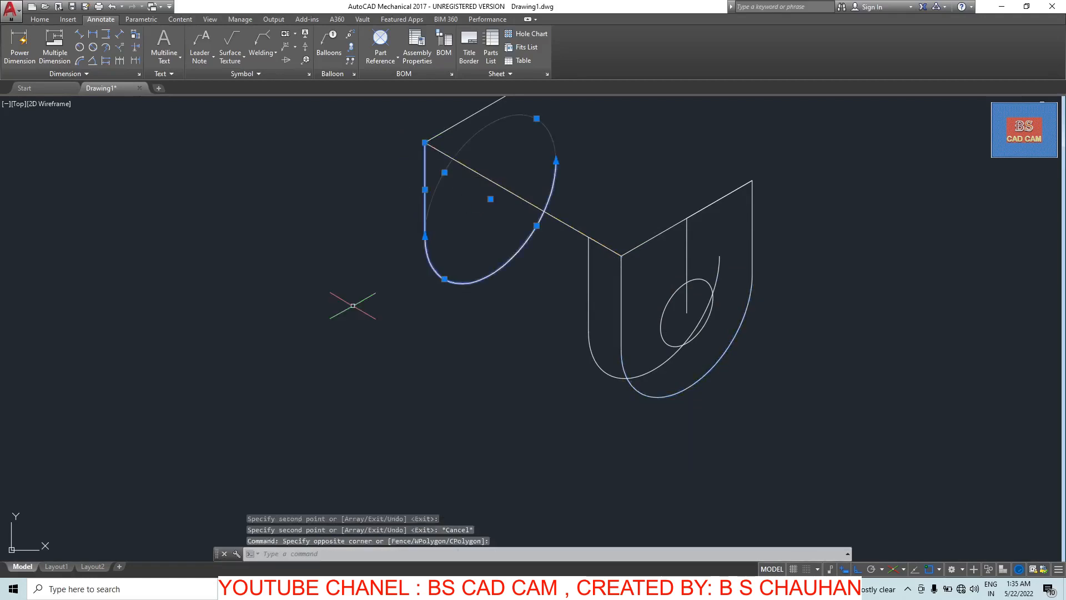
pyautogui.write('CO')
pyautogui.press('Return')
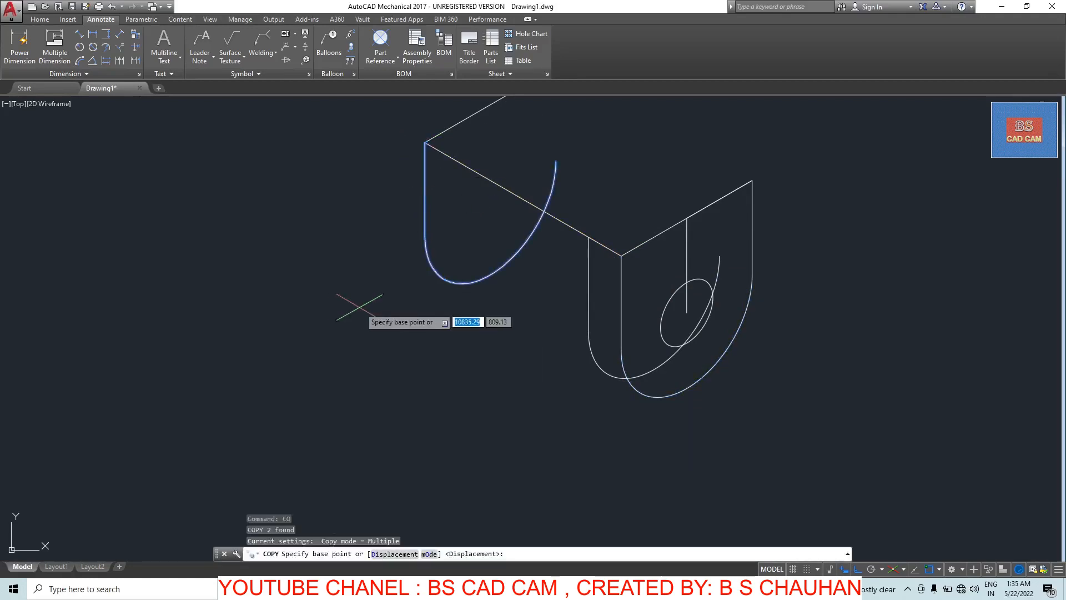
pyautogui.click(426, 141)
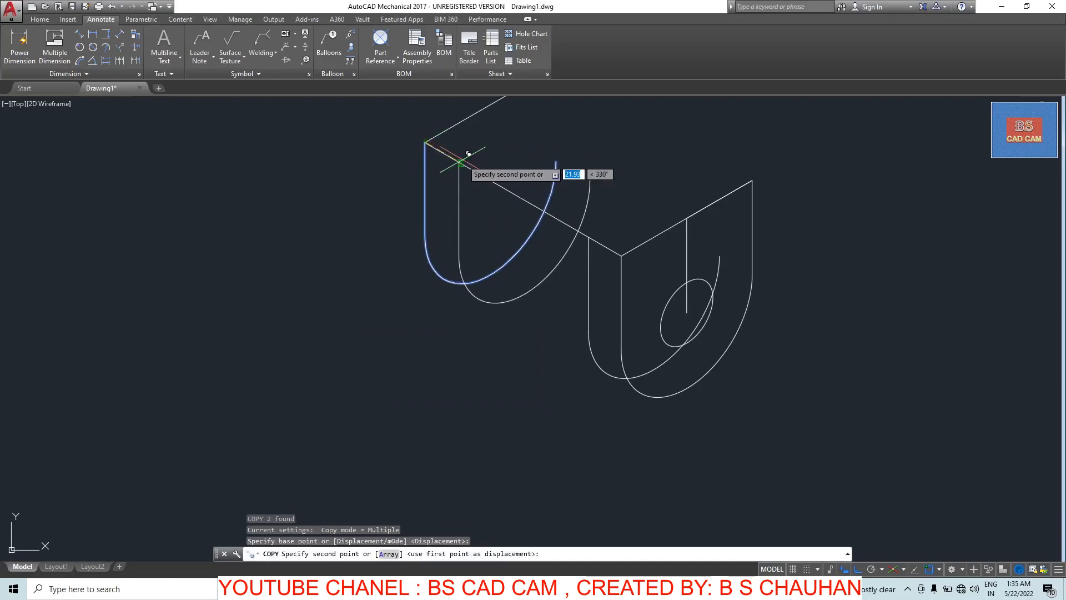
pyautogui.write('20')
pyautogui.press('Return')
pyautogui.press('Escape')
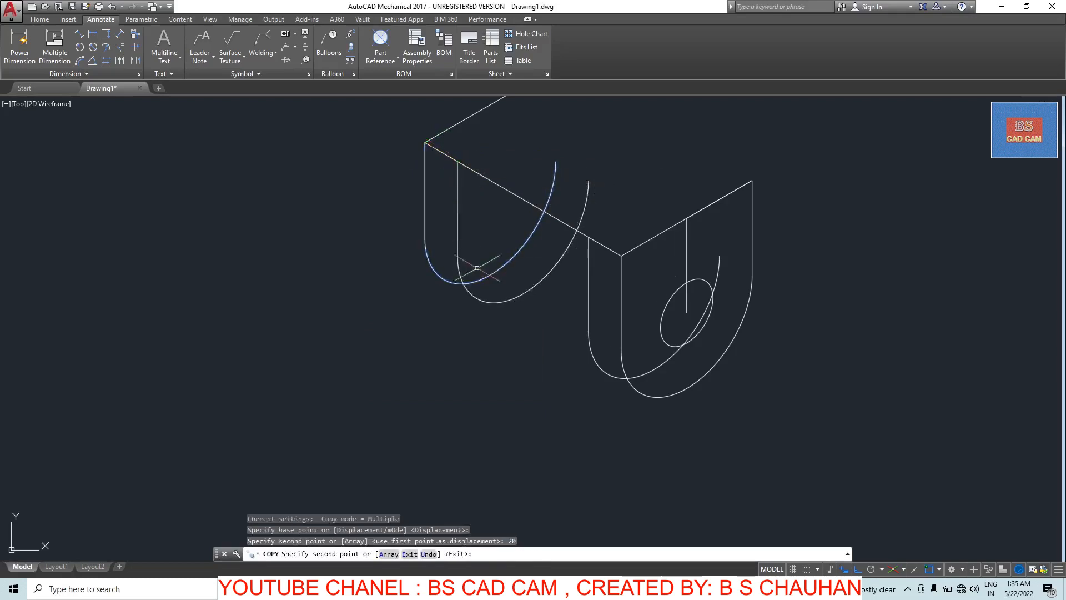
# - Draw a line joining the two arcs along the rounded bottom of the far lug
pyautogui.write('l')
pyautogui.press('Return')
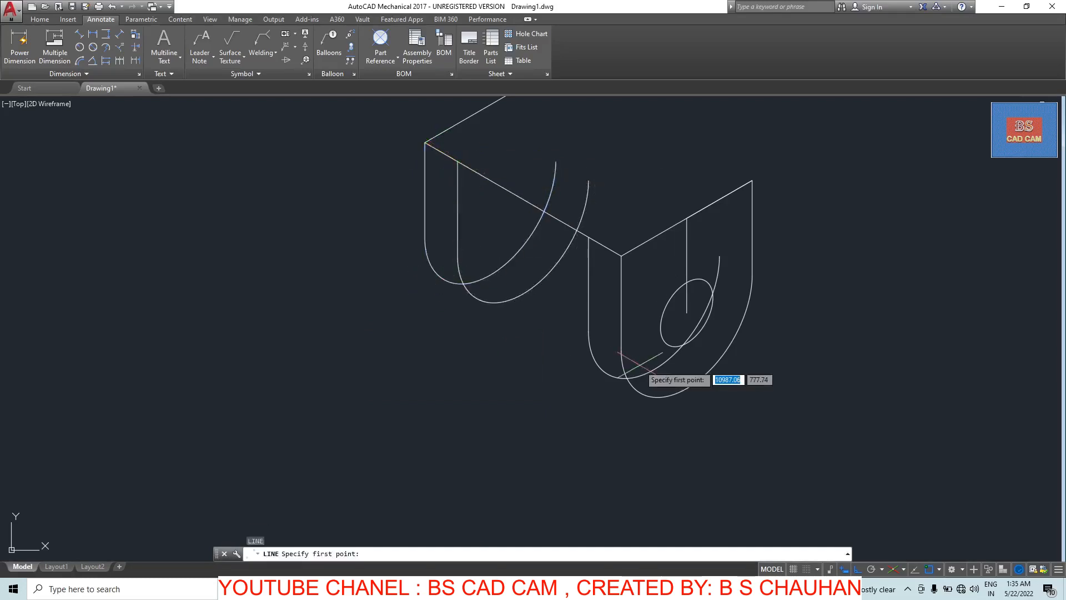
pyautogui.scroll(3, 464, 295)
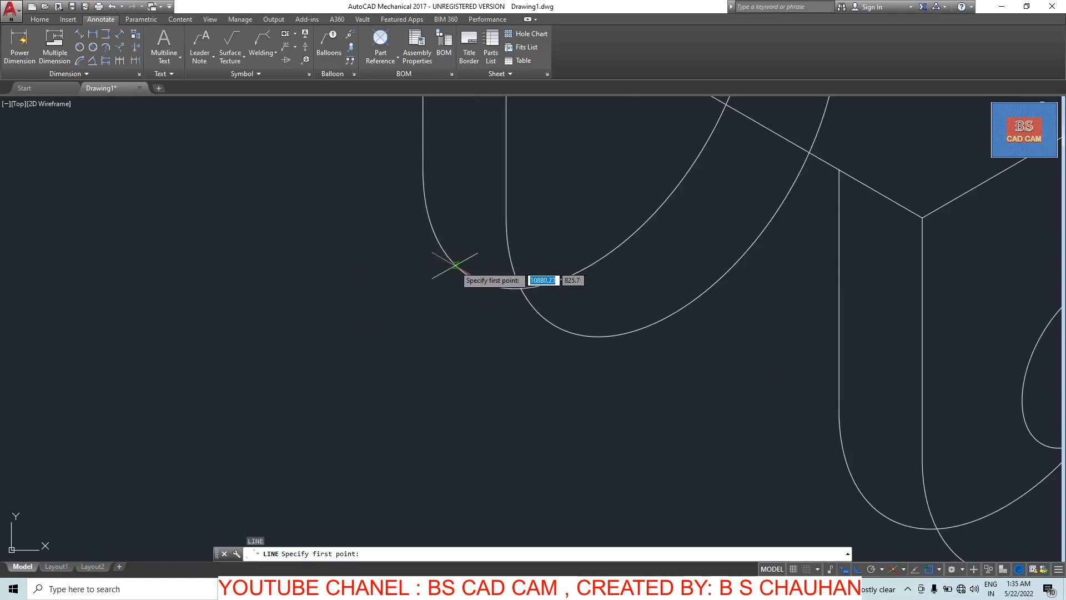
pyautogui.click(471, 277)
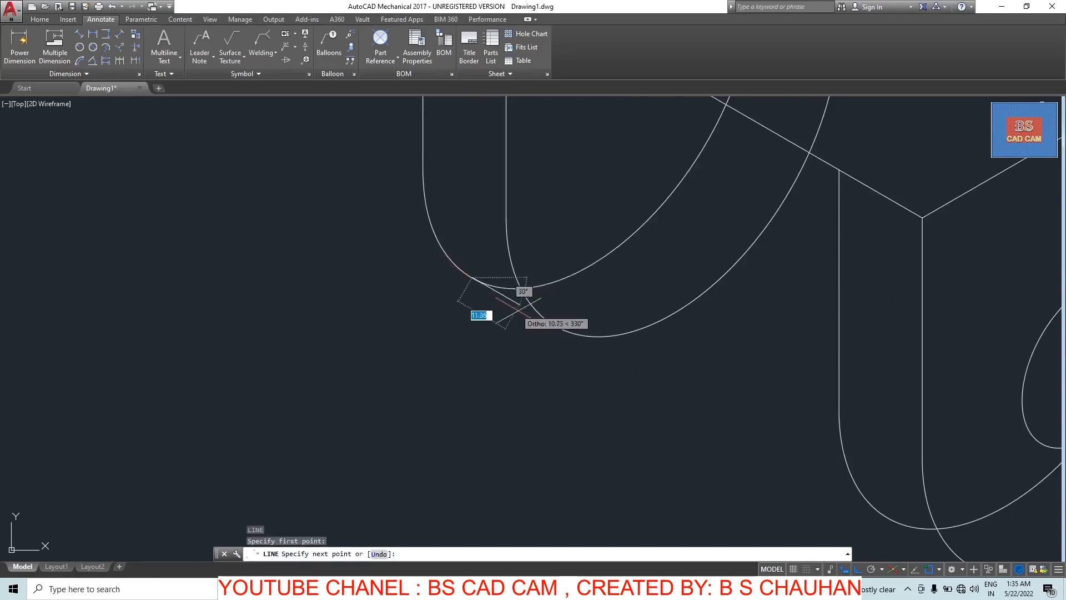
pyautogui.click(555, 326)
pyautogui.press('Escape')
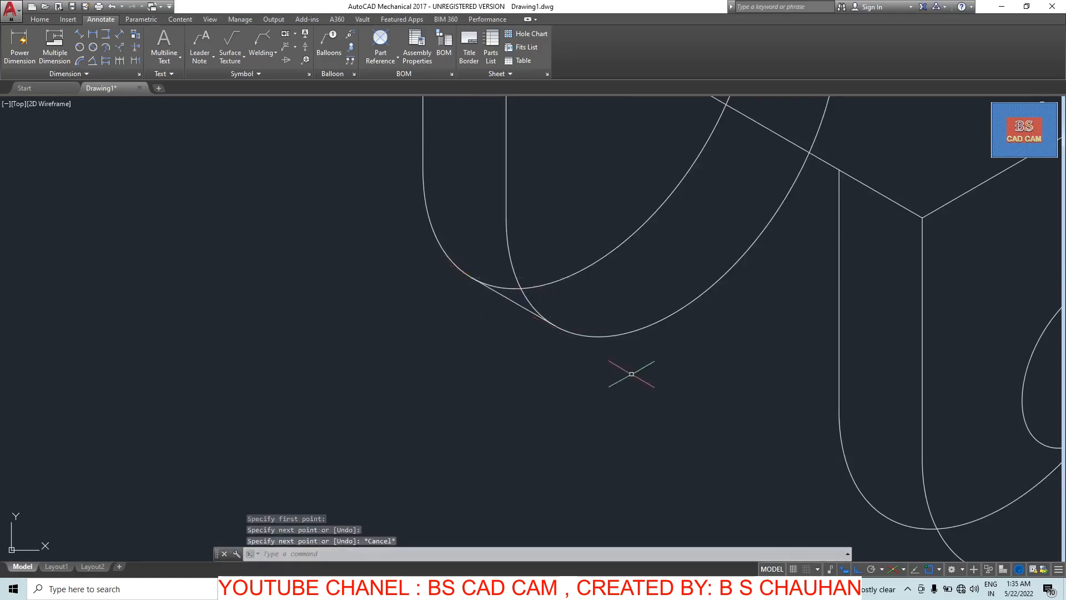
pyautogui.write('C')
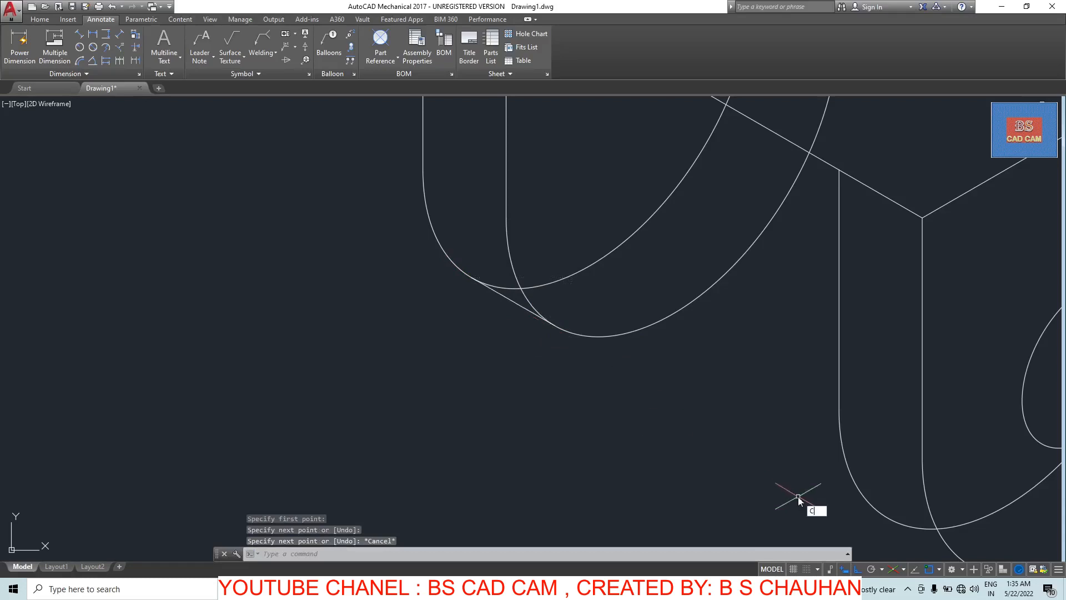
pyautogui.write('O')
pyautogui.press('Escape')
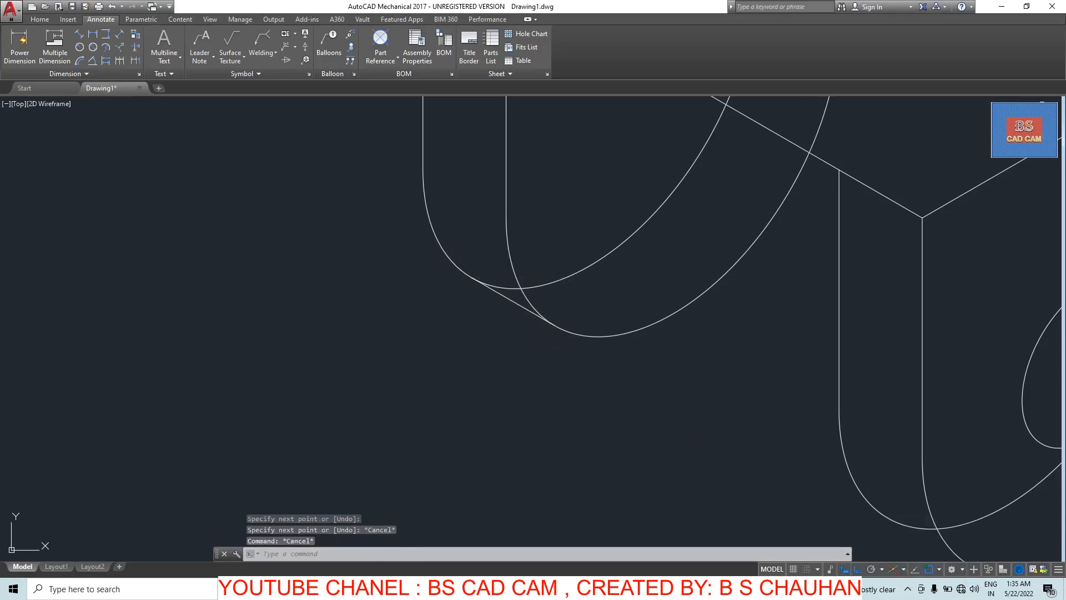
# - Draw a line joining the two arcs along the rounded bottom of the front lug
pyautogui.write('l')
pyautogui.press('Return')
pyautogui.scroll(-2, 756, 422)
pyautogui.scroll(1, 810, 431)
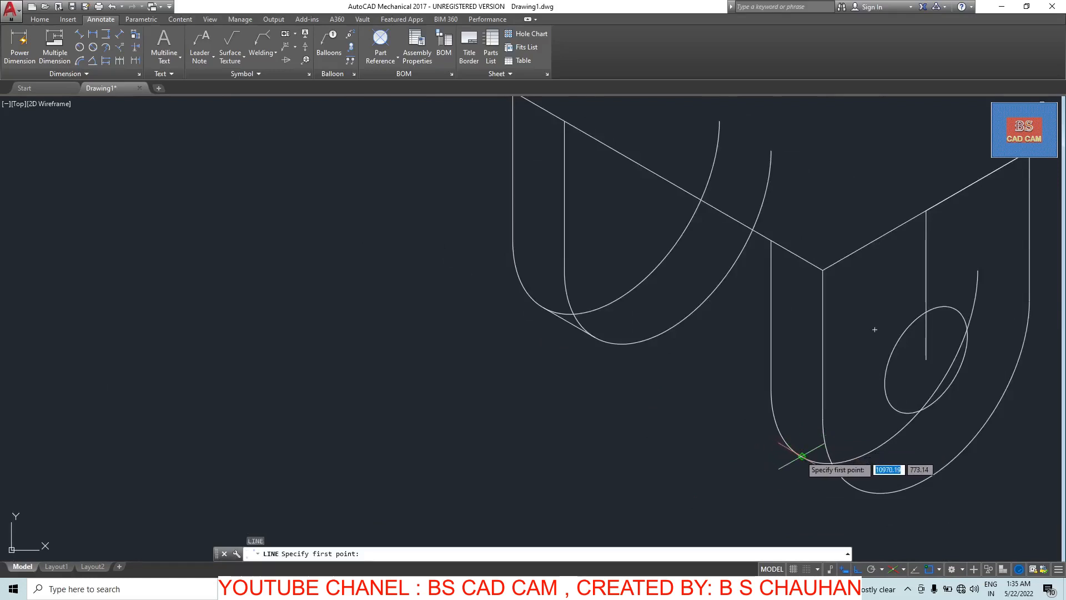
pyautogui.click(802, 455)
pyautogui.press('Escape')
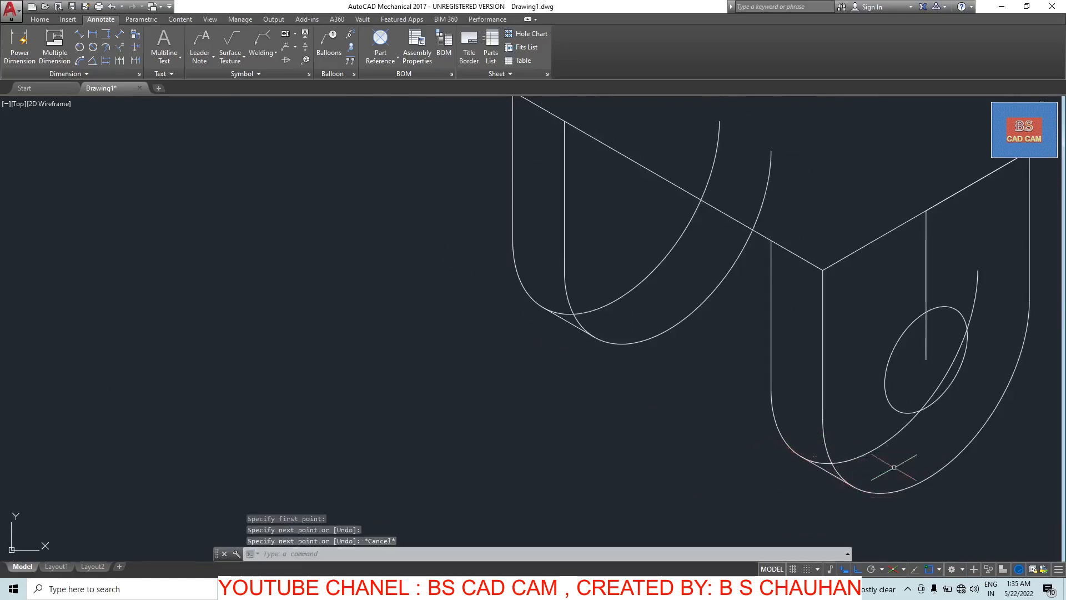
# - Copy the hole isocircle from the front lug's upper corner to the far lug's inner upper corner
pyautogui.click(886, 388)
pyautogui.click(876, 399)
pyautogui.write('co')
pyautogui.press('Return')
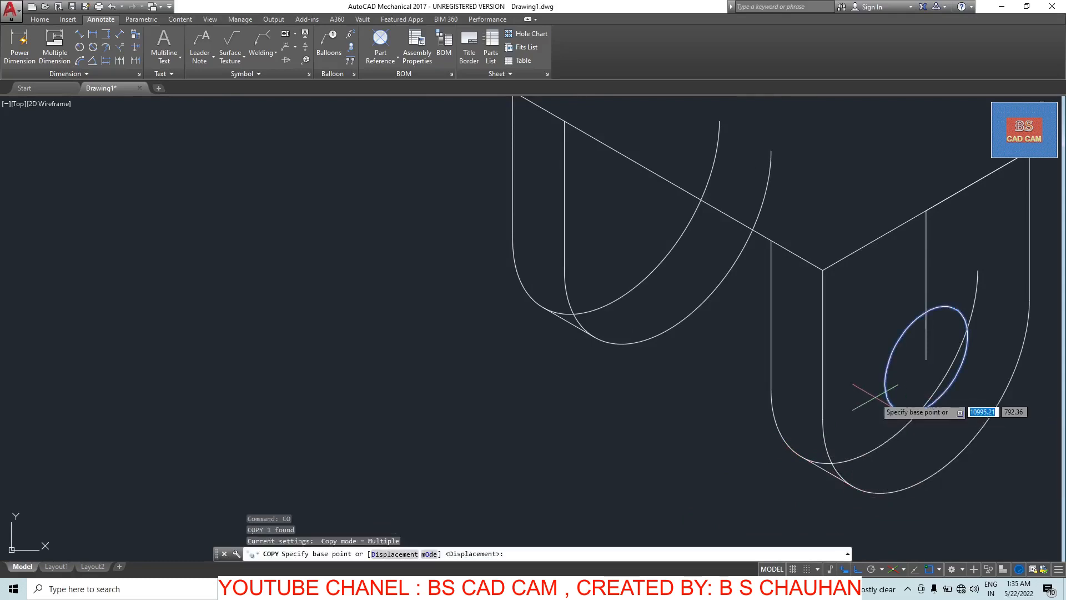
pyautogui.click(822, 270)
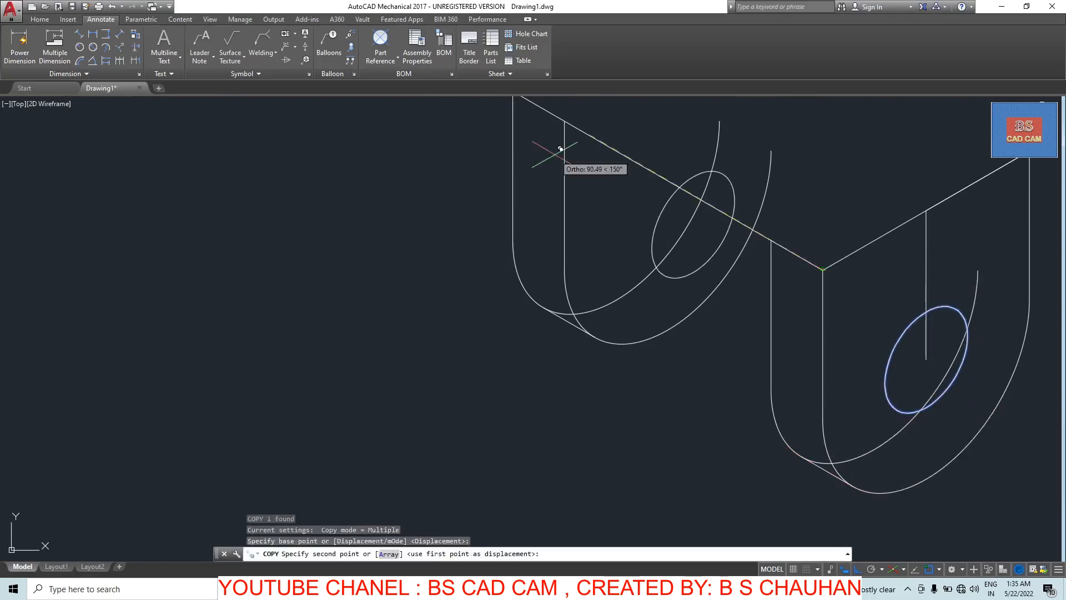
pyautogui.click(565, 120)
pyautogui.press('Escape')
# - Trim the front lug's rear arc wherever it shows through the front face and the hole
pyautogui.scroll(-2, 728, 335)
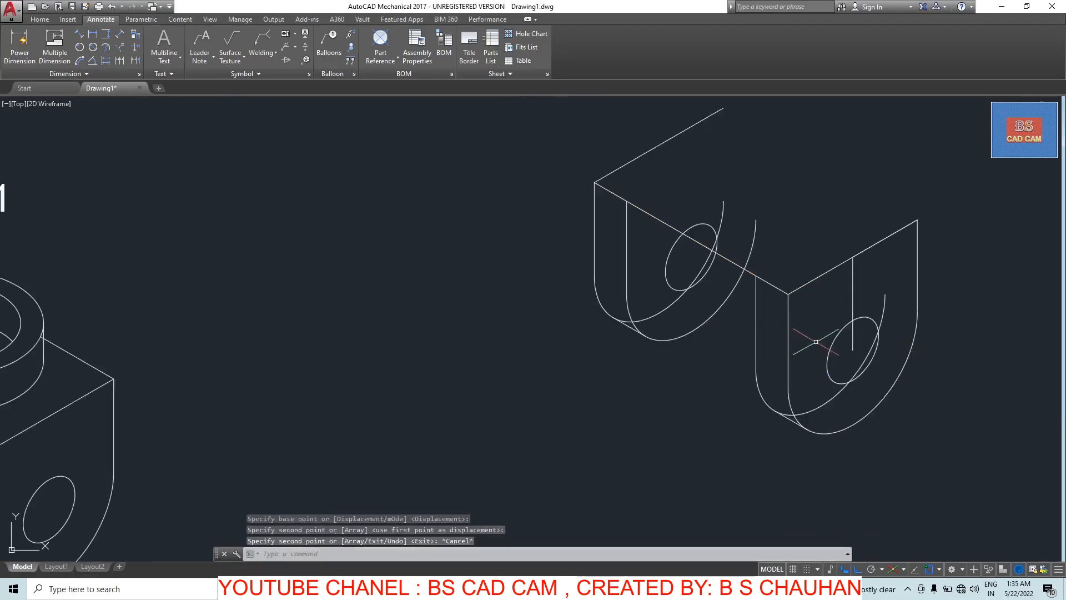
pyautogui.moveTo(799, 333); pyautogui.dragTo(773, 371, button='middle')
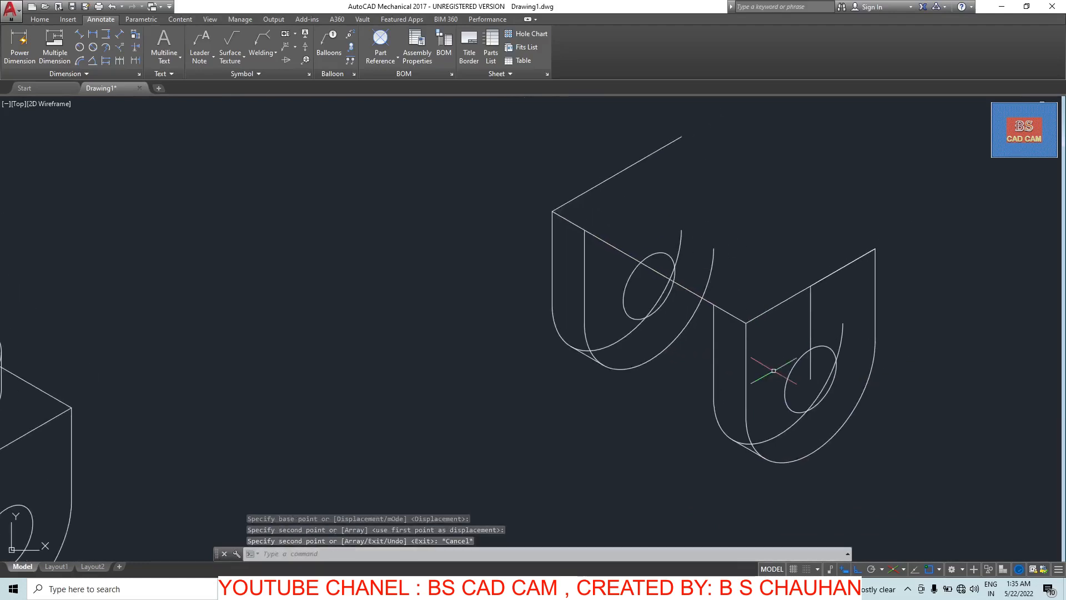
pyautogui.write('tr')
pyautogui.press('Return')
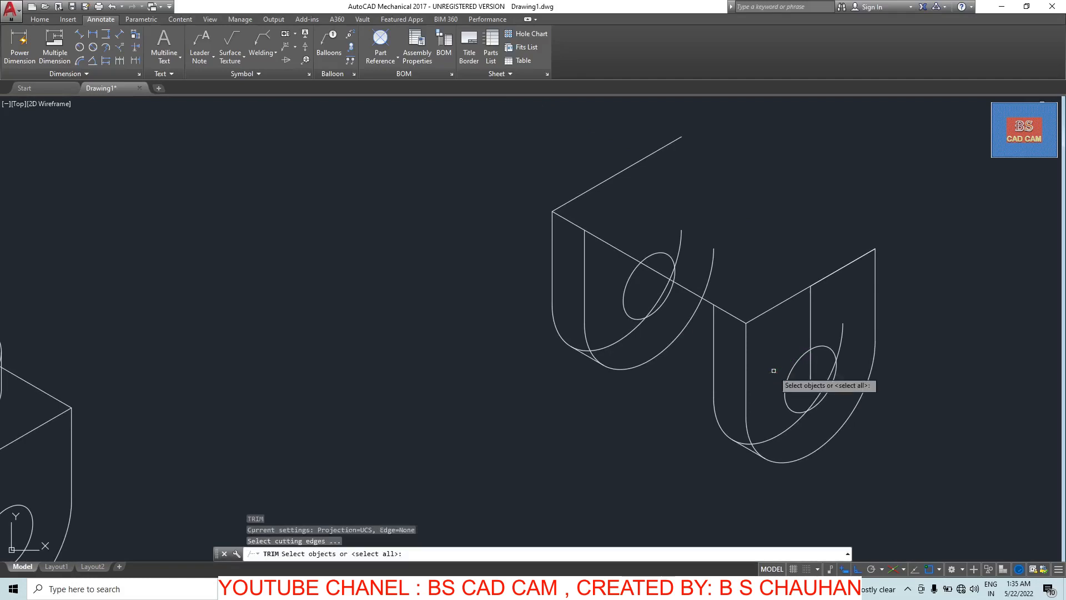
pyautogui.press('Escape')
pyautogui.press('Return')
pyautogui.press('Return')
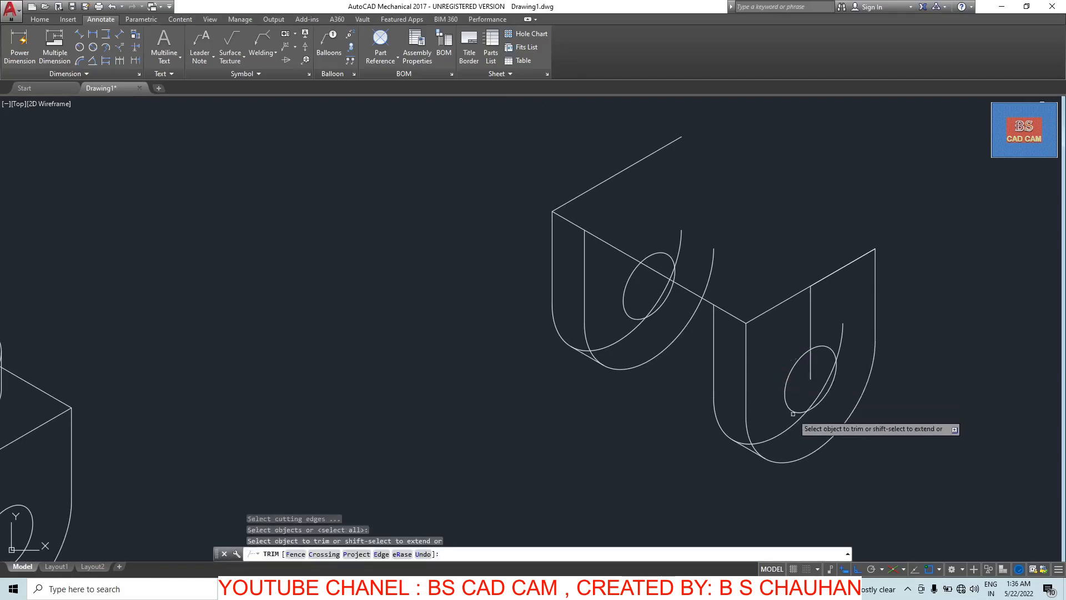
pyautogui.scroll(3, 766, 443)
pyautogui.click(985, 155)
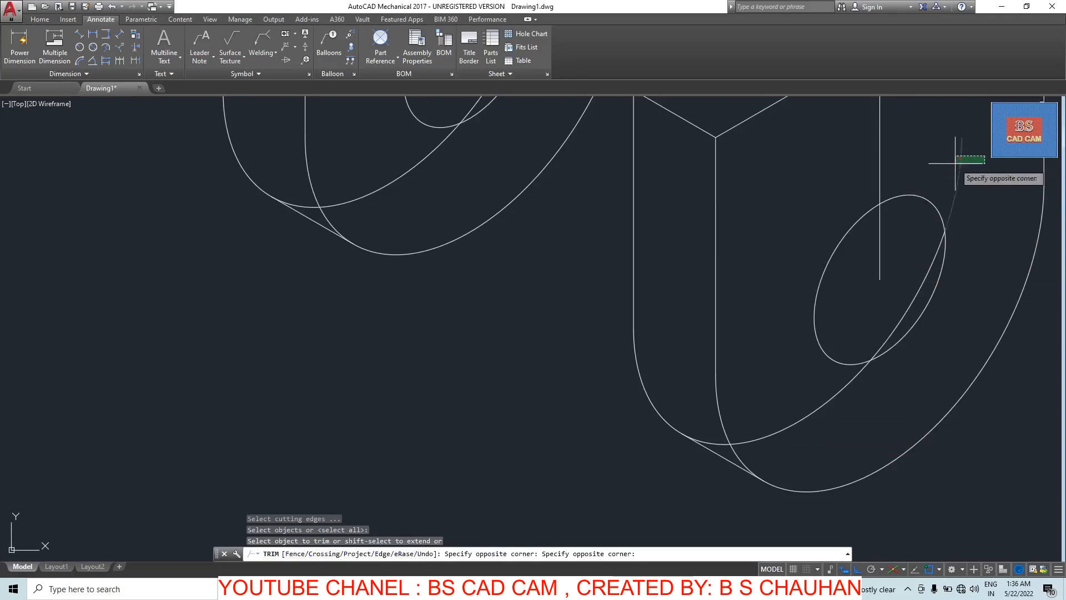
pyautogui.click(957, 165)
pyautogui.click(914, 301)
pyautogui.click(838, 392)
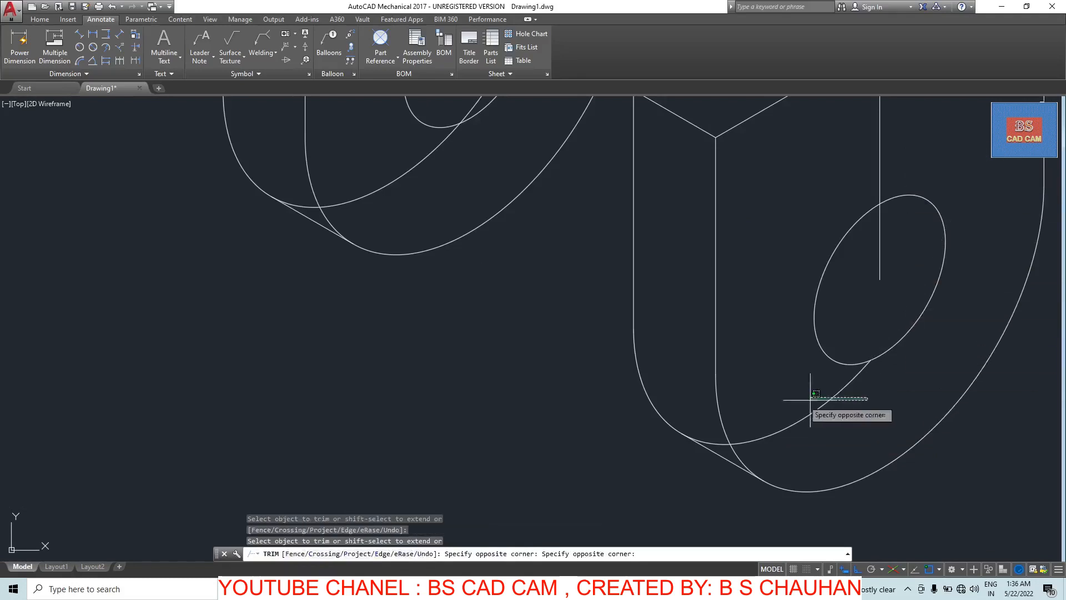
pyautogui.click(792, 399)
pyautogui.click(718, 443)
# - Trim the hidden parts of the far lug's rear arc behind its inner face and hole
pyautogui.scroll(-5, 499, 266)
pyautogui.scroll(3, 494, 302)
pyautogui.click(545, 194)
pyautogui.click(529, 198)
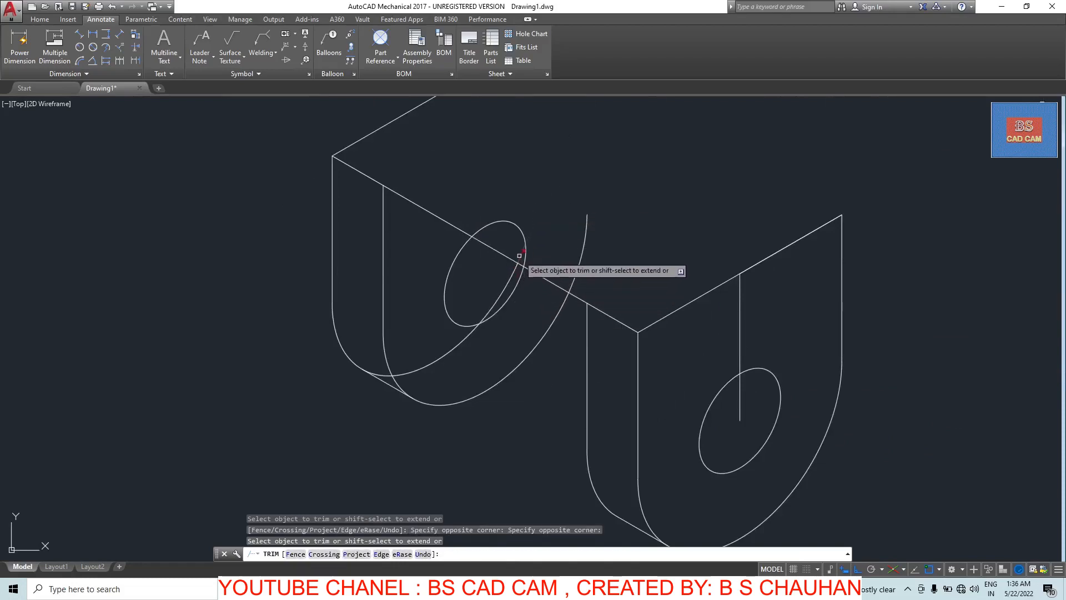
pyautogui.click(511, 277)
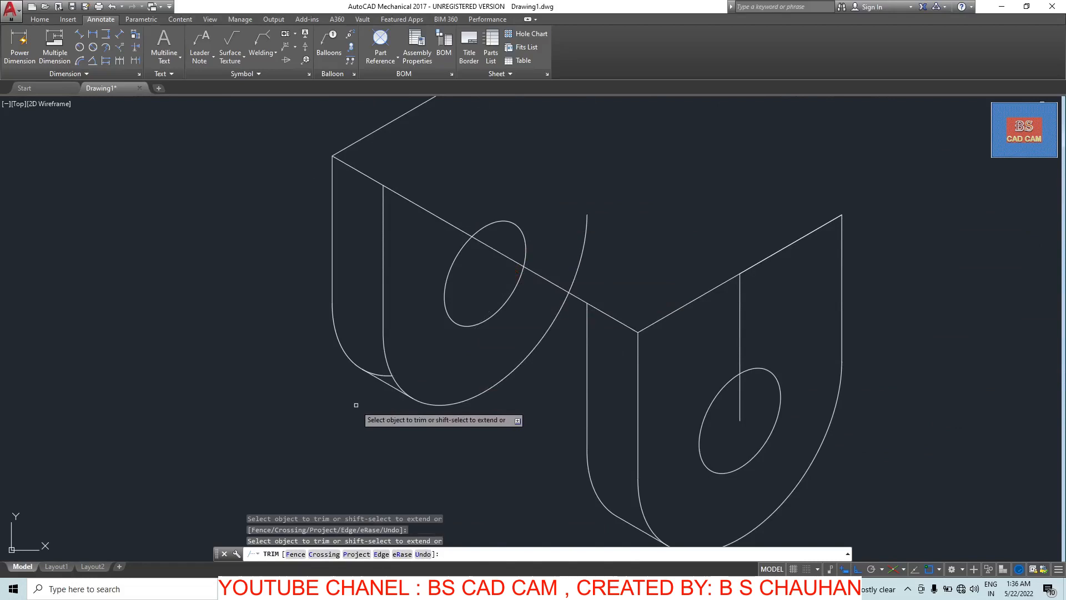
pyautogui.scroll(5, 357, 409)
pyautogui.press('Escape')
# - Copy the long top edge 15 straight down from the front lug's upper corner on isoplane Right
pyautogui.scroll(-5, 622, 255)
pyautogui.click(640, 241)
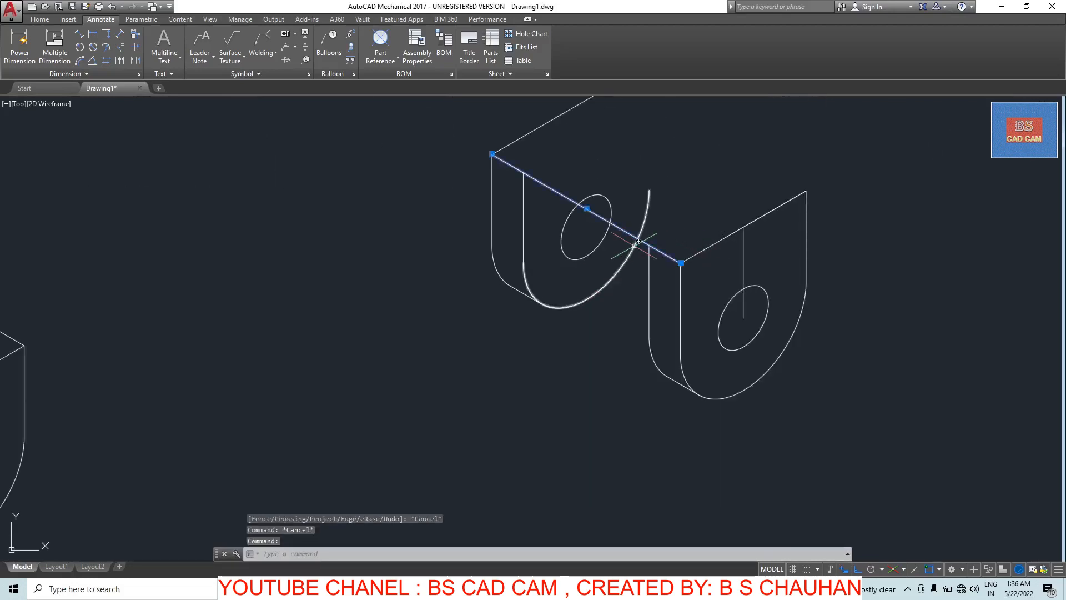
pyautogui.write('CO')
pyautogui.press('Return')
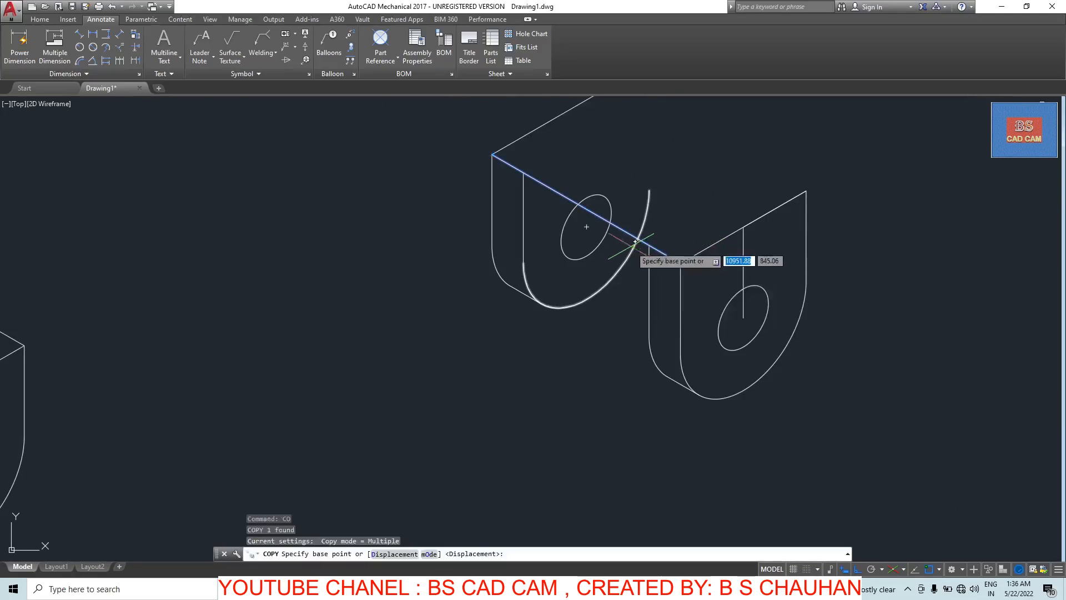
pyautogui.scroll(2, 682, 261)
pyautogui.click(683, 258)
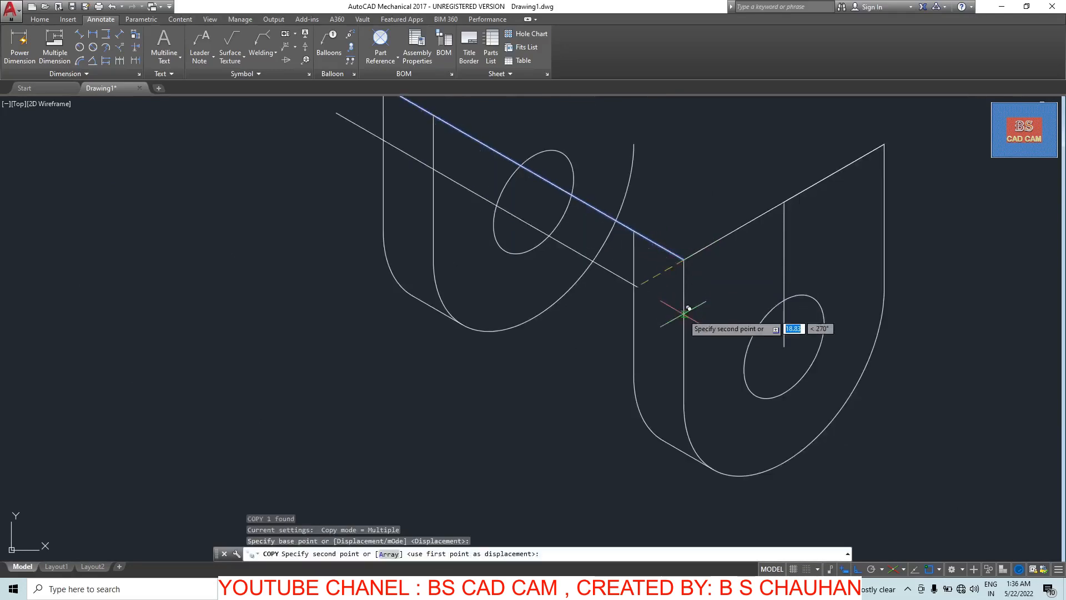
pyautogui.press('F5')
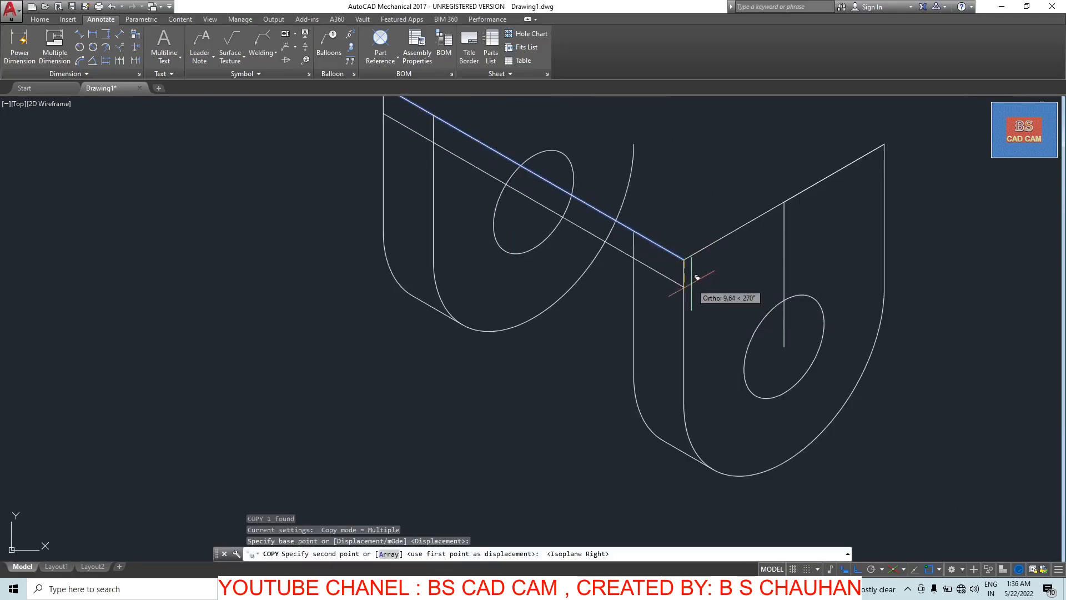
pyautogui.write('15')
pyautogui.press('Return')
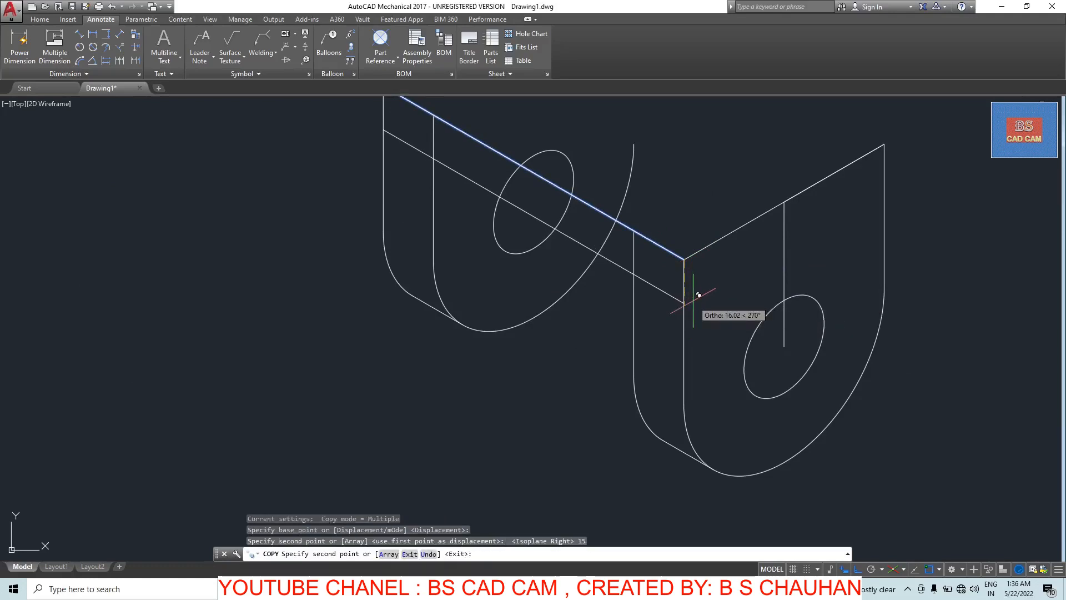
pyautogui.press('Escape')
# - Trim the far lug's arc and hole where they extend above the long top edge
pyautogui.write('tr')
pyautogui.press('Return')
pyautogui.press('Return')
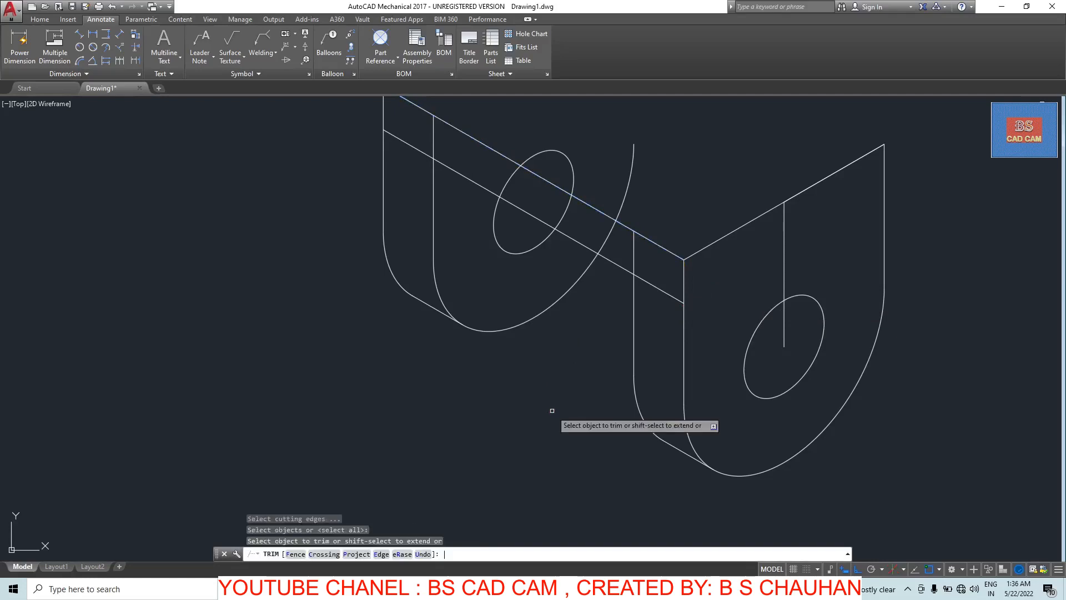
pyautogui.click(655, 185)
pyautogui.click(611, 174)
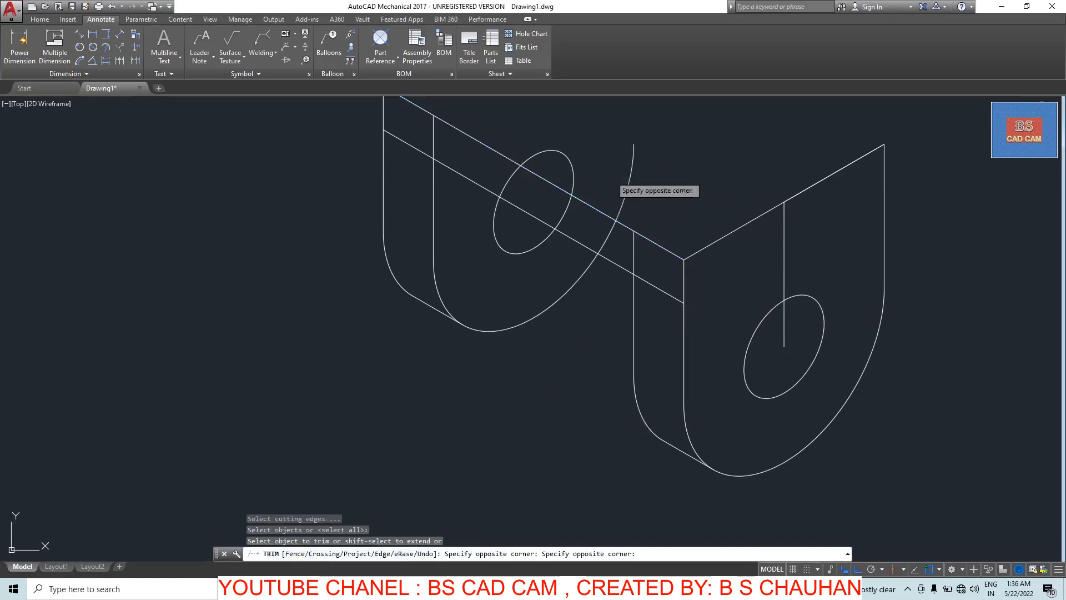
pyautogui.click(632, 170)
pyautogui.click(568, 162)
pyautogui.click(561, 158)
pyautogui.click(570, 176)
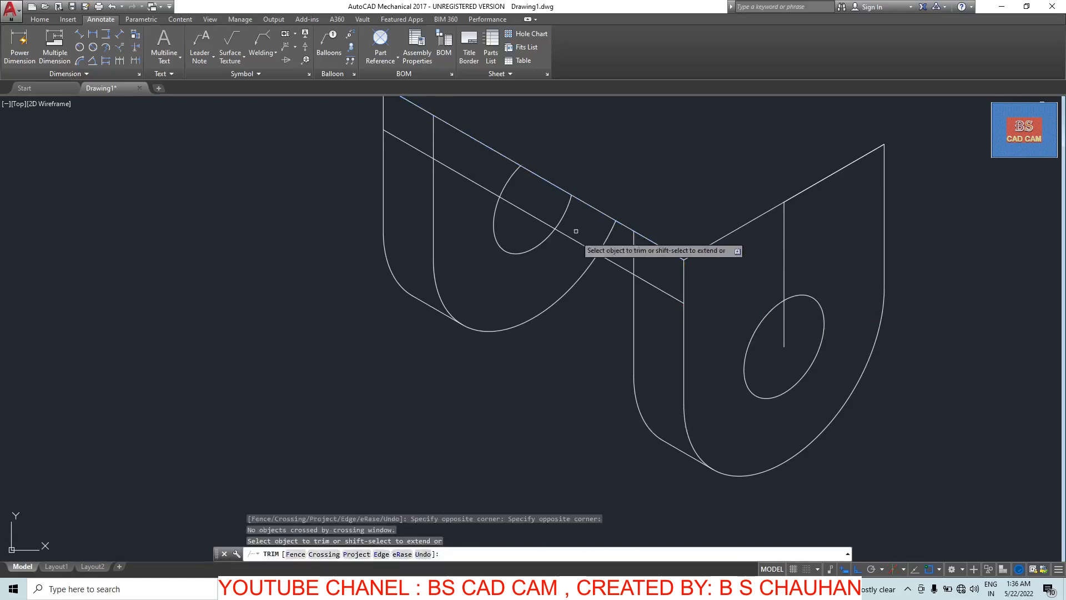
# - Trim the lug and hole edges between the two long edges, plus the lower edge's overlaps across both lugs' side faces
pyautogui.click(607, 238)
pyautogui.click(563, 214)
pyautogui.click(433, 133)
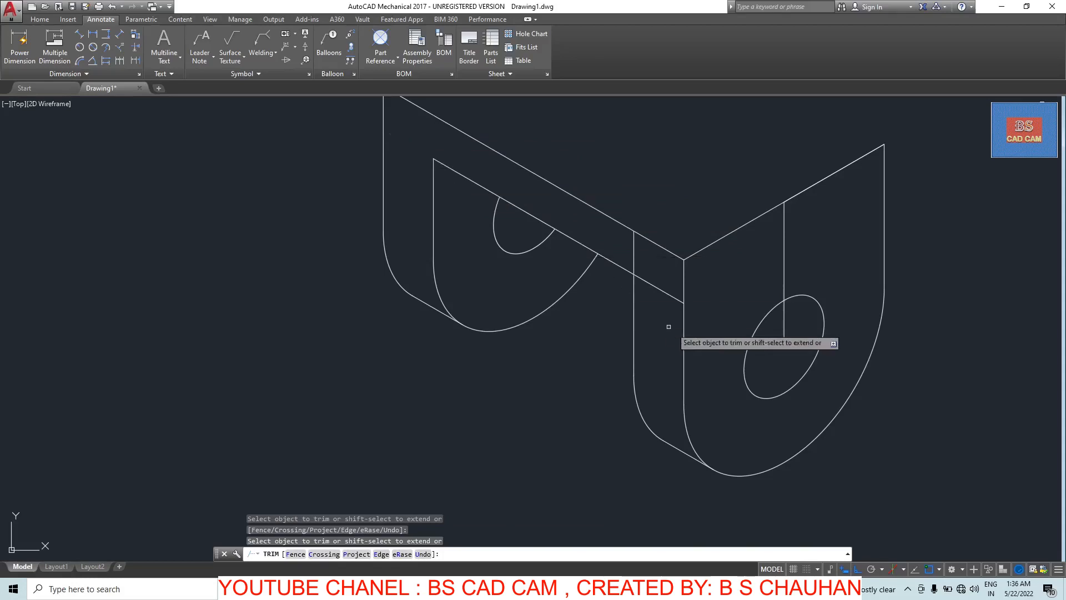
pyautogui.click(632, 251)
pyautogui.click(655, 286)
pyautogui.scroll(-2, 654, 304)
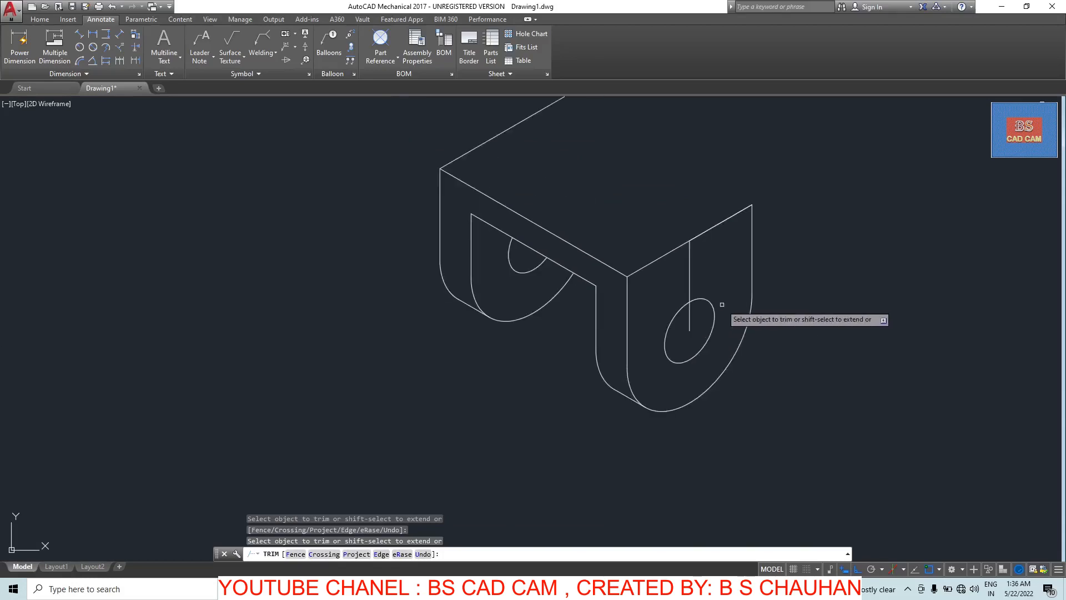
pyautogui.press('Escape')
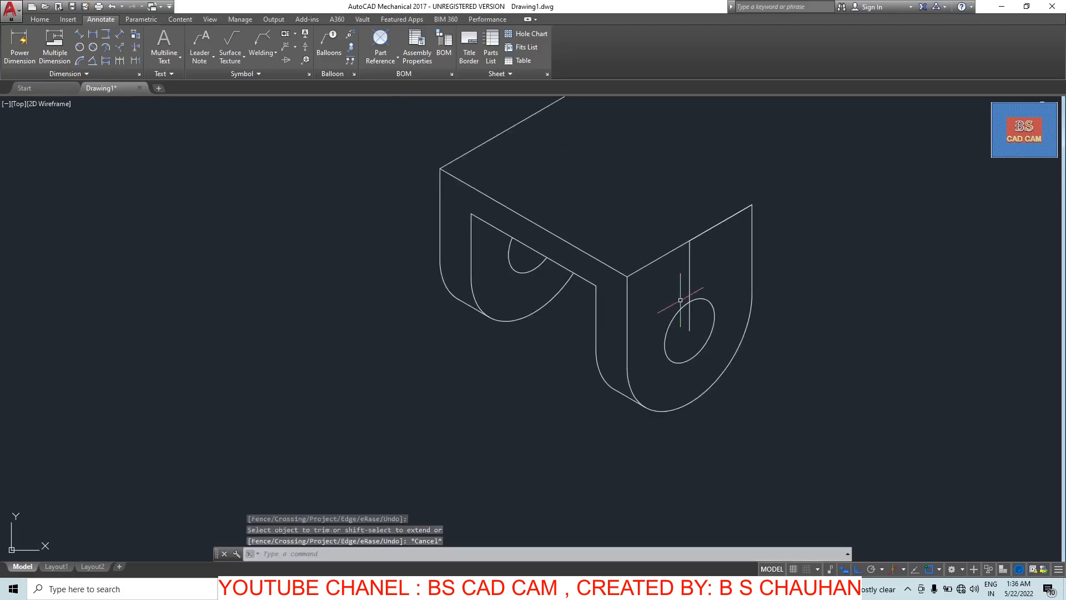
# - Add aligned dimensions for the front lug's top edge and the vertical distance from its hole centre to that edge
pyautogui.click(80, 36)
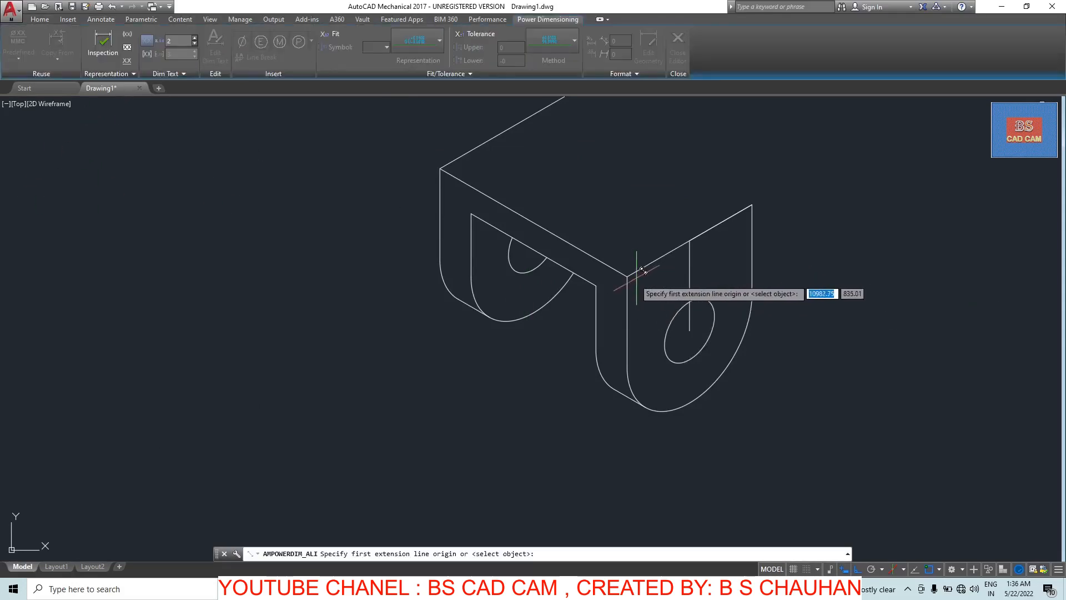
pyautogui.click(627, 275)
pyautogui.click(751, 205)
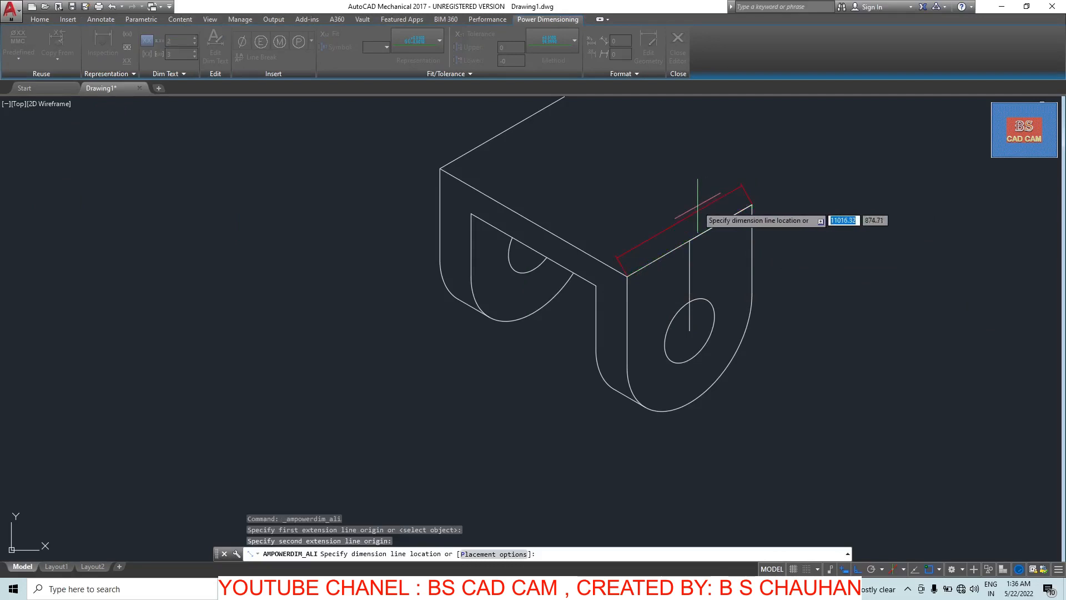
pyautogui.click(687, 217)
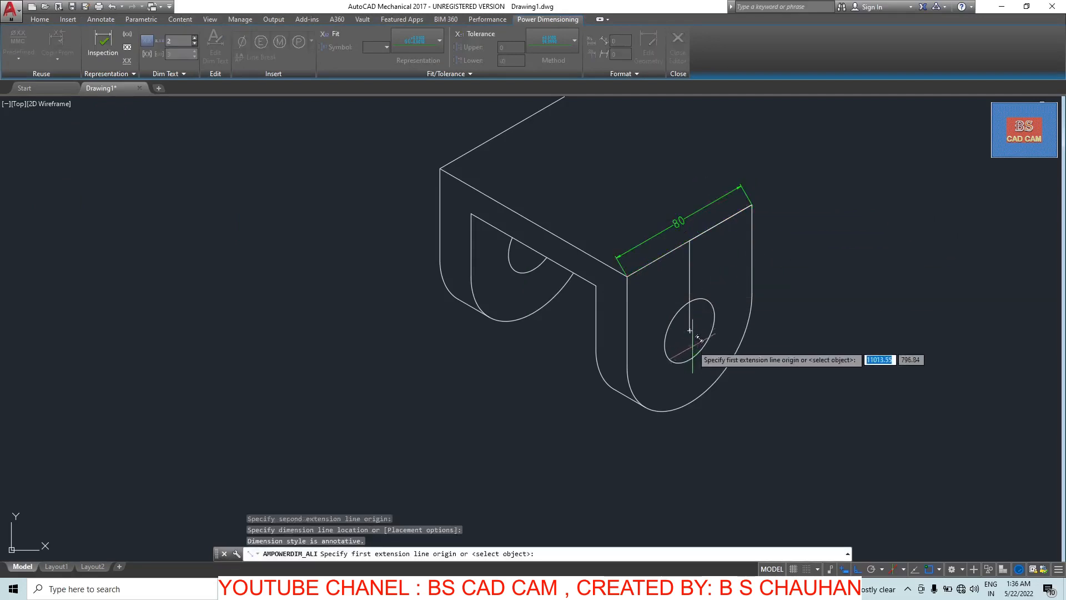
pyautogui.click(689, 331)
pyautogui.click(689, 241)
pyautogui.click(814, 244)
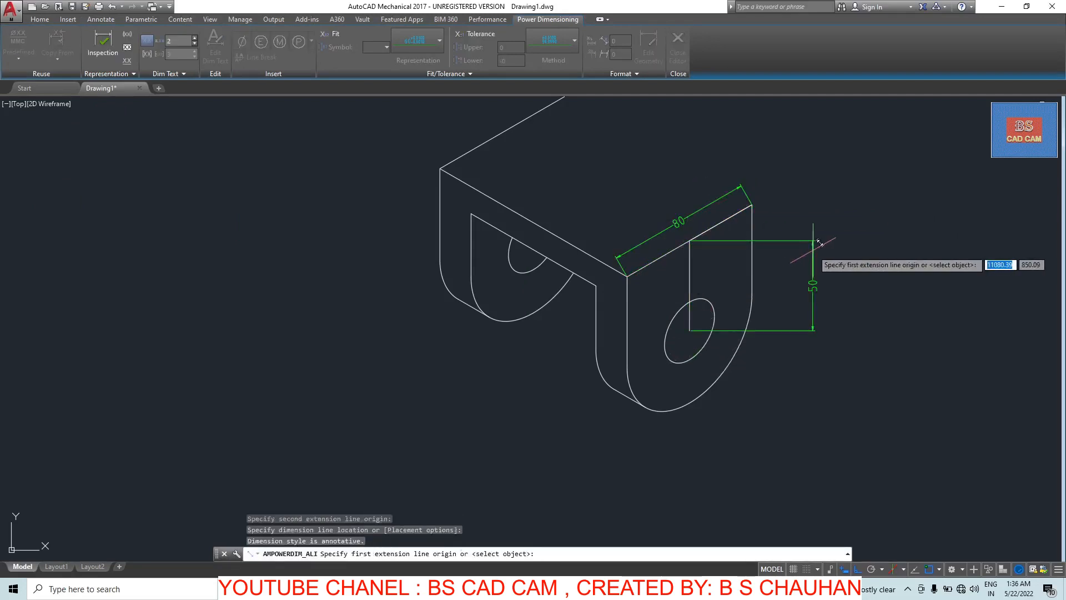
# - Dimension the long top edge from the front lug's corner to the far lug's corner, placing the dimension below the bracket
pyautogui.click(627, 275)
pyautogui.click(439, 169)
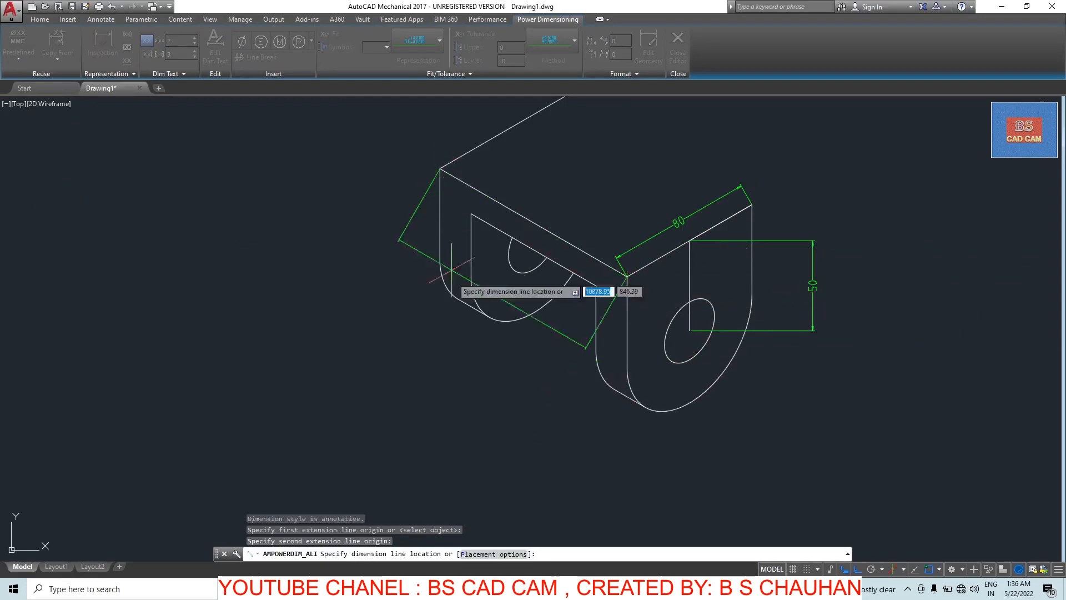
pyautogui.click(468, 383)
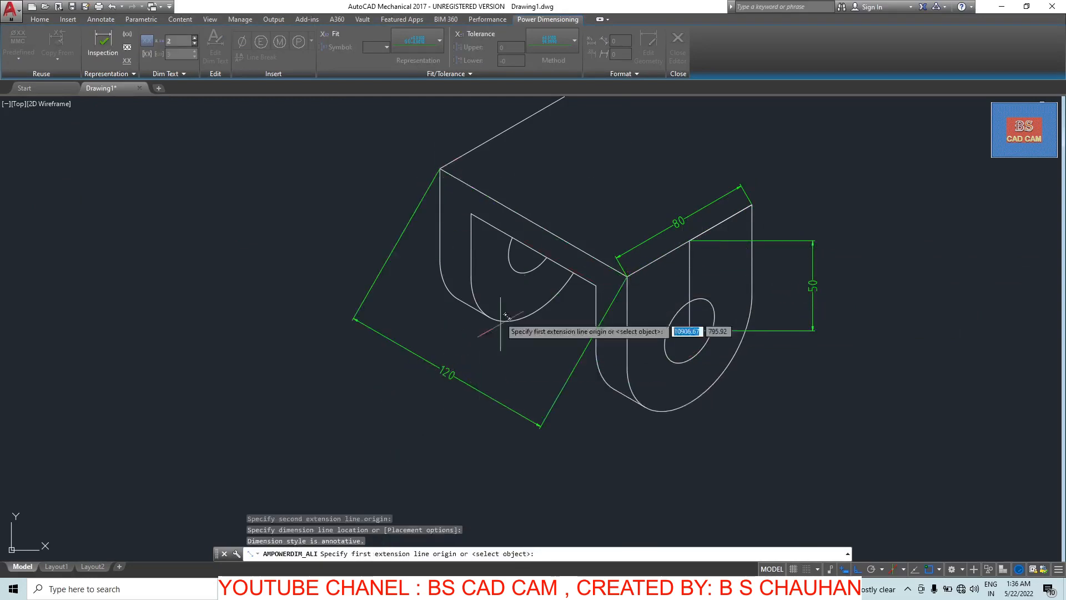
# - Try to dimension the plate thickness from the far lug's inner upper corner after switching to isoplane Left, and erase that dimension
pyautogui.click(468, 215)
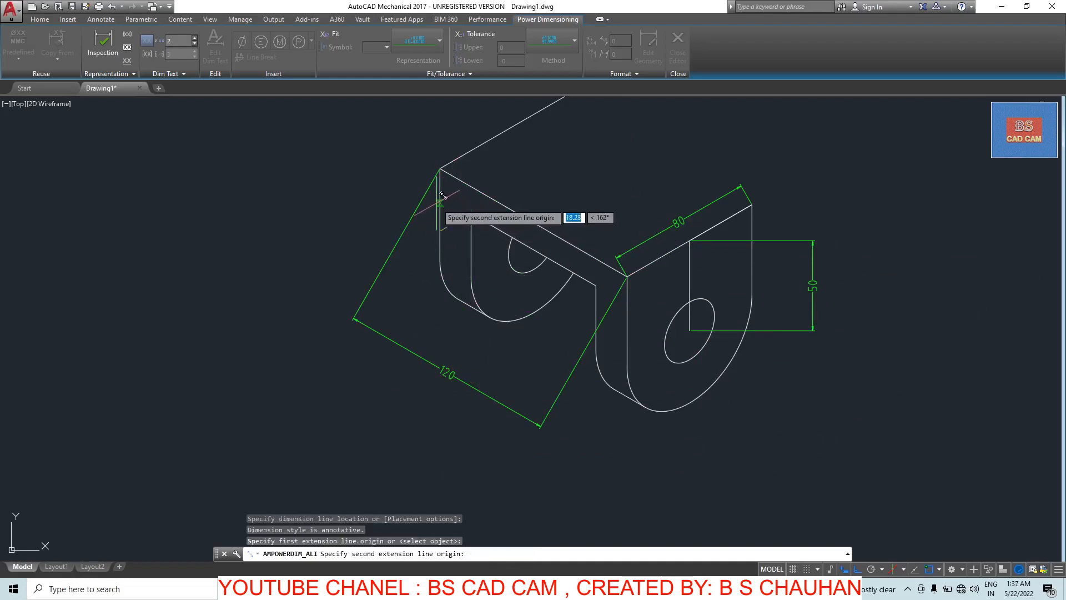
pyautogui.press('F5')
pyautogui.click(470, 214)
pyautogui.click(423, 282)
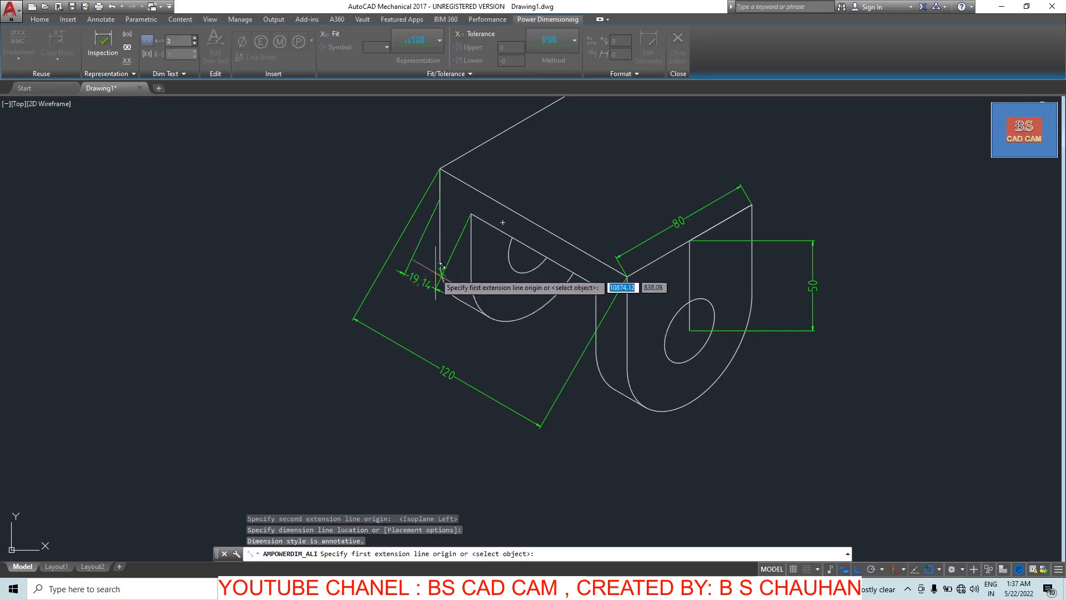
pyautogui.press('Escape')
pyautogui.click(416, 282)
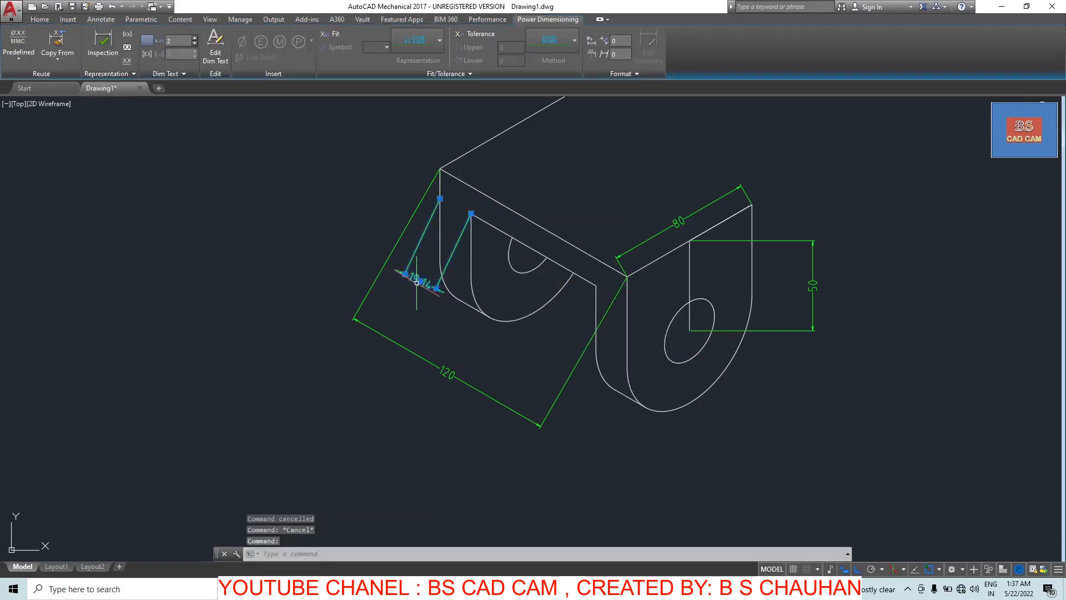
pyautogui.press('Delete')
# - Try to dimension the vertical gap between the far lug's inner upper corner and the long top edge
pyautogui.scroll(5, 598, 287)
pyautogui.moveTo(599, 299)
pyautogui.mouseDown(button='middle')
pyautogui.moveTo(626, 269)
pyautogui.moveTo(788, 361)
pyautogui.mouseUp(button='middle')
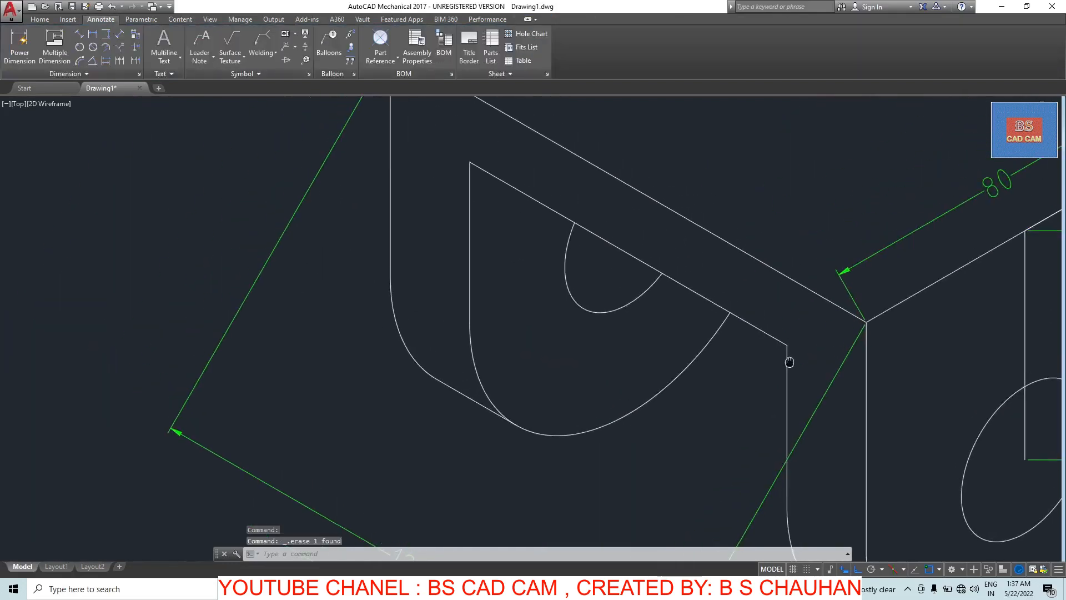
pyautogui.click(82, 34)
pyautogui.click(469, 162)
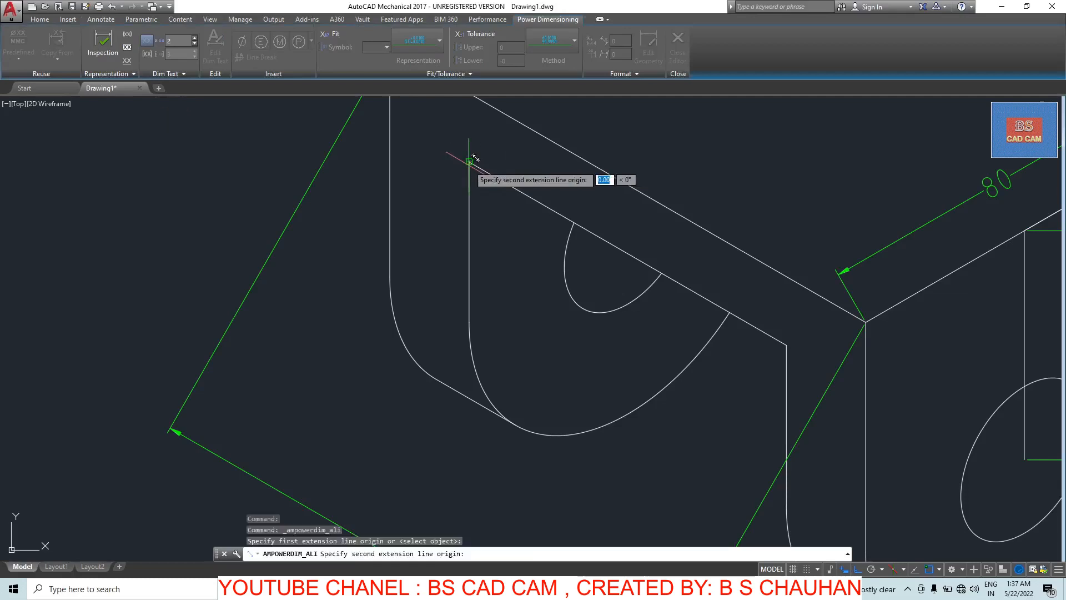
pyautogui.scroll(-2, 472, 144)
pyautogui.click(468, 136)
pyautogui.click(349, 172)
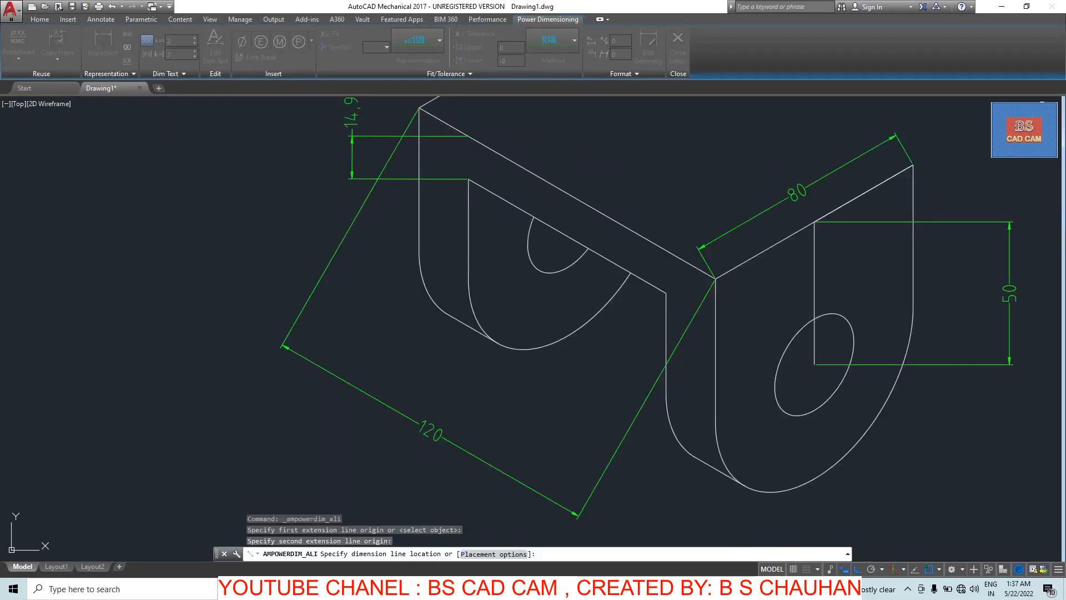
pyautogui.press('Escape')
# - Try the plate thickness dimension again from the same inner corner straight up to the long top edge, and erase the result
pyautogui.scroll(4, 497, 150)
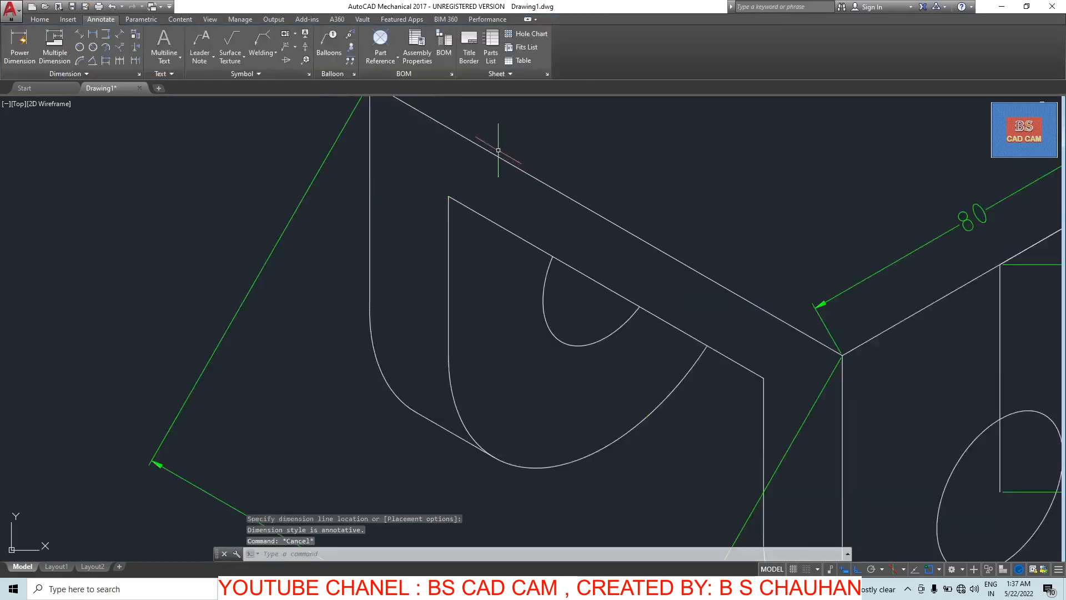
pyautogui.moveTo(478, 218); pyautogui.dragTo(545, 316, button='middle')
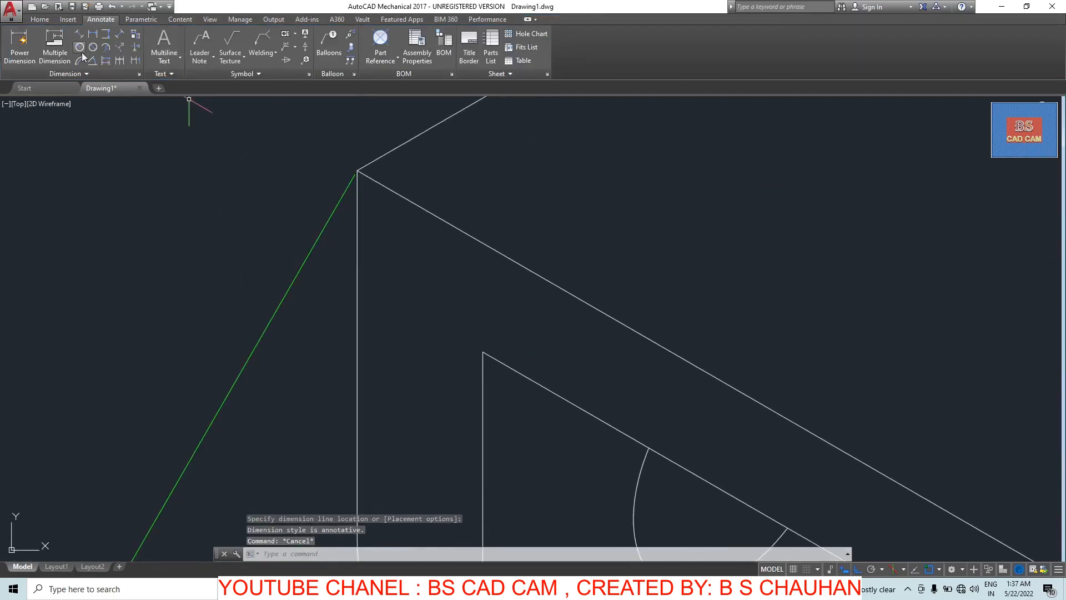
pyautogui.press('Return')
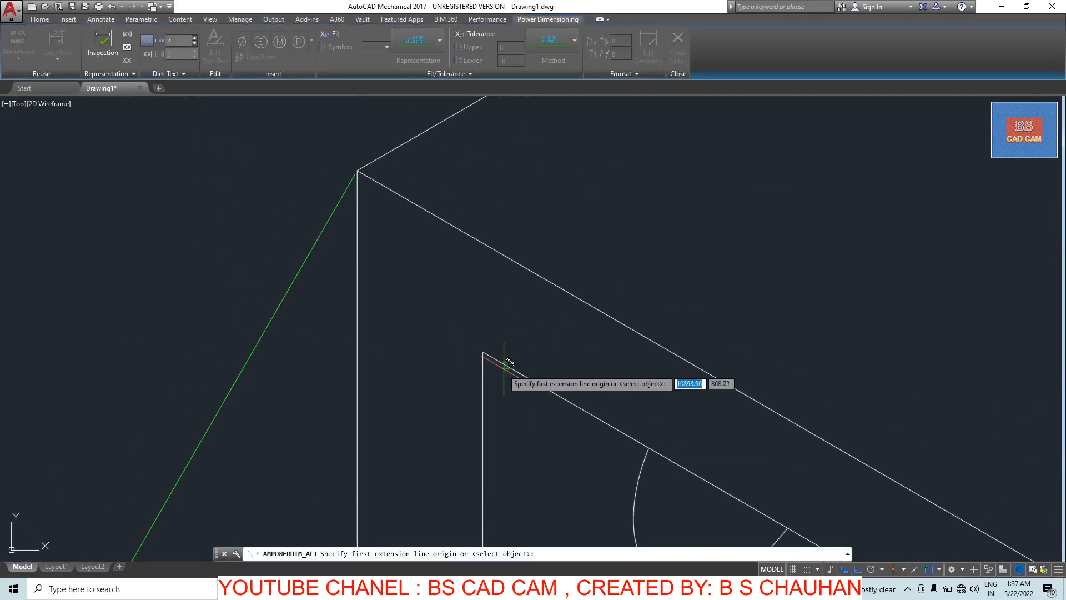
pyautogui.click(483, 352)
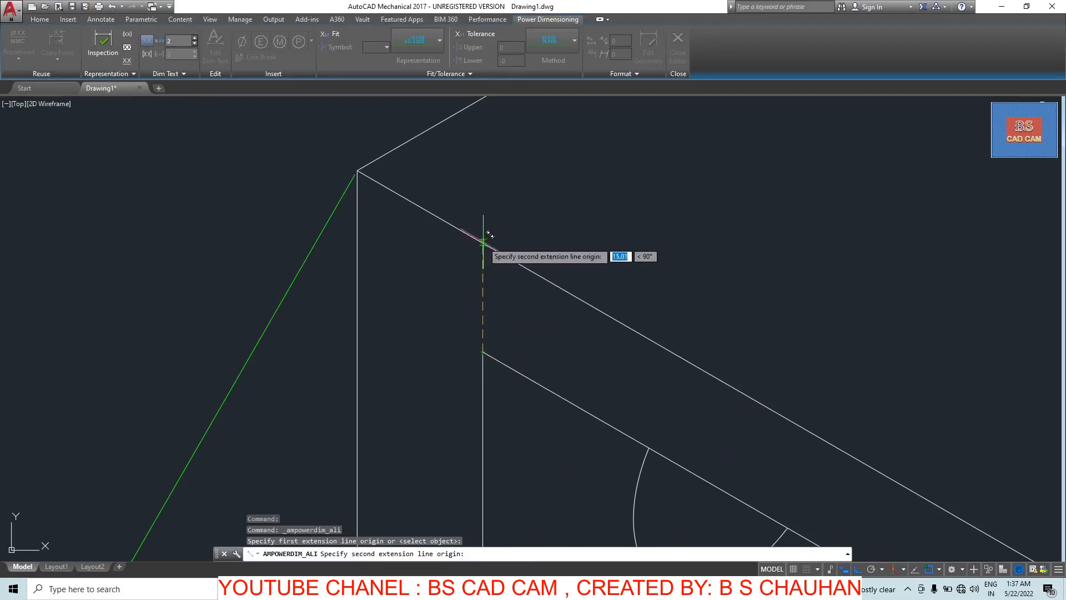
pyautogui.scroll(5, 483, 242)
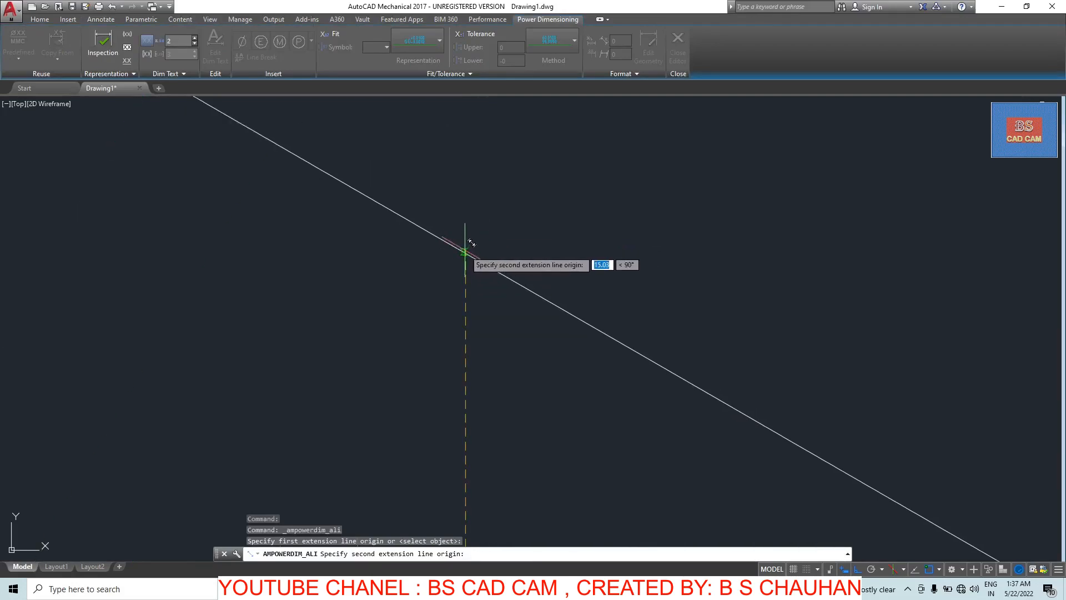
pyautogui.click(466, 251)
pyautogui.scroll(-4, 427, 253)
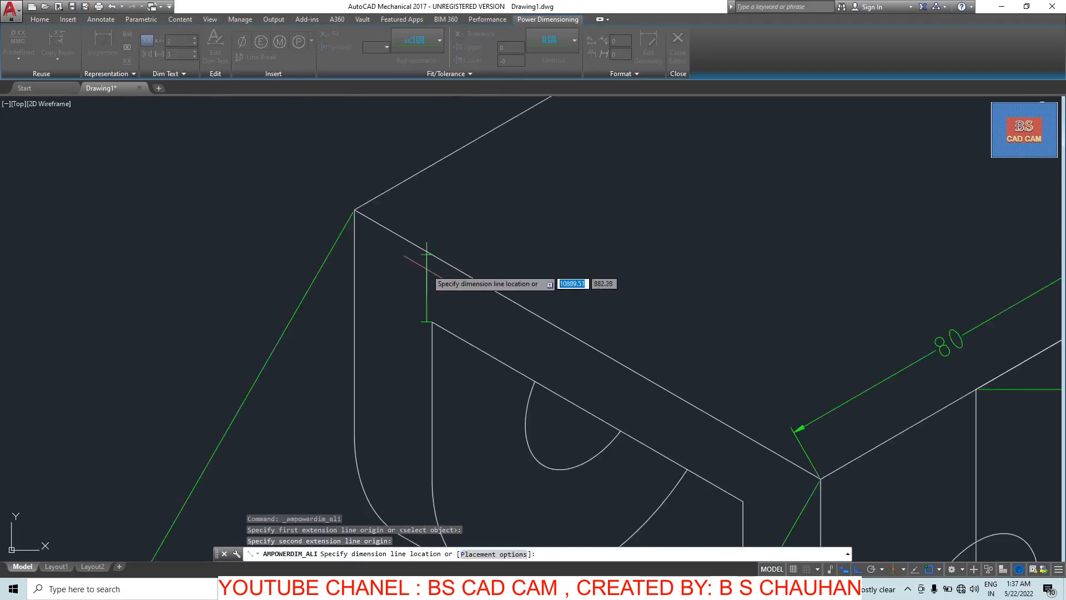
pyautogui.scroll(-5, 427, 254)
pyautogui.scroll(5, 395, 263)
pyautogui.click(393, 278)
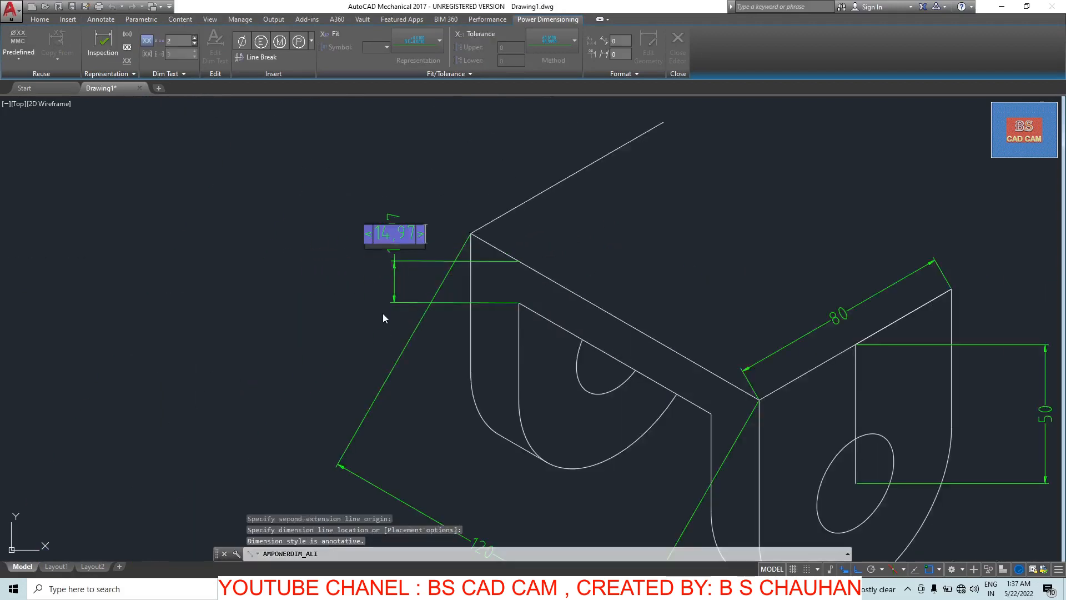
pyautogui.click(358, 326)
pyautogui.press('Escape')
pyautogui.press('Escape')
pyautogui.press('Escape')
pyautogui.click(430, 238)
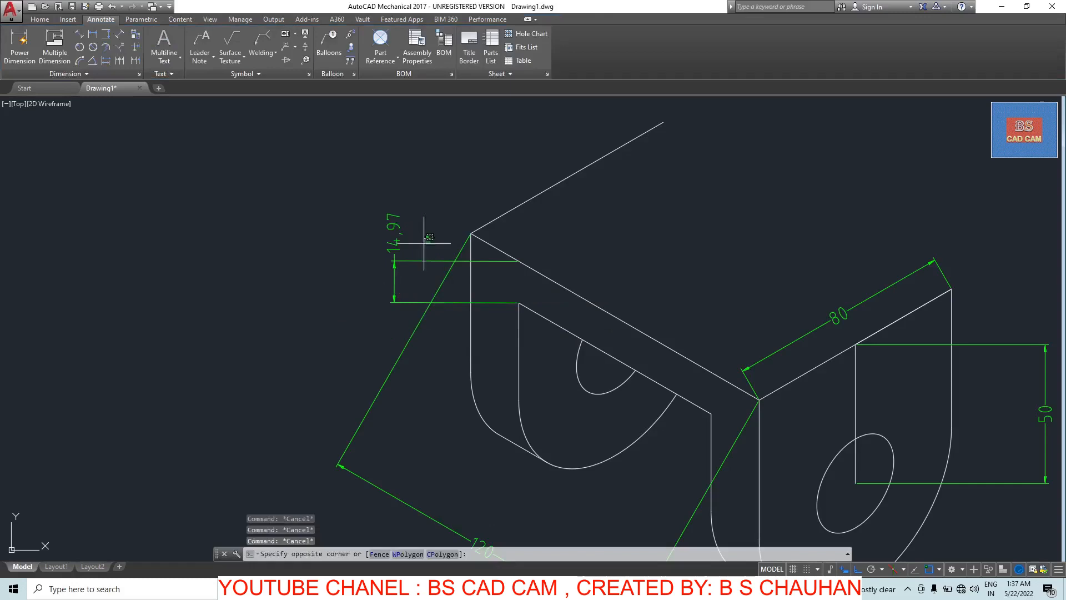
pyautogui.click(361, 266)
pyautogui.press('Delete')
# - Stretch the plate's lower long edge past the far lug's outer vertical edge and trim the overhang back to that edge
pyautogui.scroll(2, 525, 308)
pyautogui.moveTo(524, 308); pyautogui.dragTo(560, 313, button='middle')
pyautogui.press('Escape')
pyautogui.click(560, 313)
pyautogui.click(550, 306)
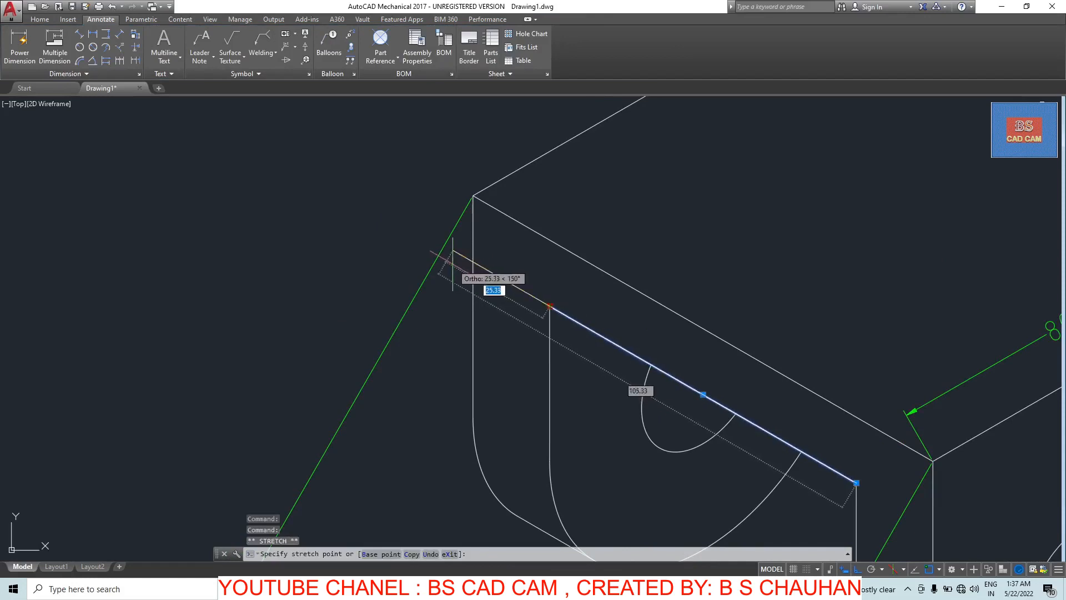
pyautogui.press('Escape')
pyautogui.write('Tr')
pyautogui.press('Return')
pyautogui.press('Return')
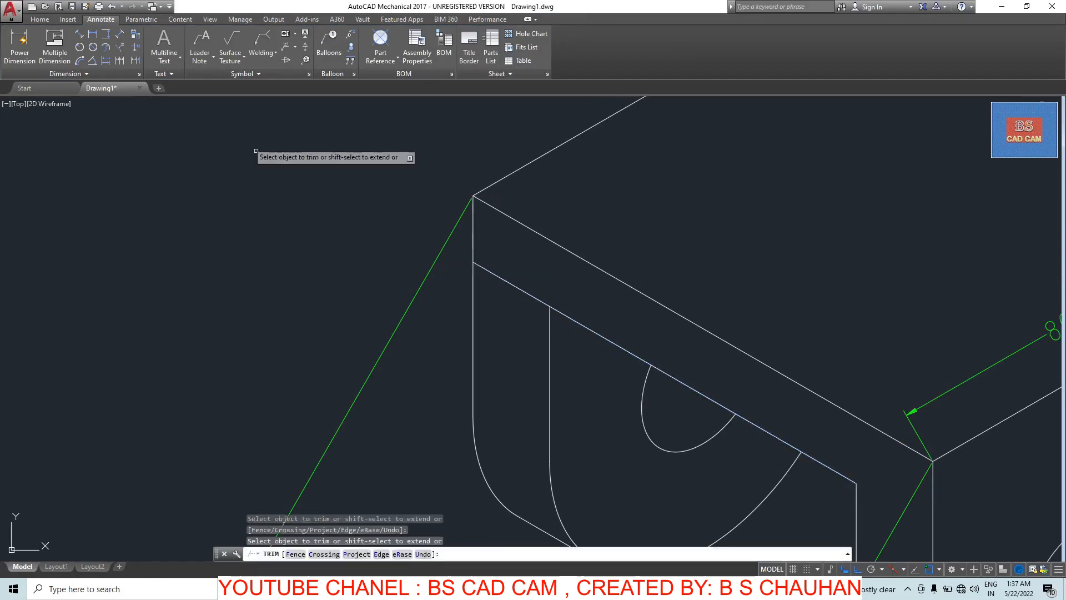
pyautogui.press('Escape')
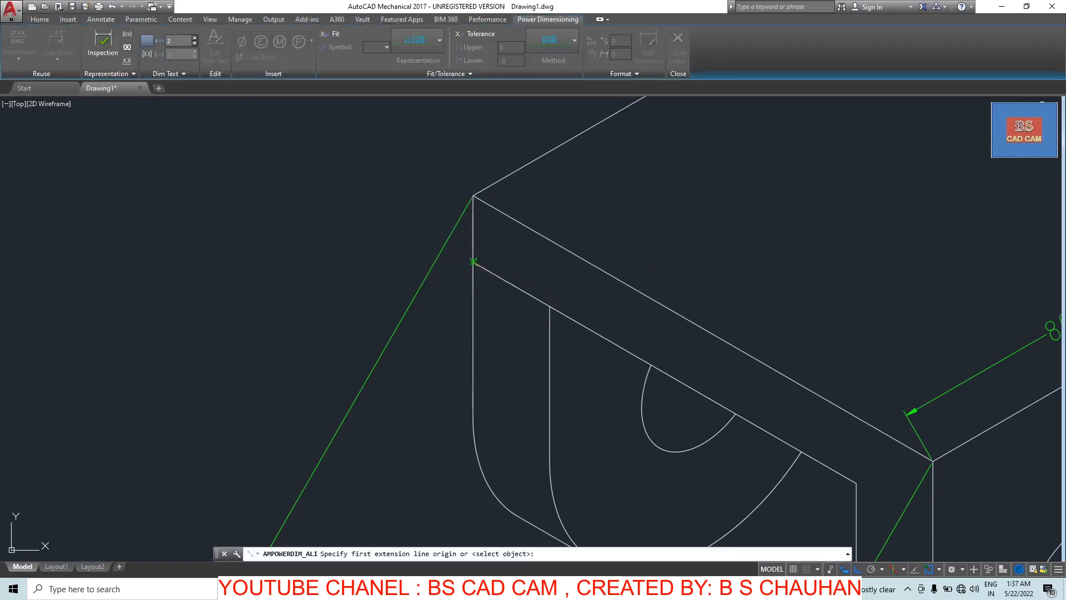
# - Dimension the plate thickness vertically along the far lug's outer edge, between the lower and upper long edges
pyautogui.click(473, 262)
pyautogui.click(473, 195)
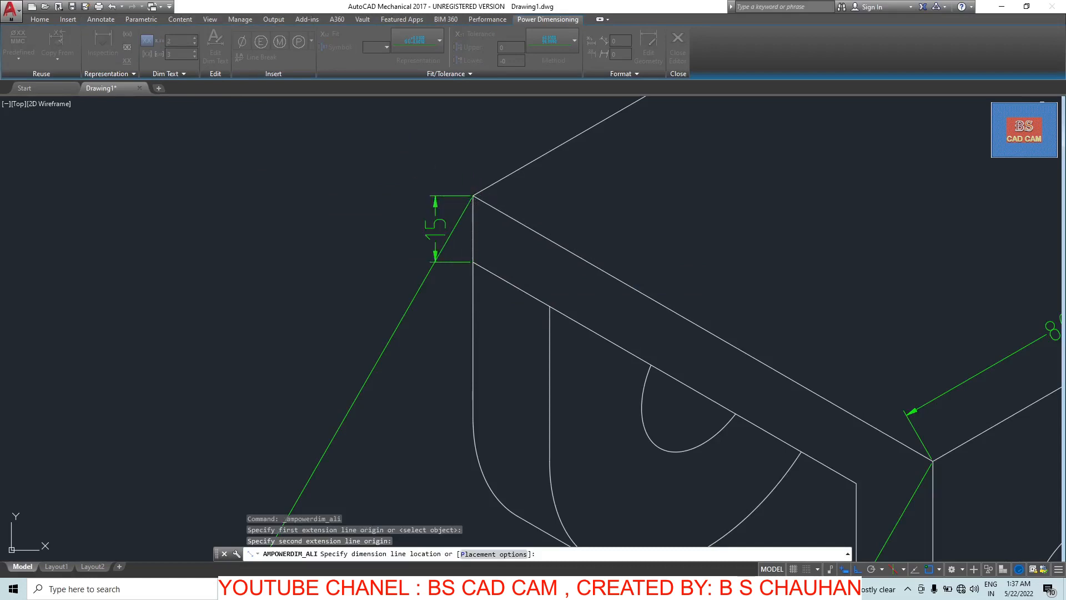
pyautogui.click(435, 229)
# - Dimension the far lug's thickness between the lower ends of its two vertical edges, placing it below the lug
pyautogui.scroll(-4, 575, 403)
pyautogui.scroll(4, 580, 388)
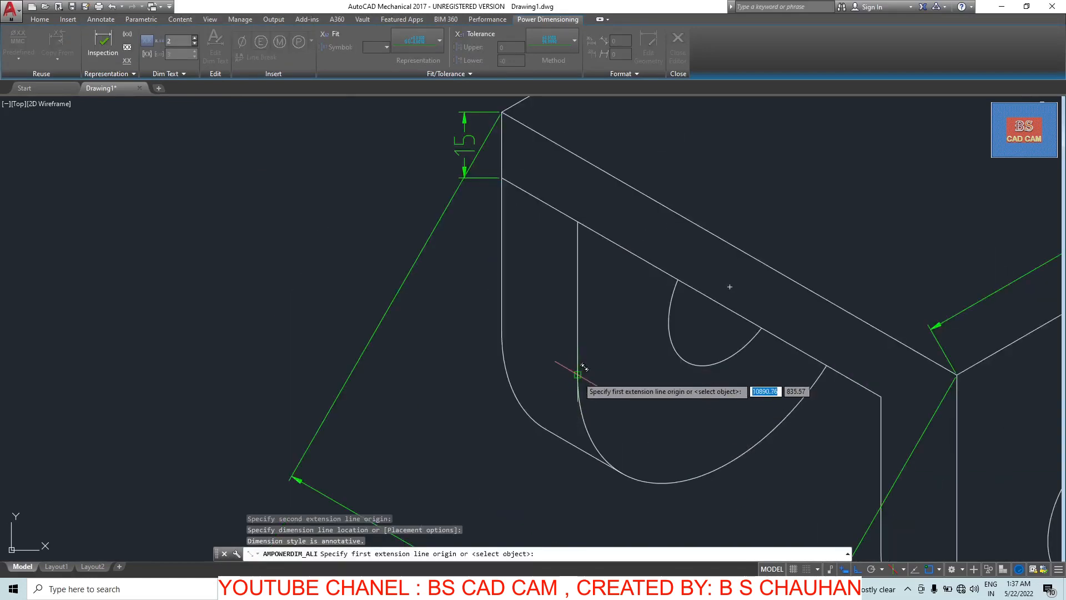
pyautogui.click(579, 371)
pyautogui.click(504, 329)
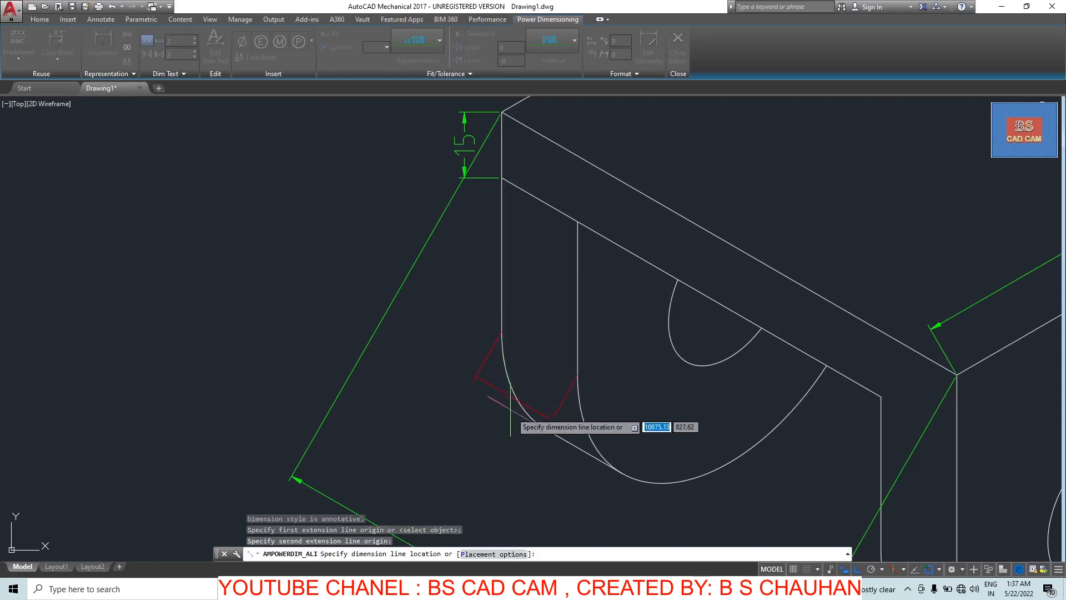
pyautogui.click(506, 447)
# - Dimension the front lug's thickness between the lower ends of its two vertical edges and finish dimensioning
pyautogui.scroll(-2, 625, 410)
pyautogui.scroll(5, 697, 388)
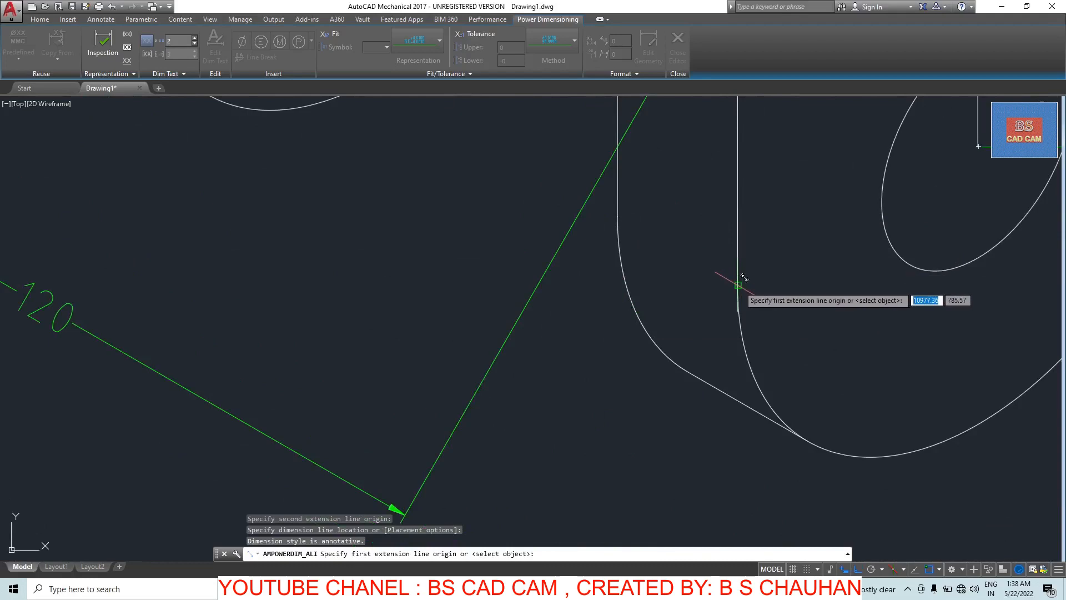
pyautogui.click(737, 282)
pyautogui.click(617, 215)
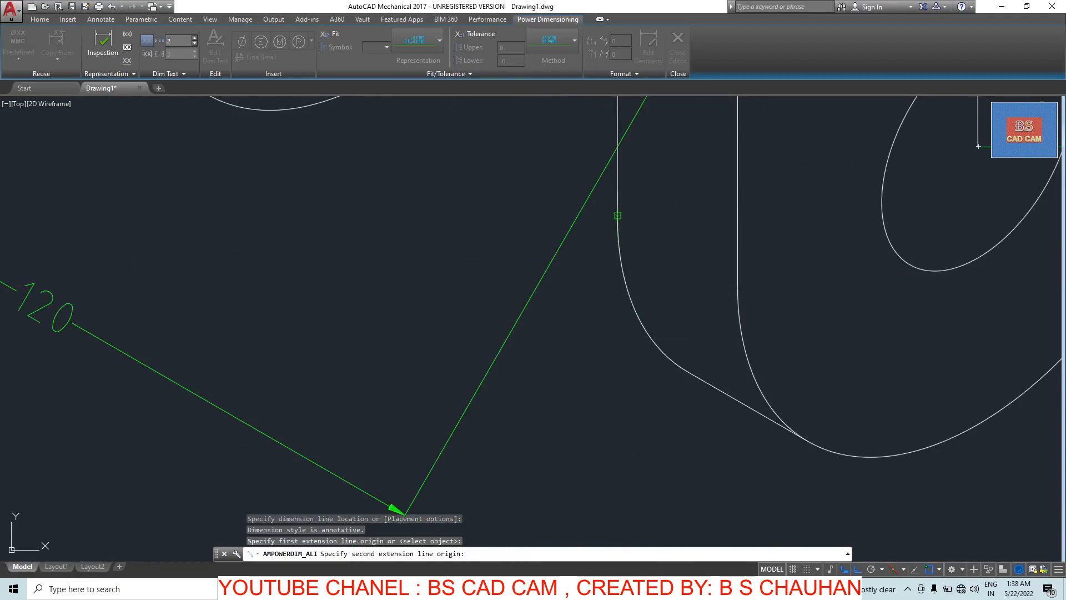
pyautogui.click(593, 360)
pyautogui.click(578, 443)
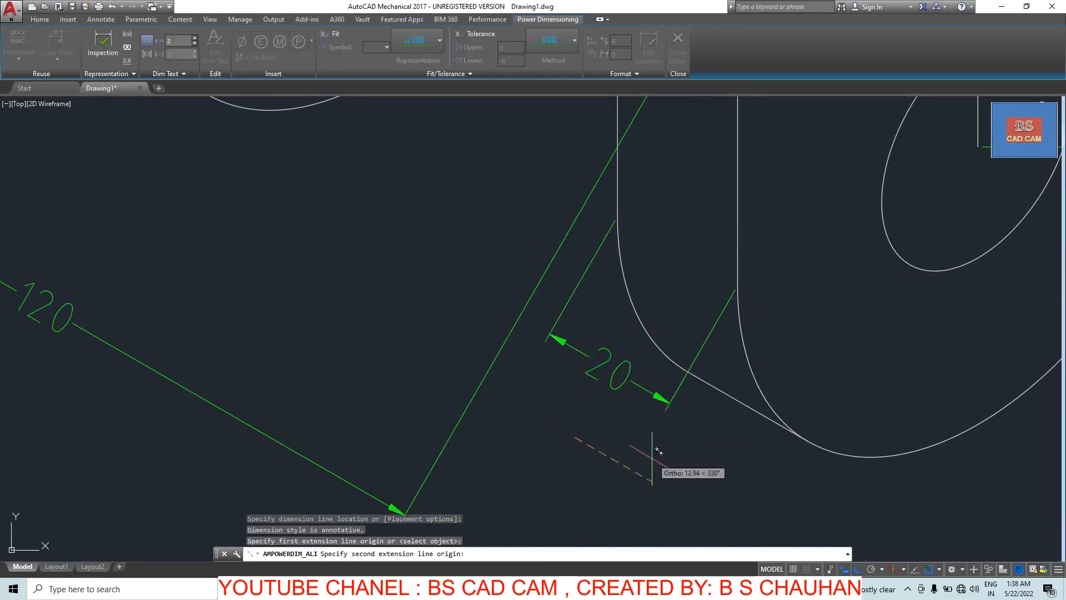
pyautogui.press('Escape')
pyautogui.press('Escape')
# - Dimension the bracket's overall length between the lower ends of both lugs' outer vertical edges, placing it beyond the thickness dimensions
pyautogui.rightClick(699, 234)
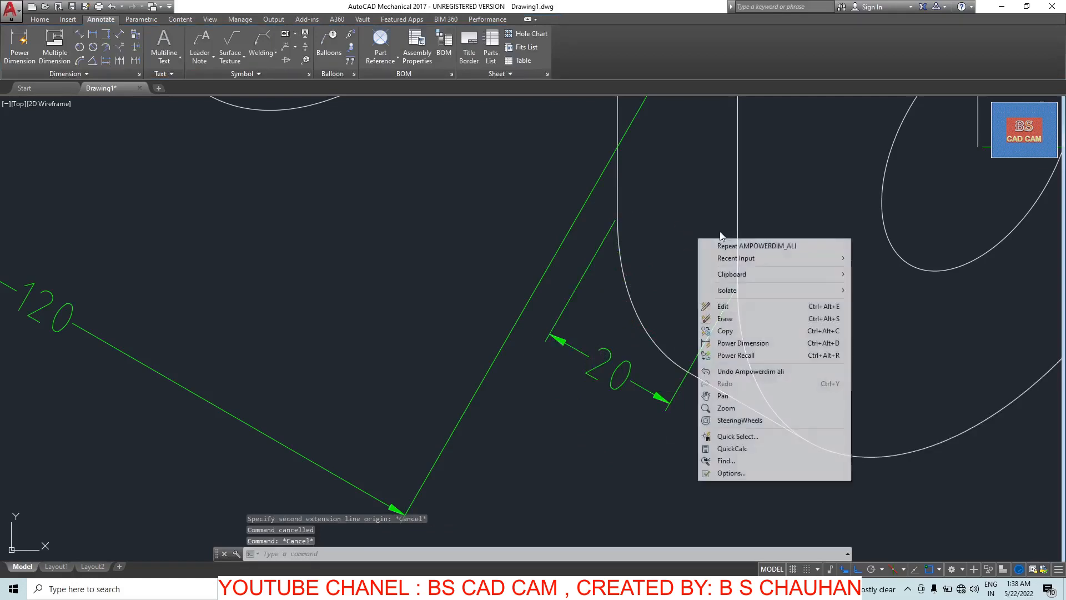
pyautogui.click(738, 244)
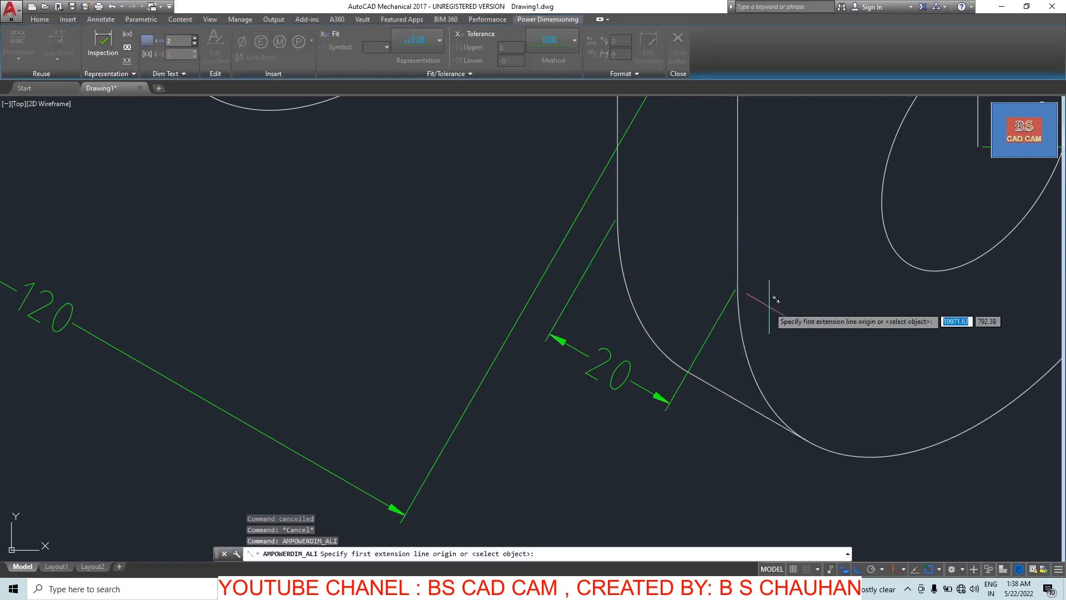
pyautogui.click(738, 293)
pyautogui.scroll(-5, 739, 293)
pyautogui.scroll(2, 602, 187)
pyautogui.scroll(2, 599, 194)
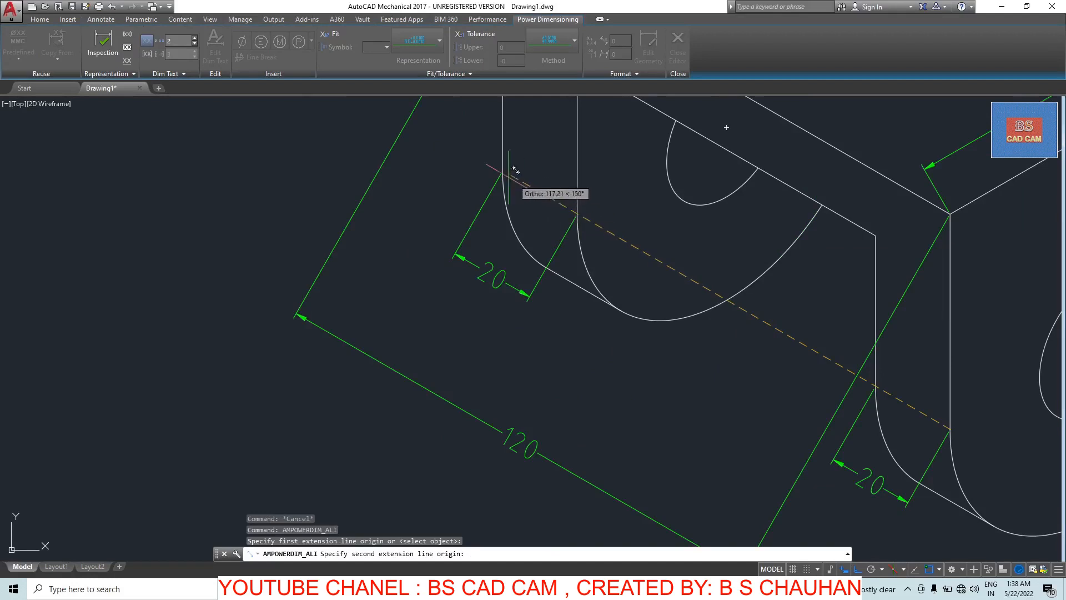
pyautogui.click(502, 171)
pyautogui.click(509, 408)
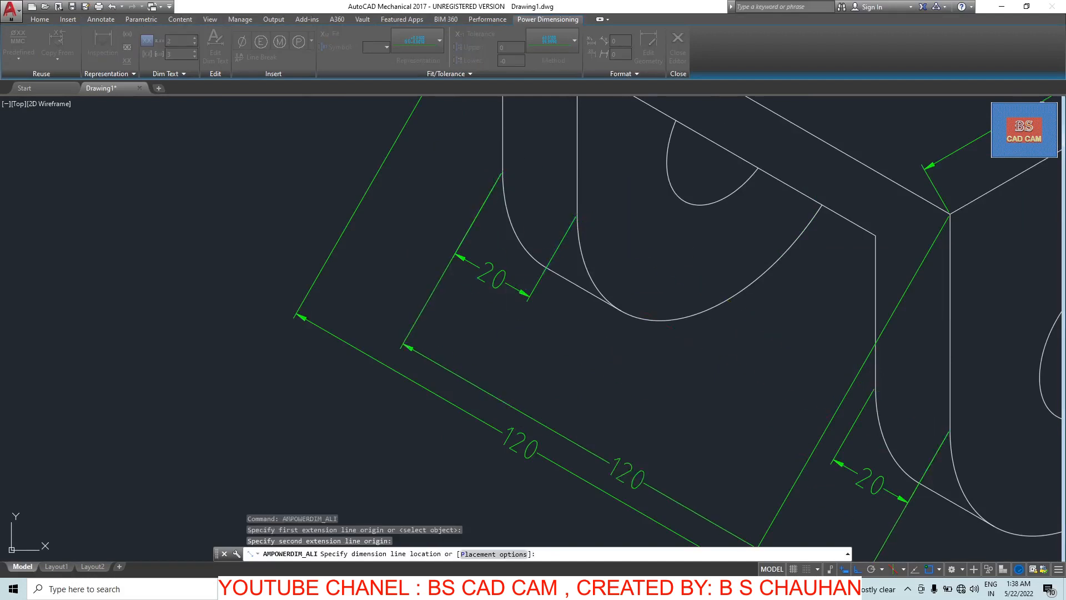
pyautogui.press('Escape')
pyautogui.press('Escape')
pyautogui.press('Escape')
# - Erase the duplicate overall length dimension that is attached to the long top edge's corners
pyautogui.click(326, 309)
pyautogui.click(303, 354)
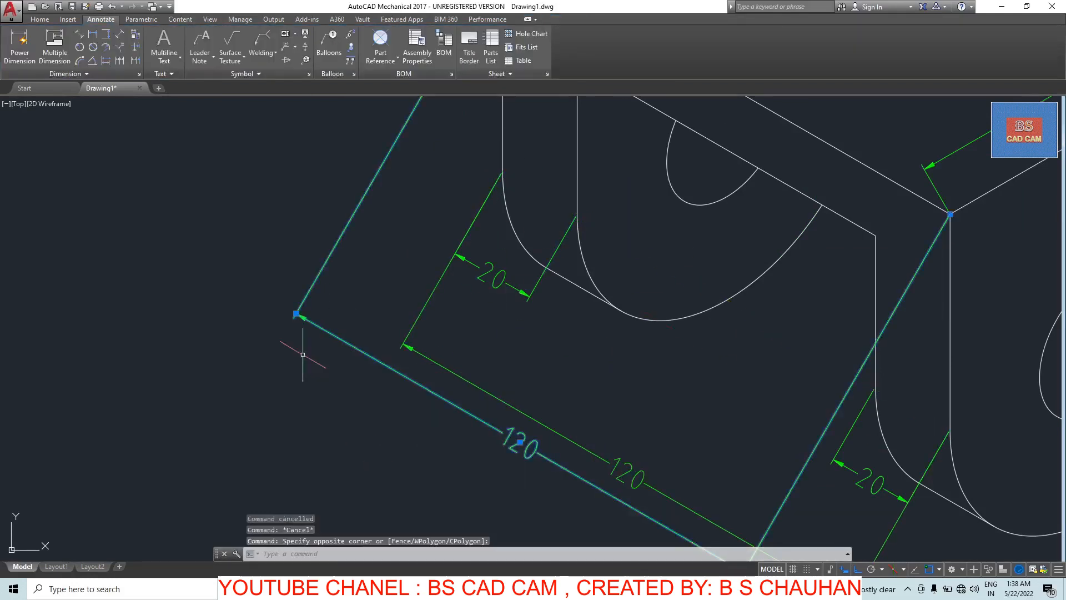
pyautogui.press('Delete')
pyautogui.scroll(-3, 493, 323)
pyautogui.scroll(-2, 493, 323)
pyautogui.scroll(2, 636, 329)
pyautogui.moveTo(653, 318)
pyautogui.mouseDown(button='middle')
pyautogui.moveTo(636, 298)
pyautogui.moveTo(640, 349)
pyautogui.mouseUp(button='middle')
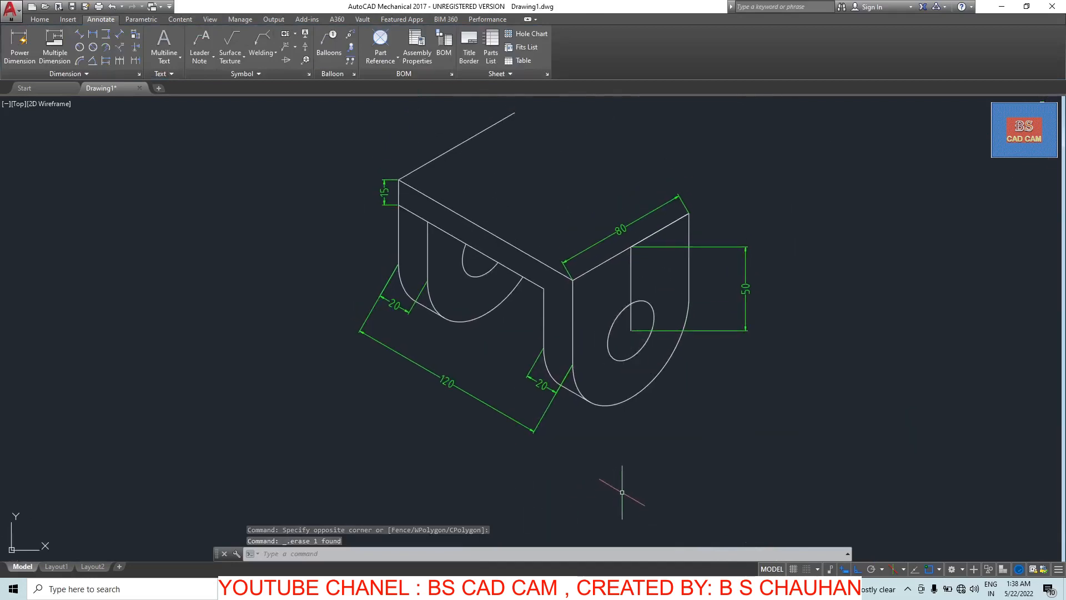
pyautogui.moveTo(650, 455); pyautogui.dragTo(650, 459, button='middle')
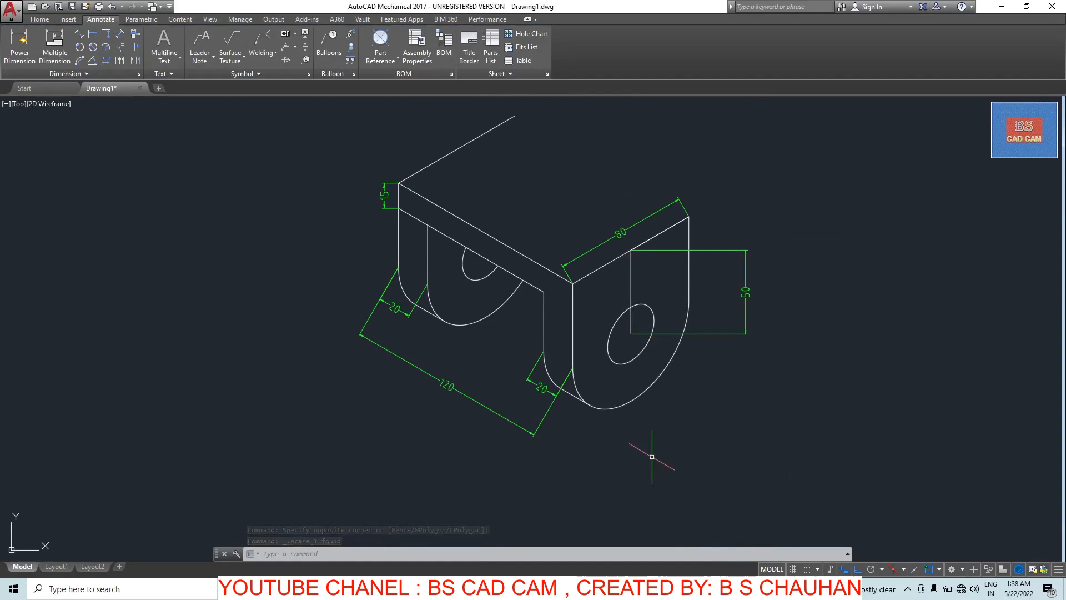
pyautogui.click(94, 75)
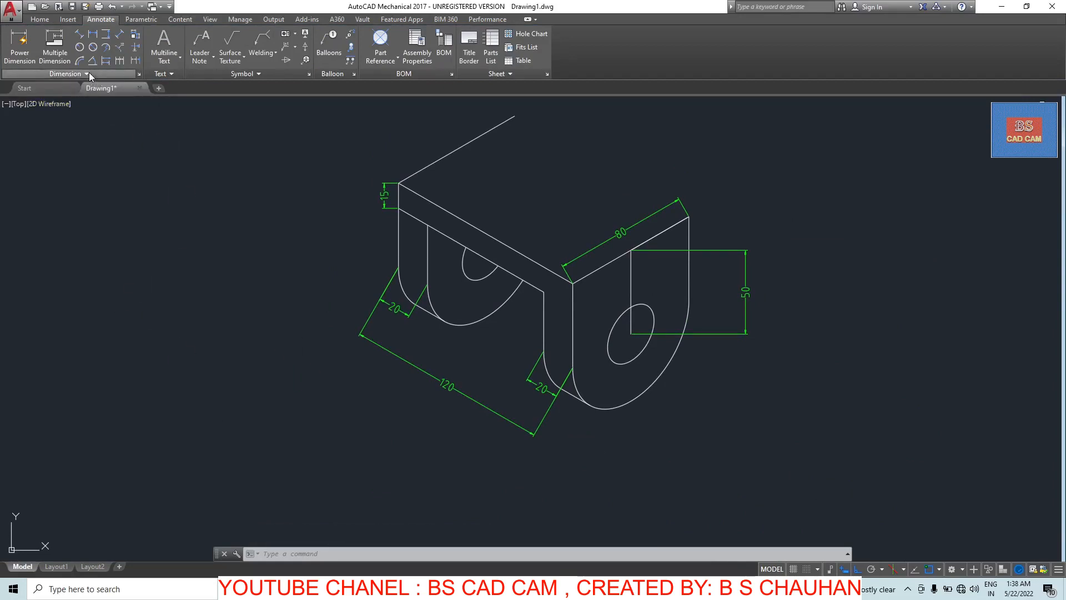
pyautogui.click(89, 76)
pyautogui.click(143, 99)
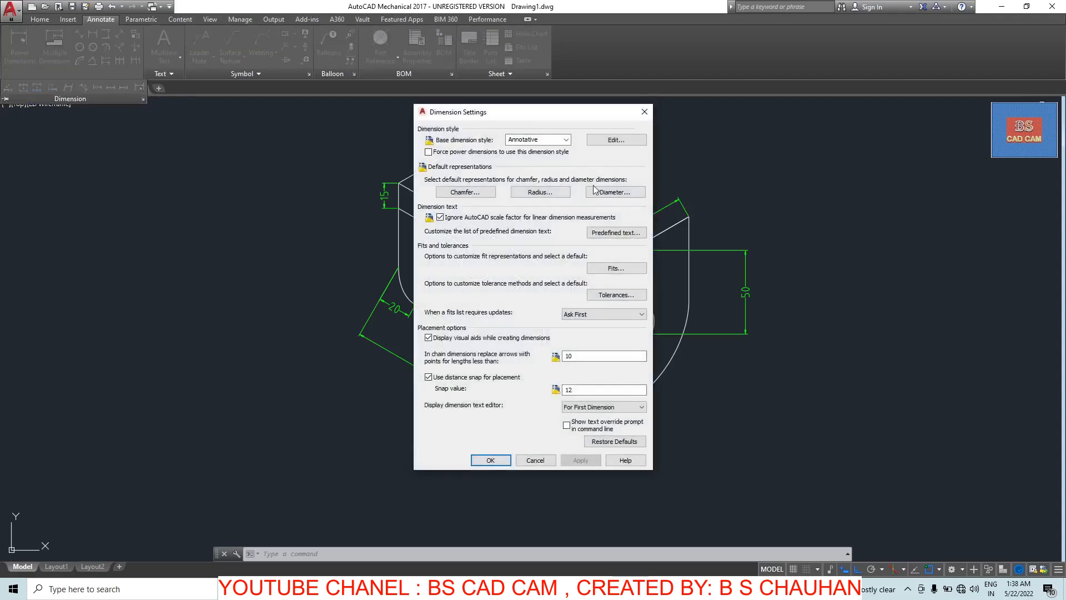
pyautogui.click(644, 113)
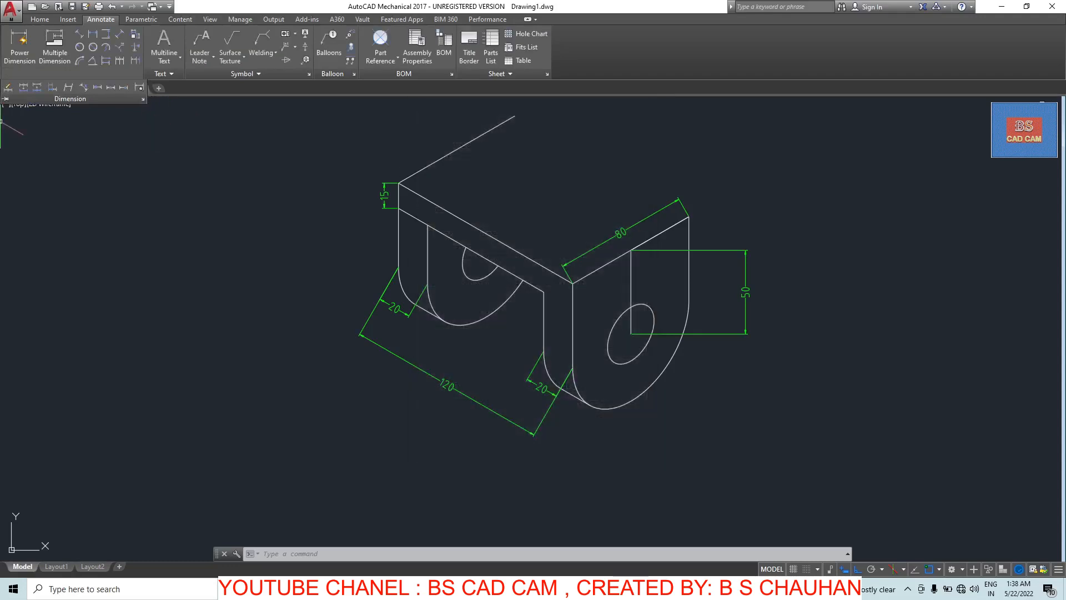
# - Oblique the 120 overall length dimension and both 20 lug thickness dimensions to 90 degrees
pyautogui.click(68, 93)
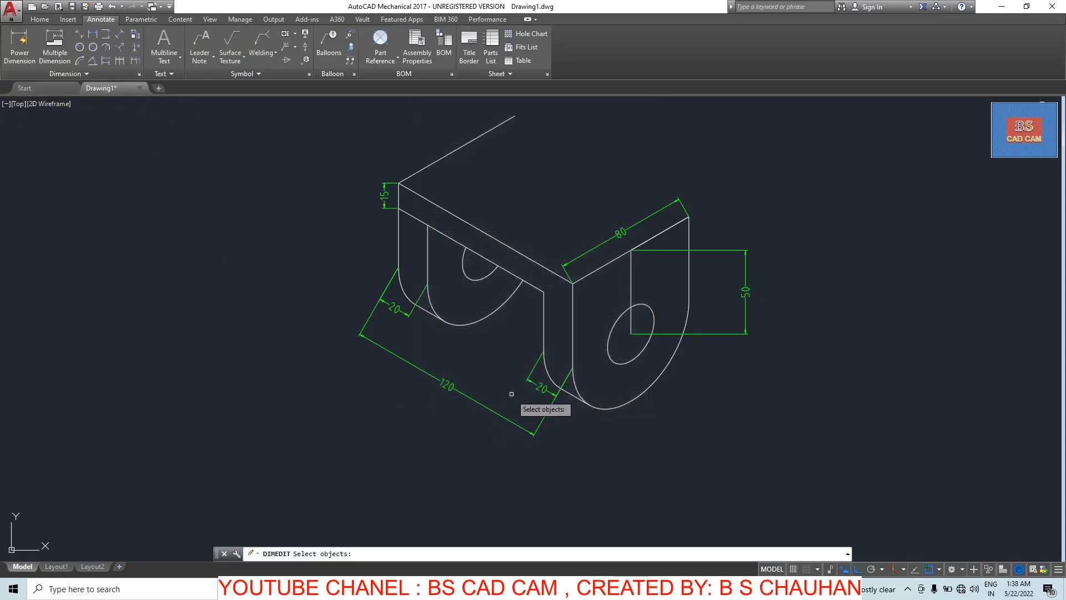
pyautogui.click(446, 390)
pyautogui.click(541, 387)
pyautogui.click(393, 306)
pyautogui.press('Return')
pyautogui.write('90')
pyautogui.press('Return')
# - Shift both lug thickness dimensions straight down by about 11 mm, keeping them above the overall length dimension
pyautogui.scroll(-4, 548, 357)
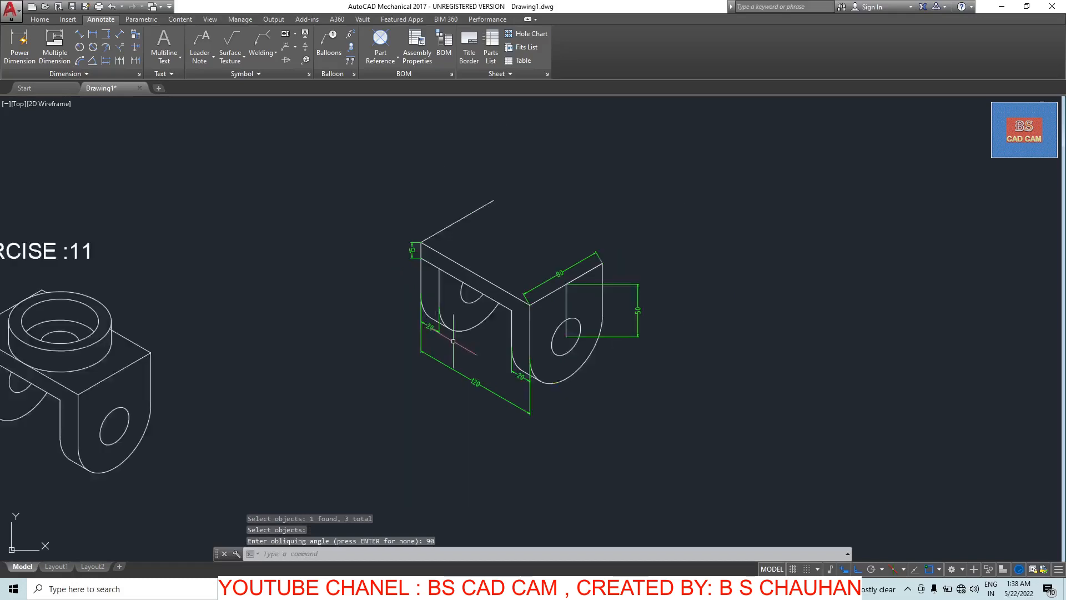
pyautogui.scroll(6, 434, 315)
pyautogui.click(434, 314)
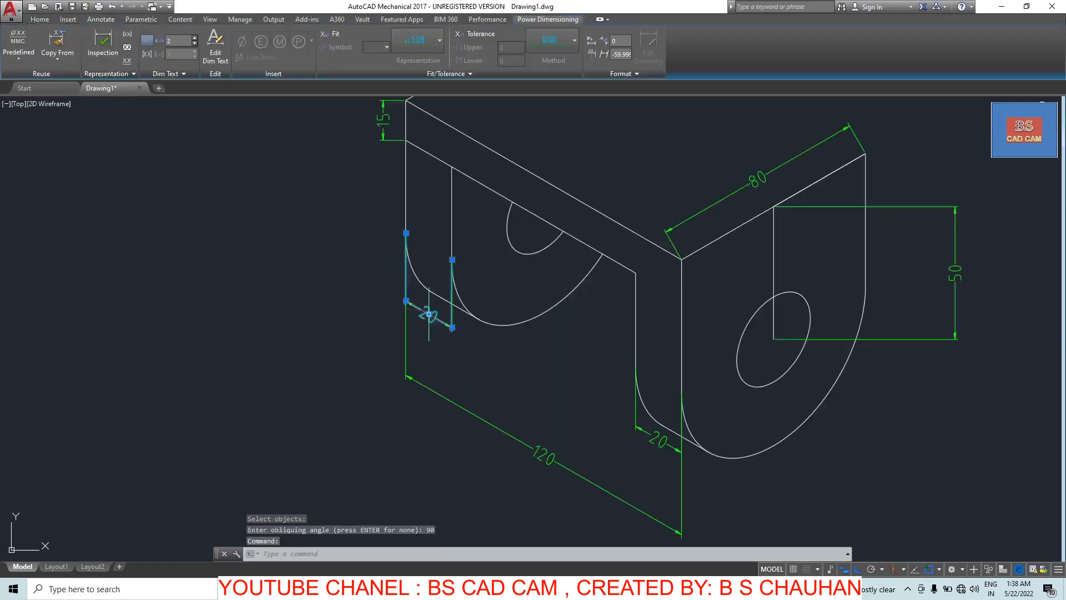
pyautogui.click(429, 314)
pyautogui.click(432, 343)
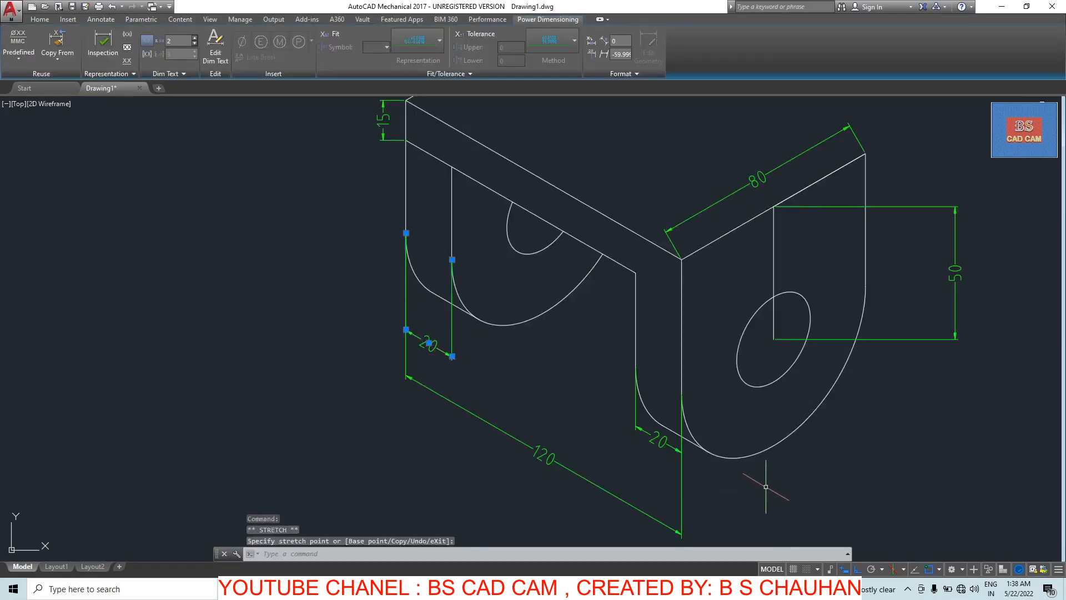
pyautogui.click(663, 438)
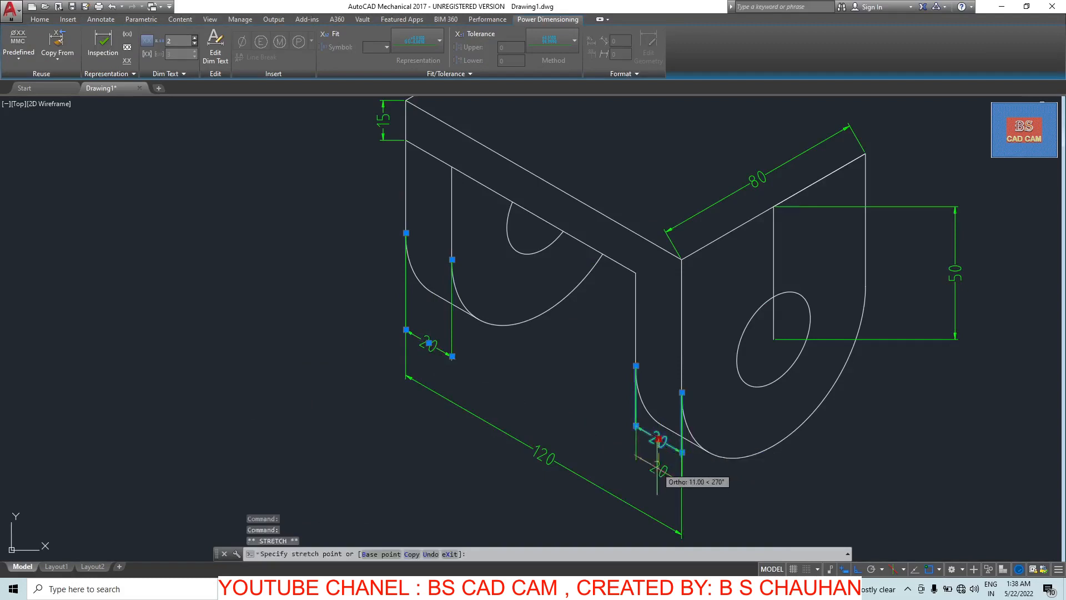
pyautogui.press('Escape')
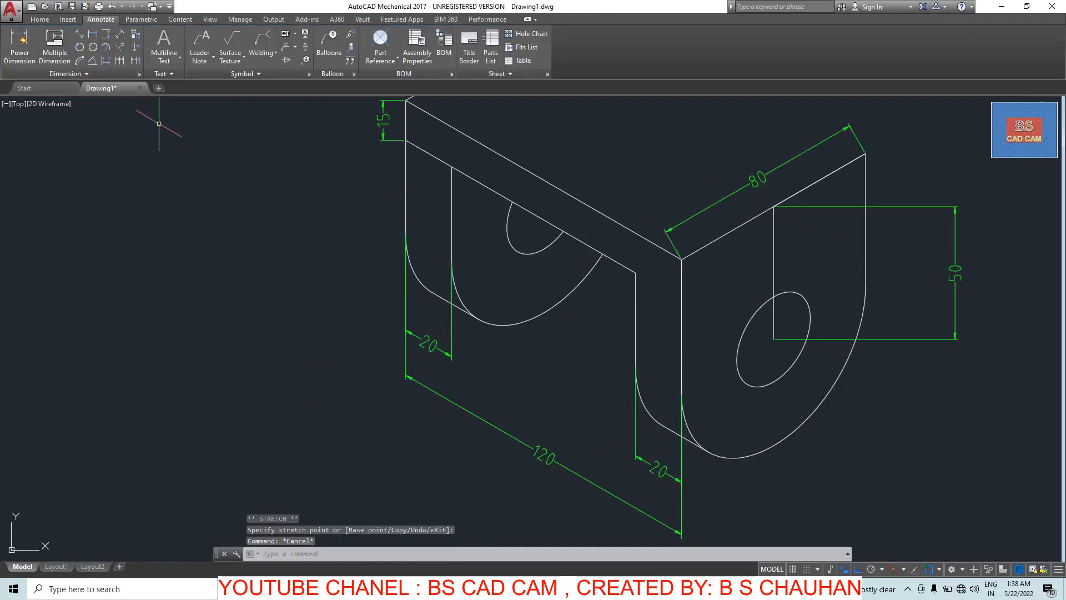
pyautogui.press('Escape')
# - Oblique the 80 width dimension and the 15 plate thickness dimension to 150 degrees
pyautogui.click(95, 74)
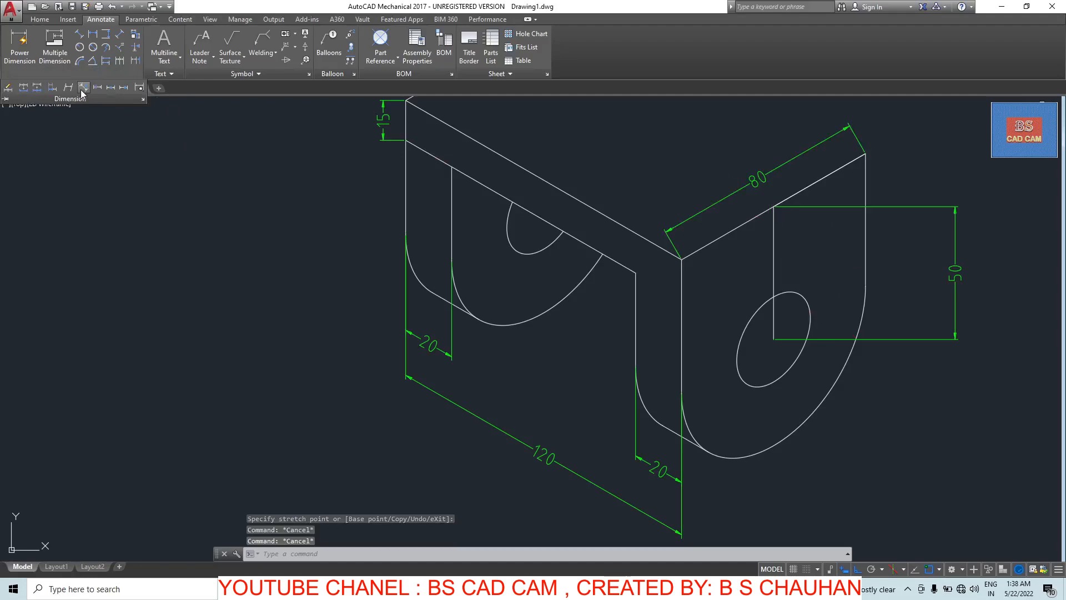
pyautogui.click(73, 88)
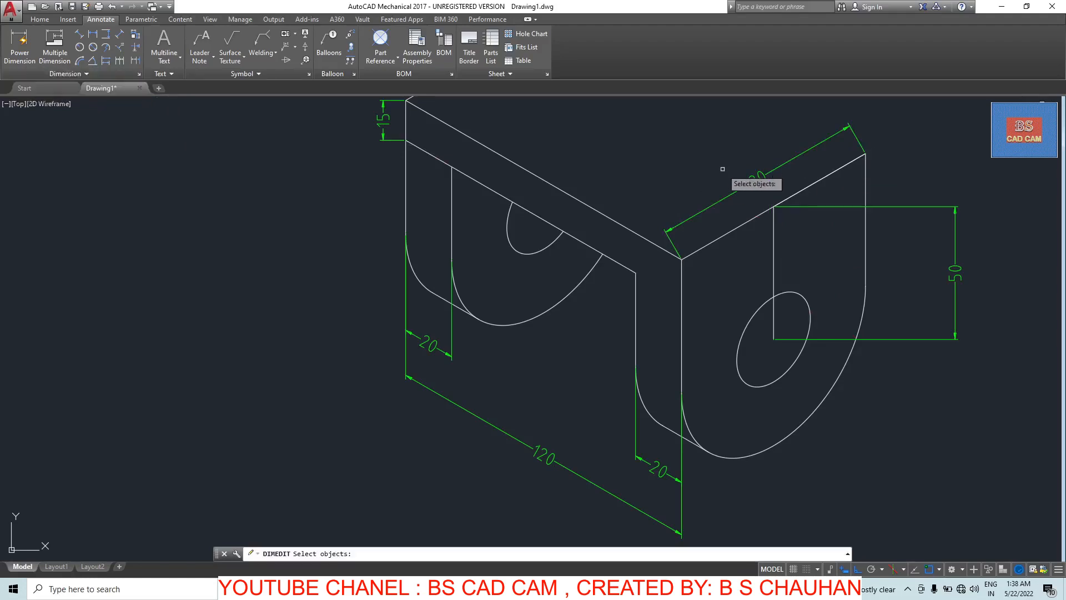
pyautogui.click(728, 194)
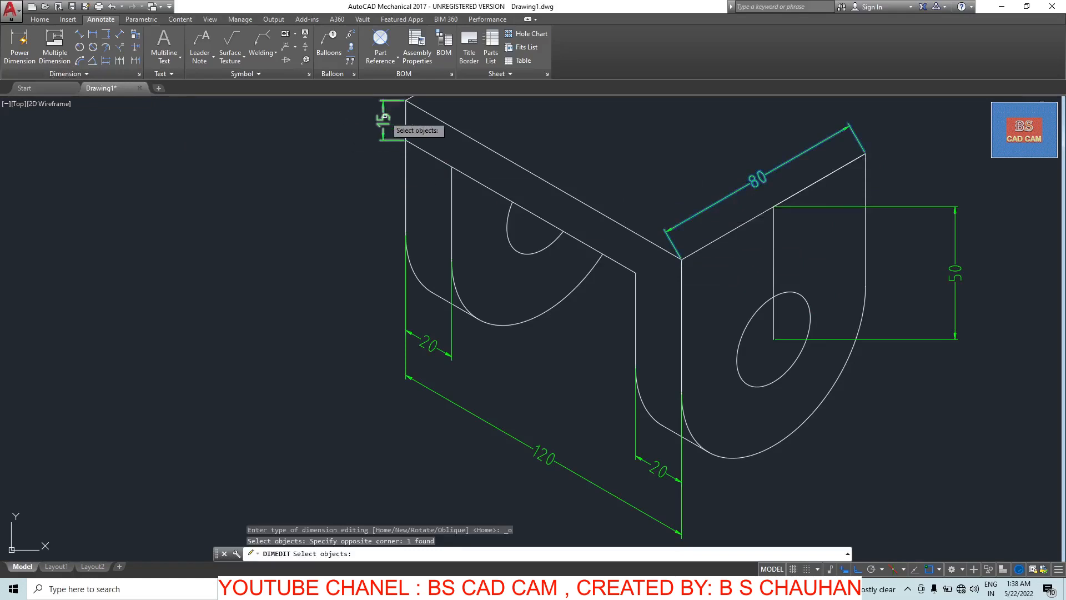
pyautogui.click(384, 118)
pyautogui.press('Return')
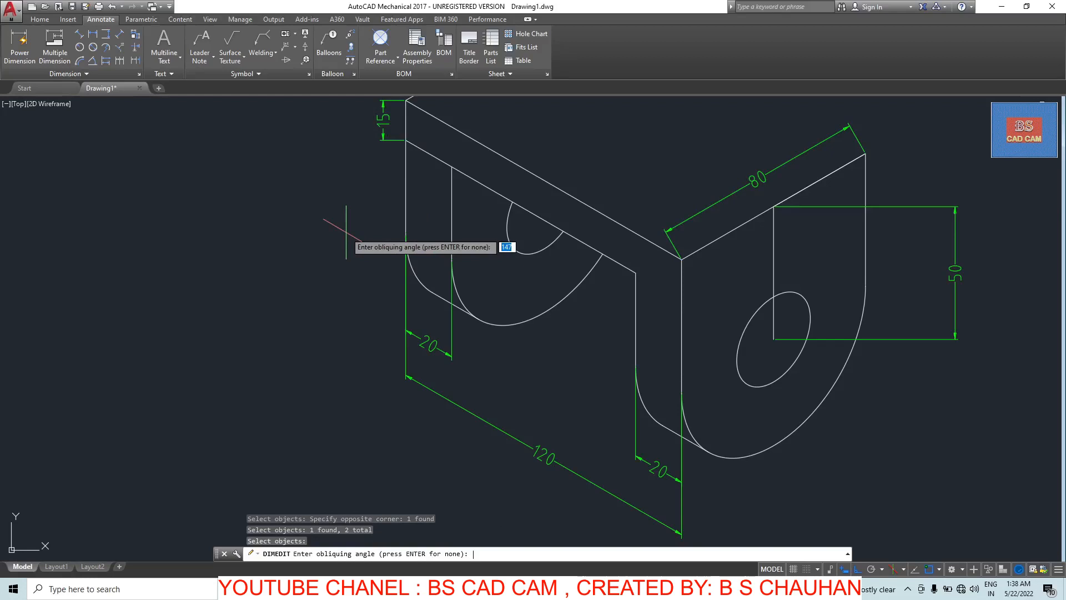
pyautogui.write('150')
pyautogui.press('Return')
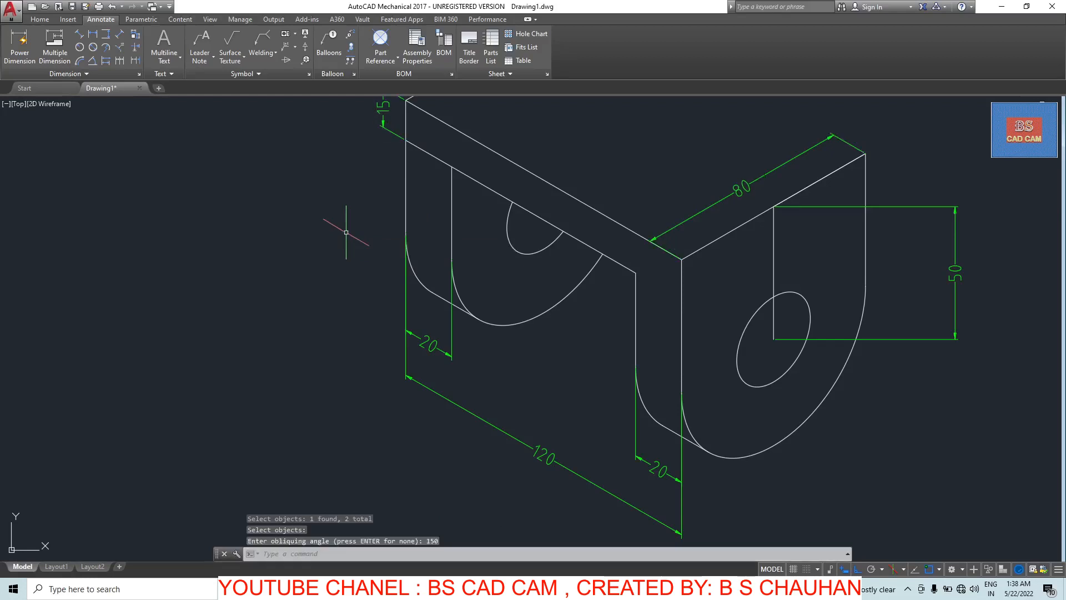
pyautogui.scroll(-3, 693, 279)
pyautogui.scroll(3, 796, 271)
pyautogui.press('Escape')
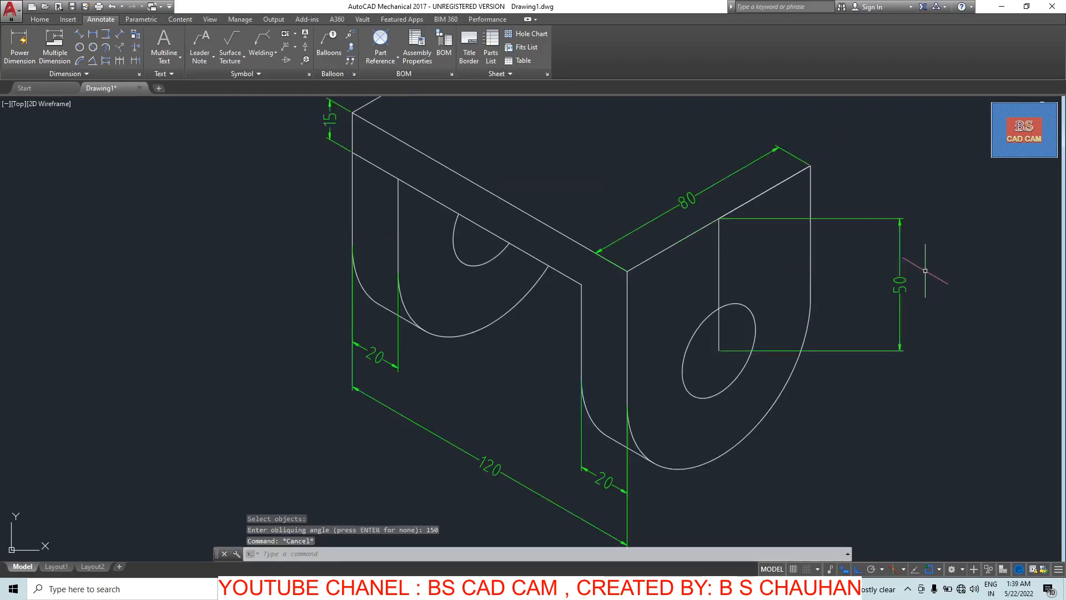
# - Oblique the 50 hole-centre height dimension beside the front lug to 30 degrees
pyautogui.click(82, 73)
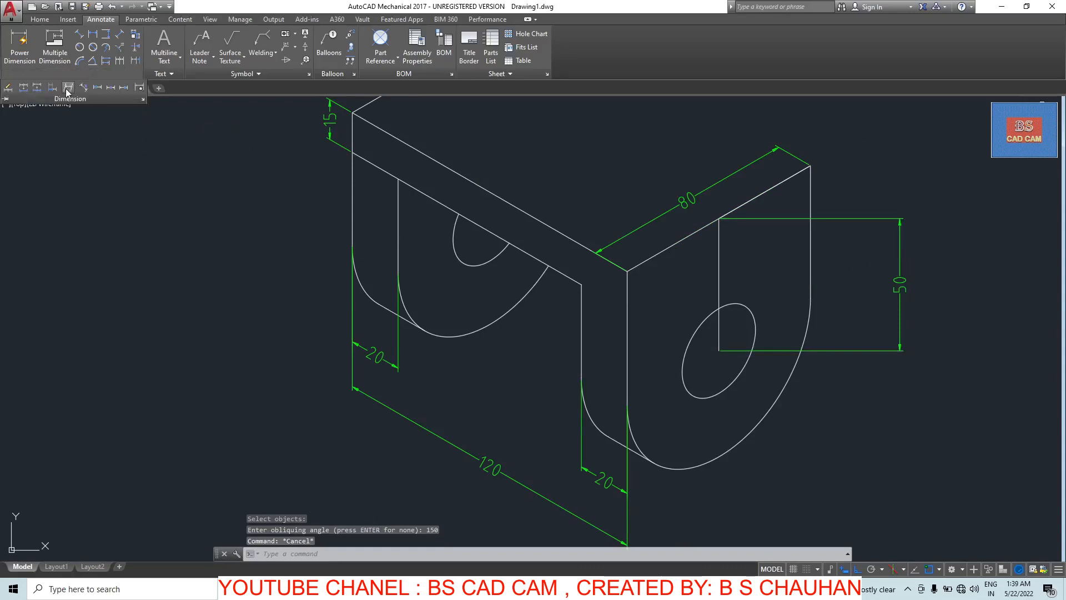
pyautogui.click(67, 89)
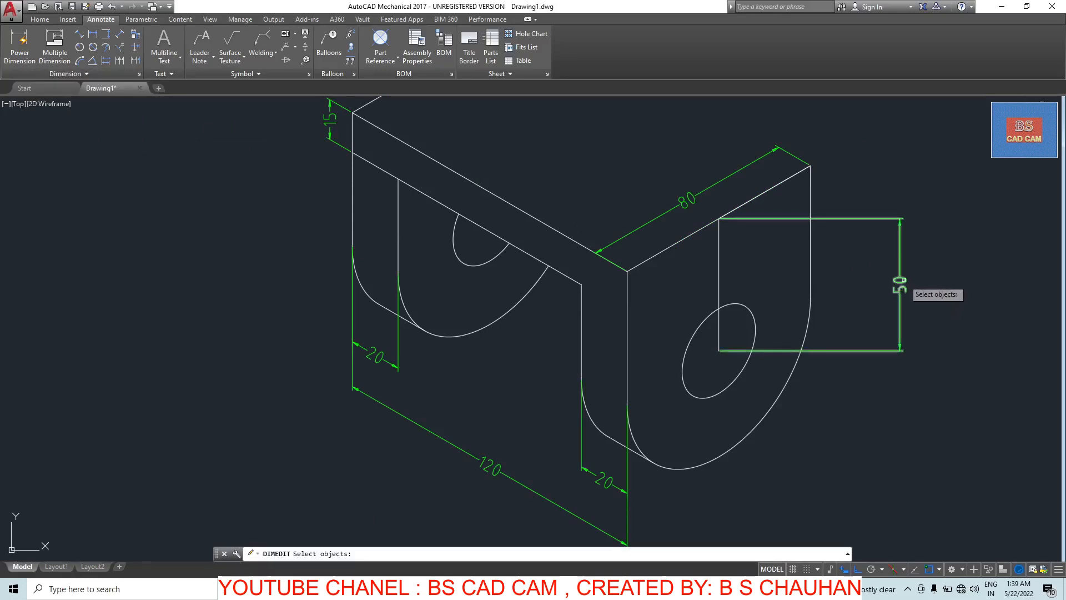
pyautogui.click(899, 258)
pyautogui.press('Return')
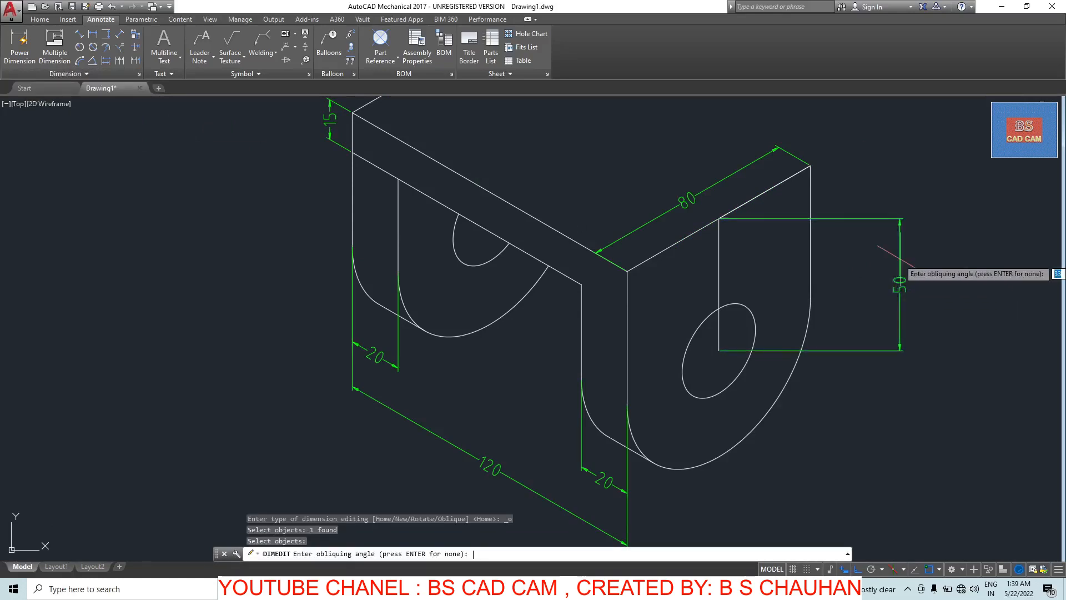
pyautogui.press('Return')
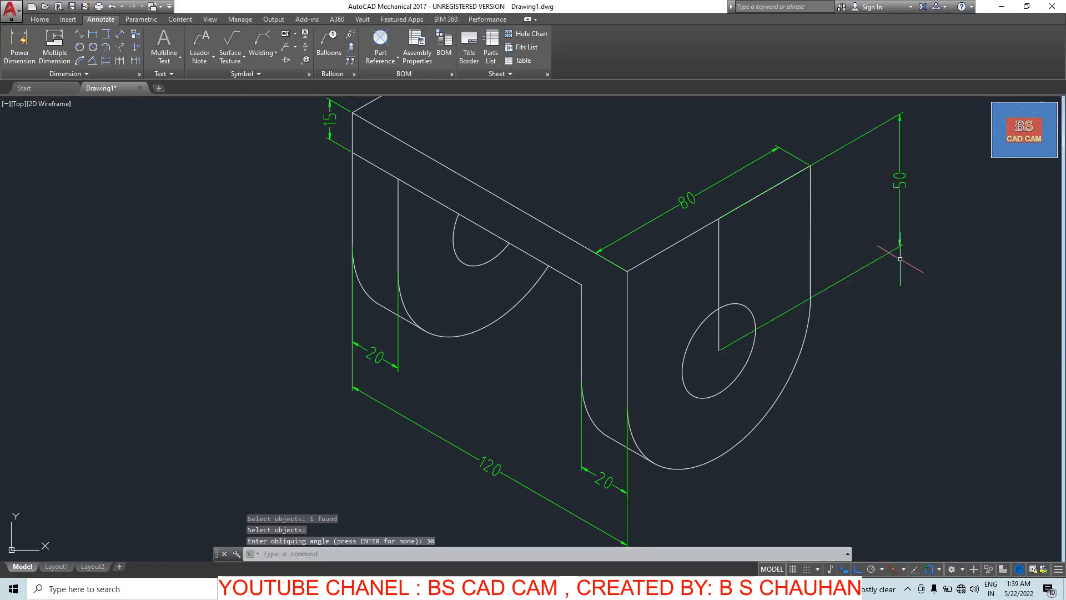
pyautogui.press('Escape')
# - Set the linetype of the vertical line running down to the front hole's centre to ACISOTGB
pyautogui.click(719, 278)
pyautogui.rightClick(719, 268)
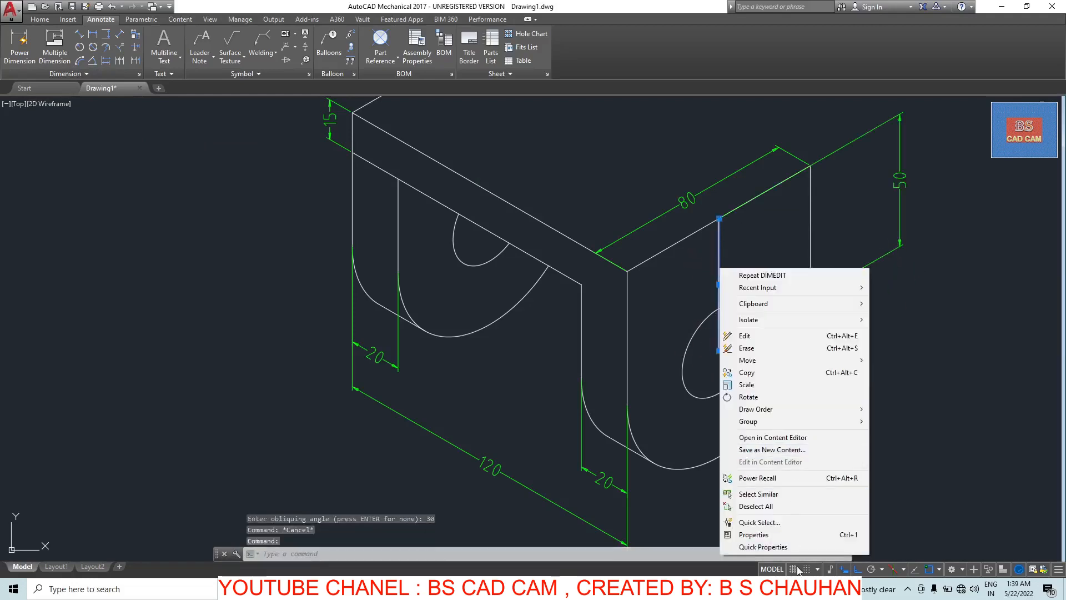
pyautogui.click(784, 547)
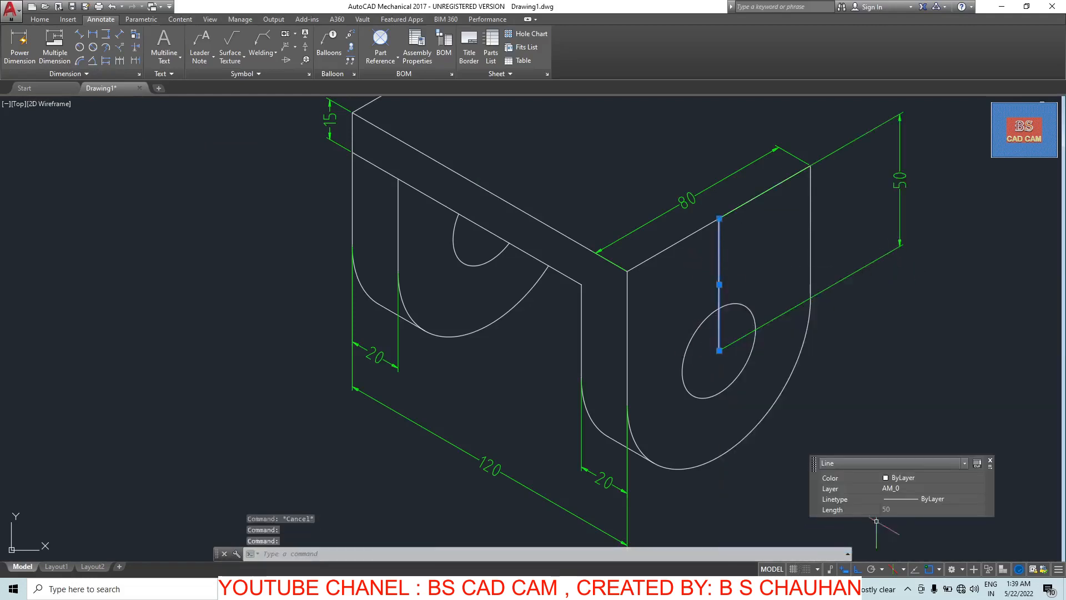
pyautogui.click(973, 495)
pyautogui.click(978, 497)
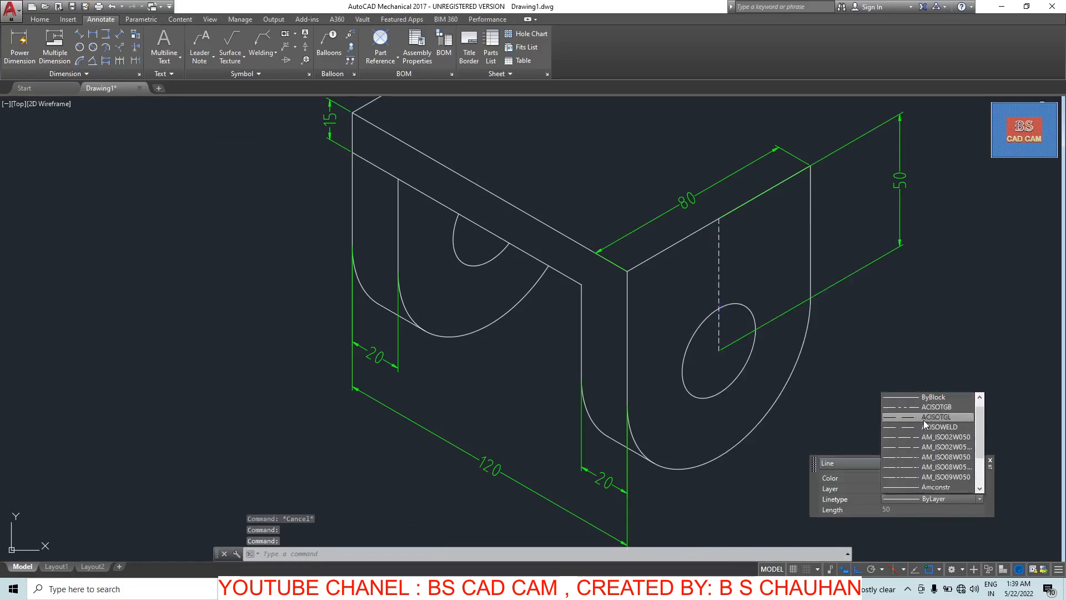
pyautogui.click(924, 407)
# - Set the color of the front lug's vertical centre line to Yellow and deselect it
pyautogui.click(891, 480)
pyautogui.click(888, 481)
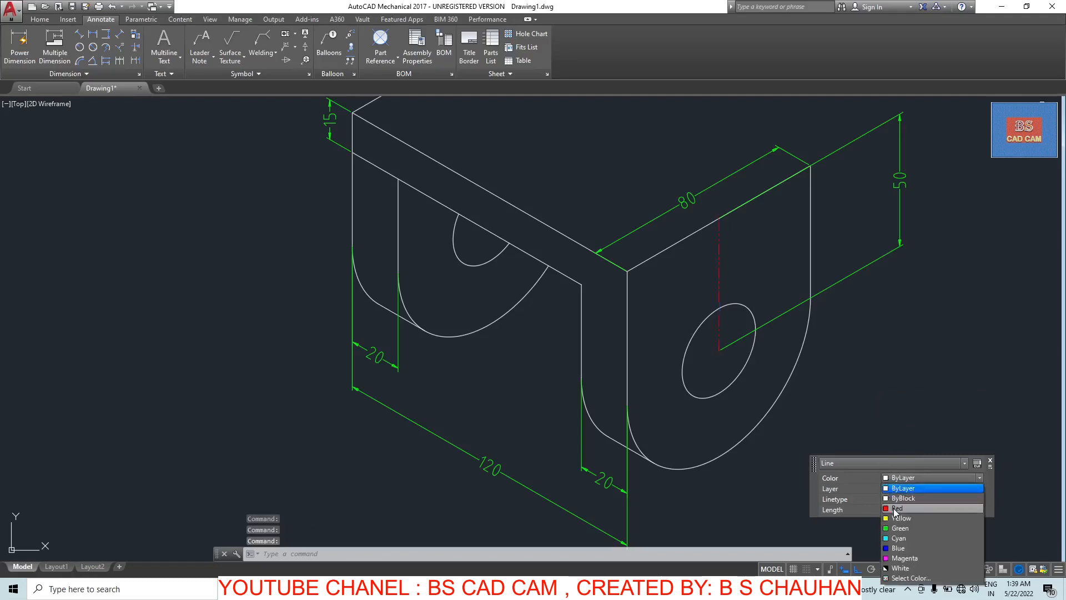
pyautogui.click(887, 511)
pyautogui.click(886, 354)
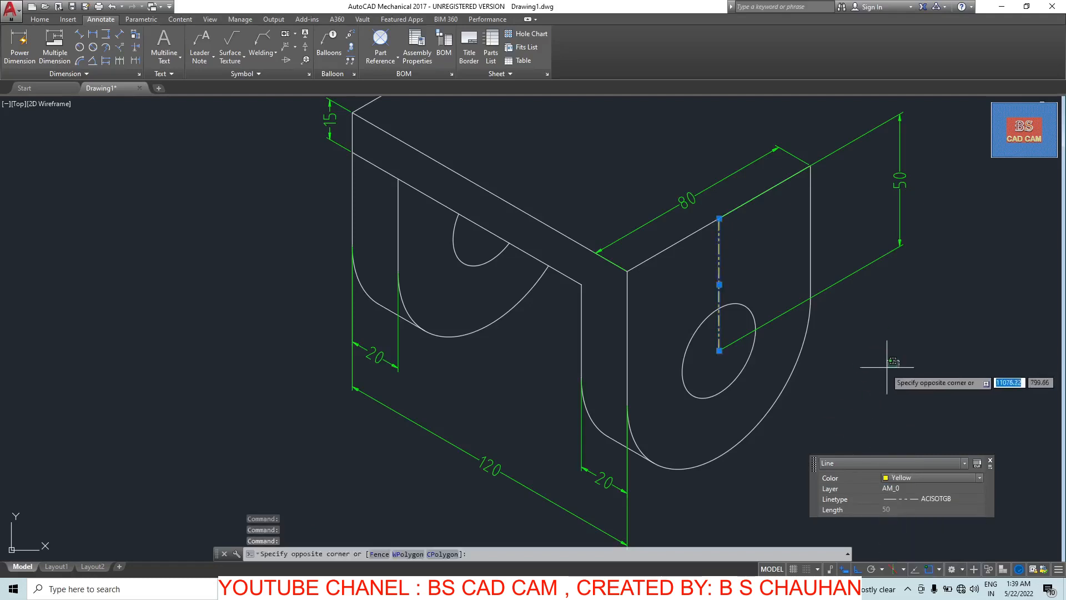
pyautogui.press('Escape')
pyautogui.press('Escape')
pyautogui.press('Escape')
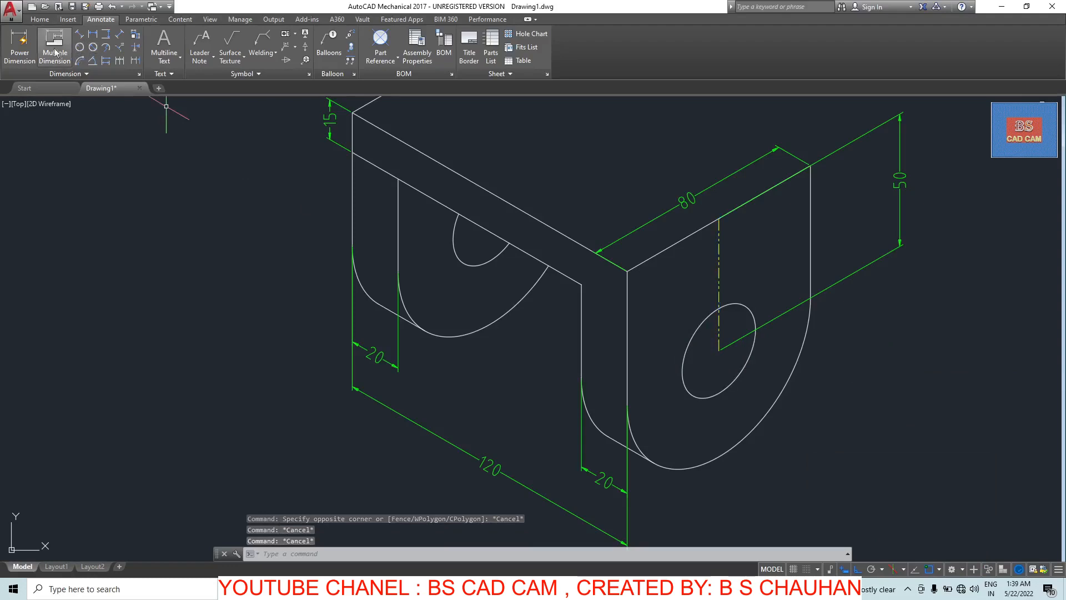
# - Try to draw a sloping centre line across the front lug's hole from one side of the ellipse to the other
pyautogui.write('l')
pyautogui.press('Return')
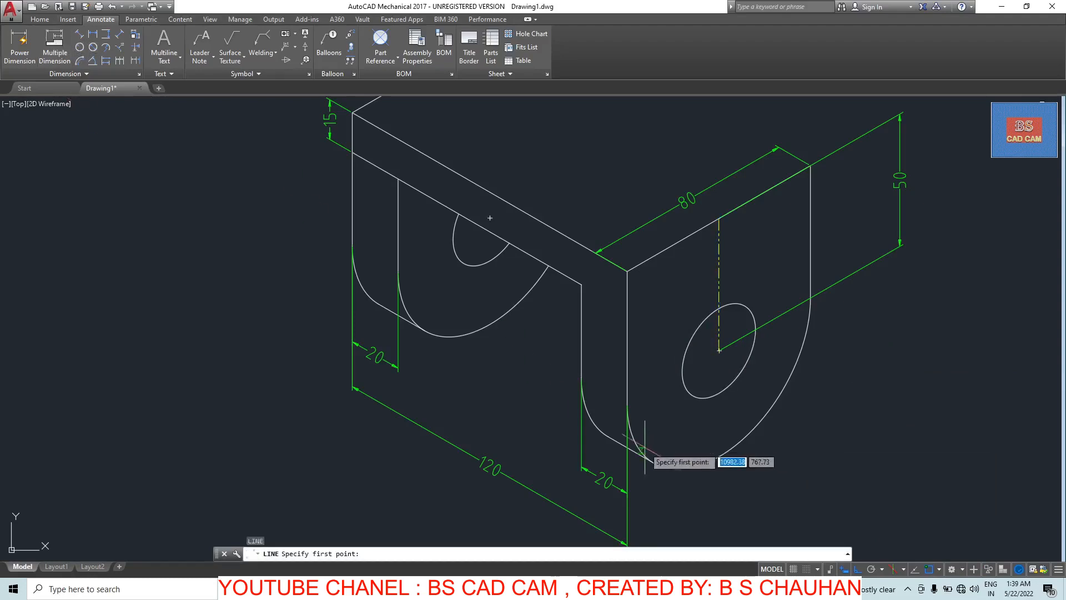
pyautogui.click(682, 375)
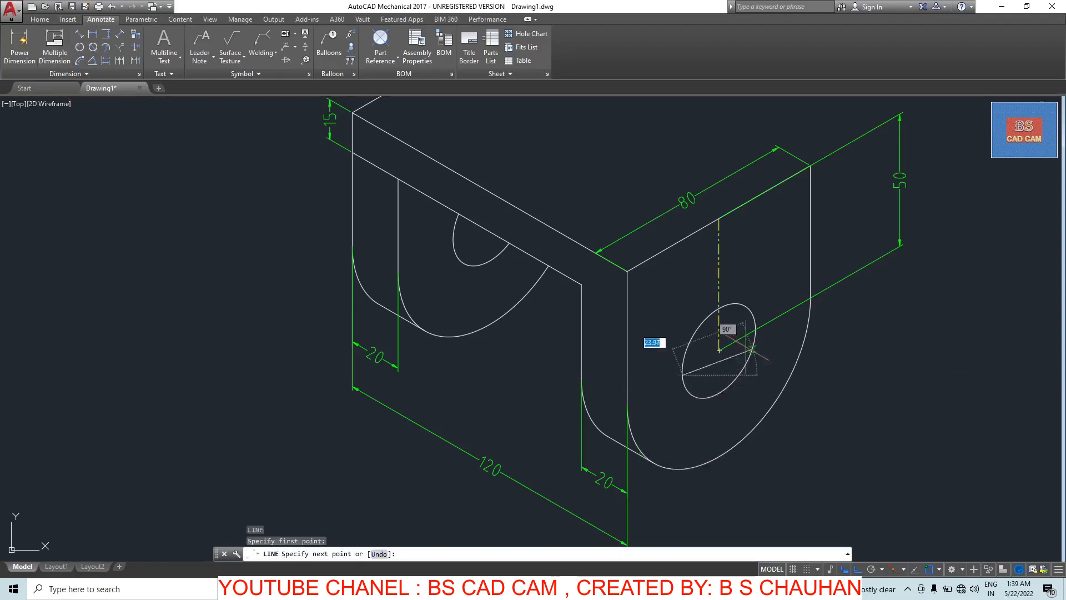
pyautogui.scroll(6, 757, 329)
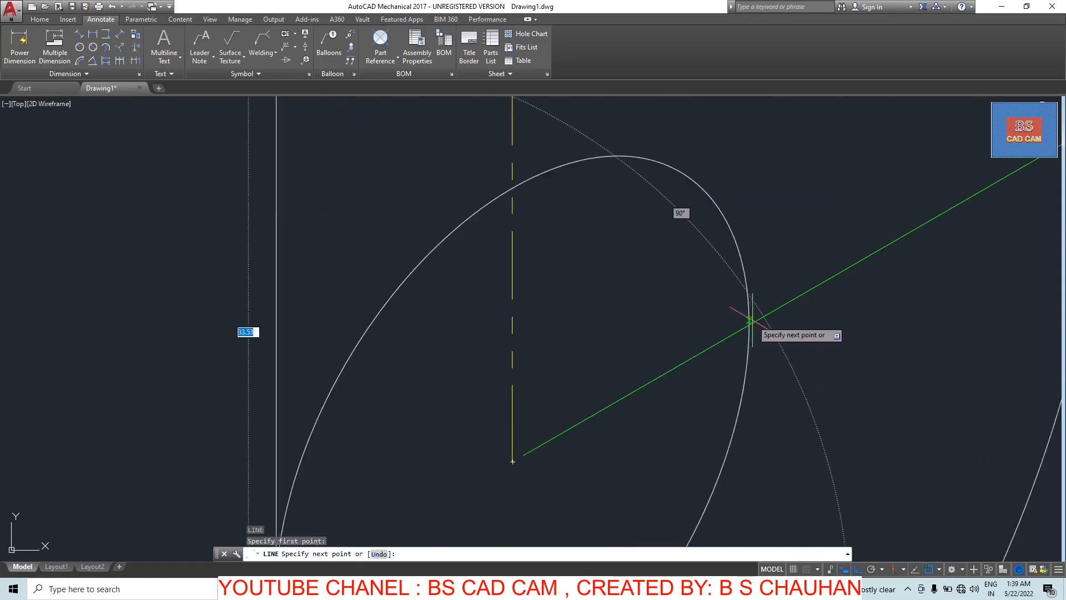
pyautogui.scroll(3, 750, 311)
pyautogui.scroll(-3, 738, 319)
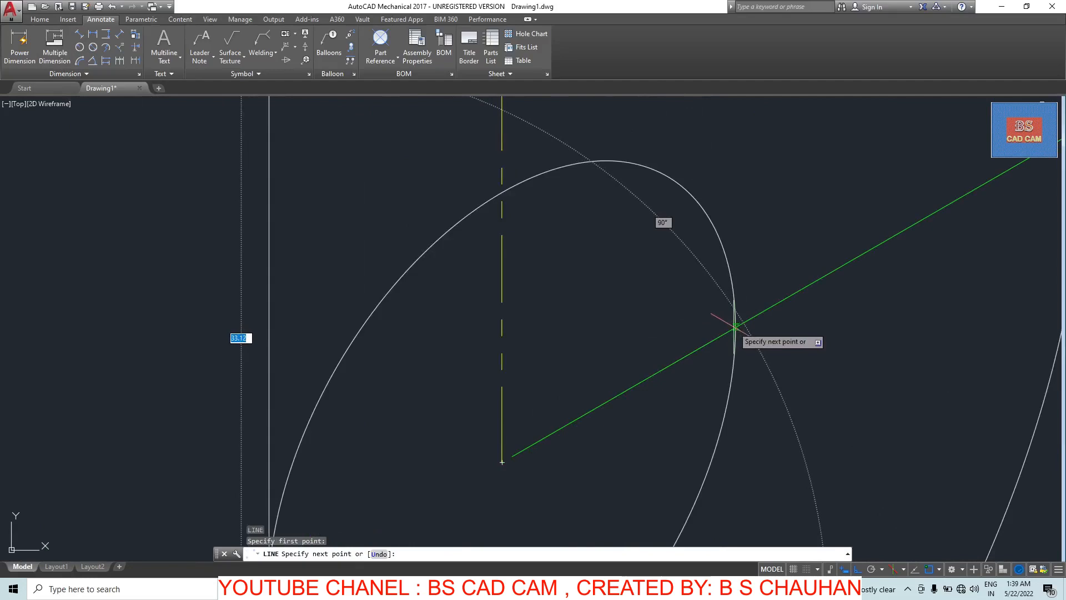
pyautogui.click(715, 337)
pyautogui.press('Escape')
pyautogui.press('Escape')
# - Erase the sloping line drawn across the front lug's hole
pyautogui.scroll(-4, 565, 326)
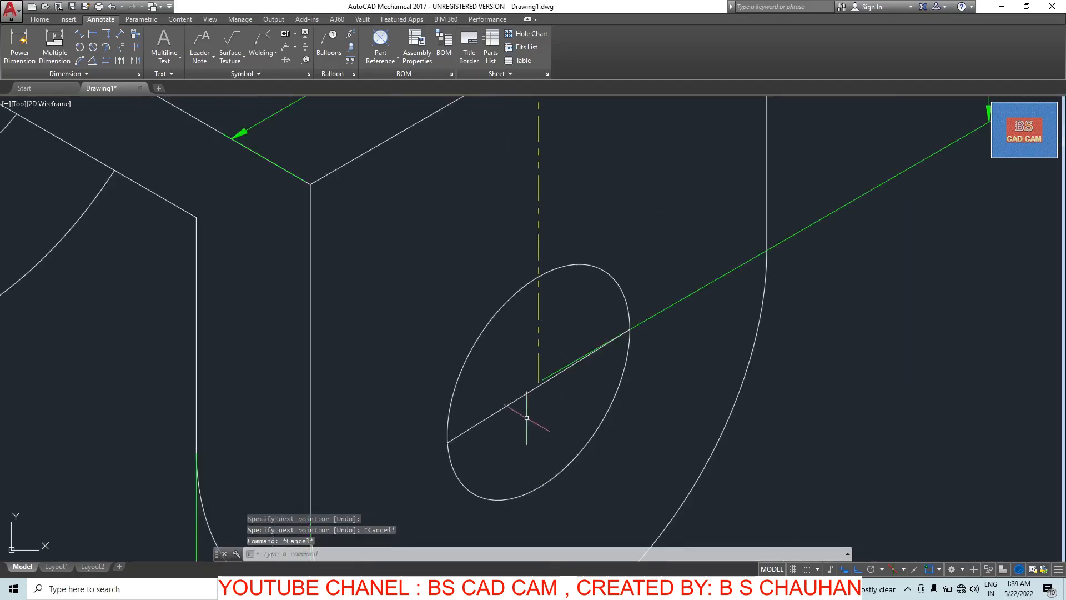
pyautogui.moveTo(528, 424); pyautogui.dragTo(491, 397)
pyautogui.press('Delete')
pyautogui.scroll(-3, 500, 383)
pyautogui.press('Escape')
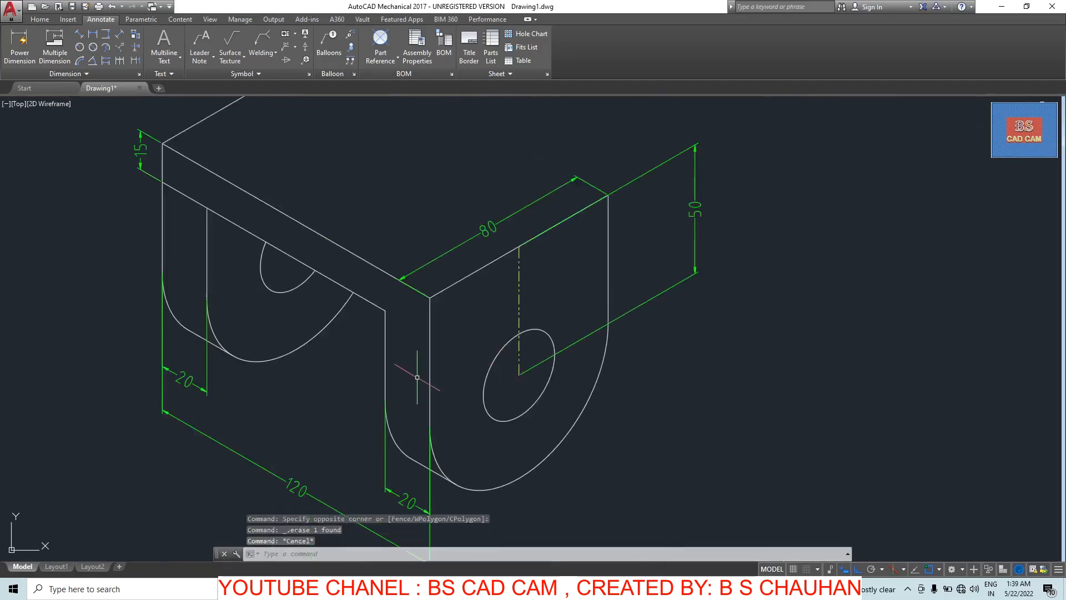
# - Draw a line through the front hole's centre joining the lower ends of the front lug face's two vertical edges
pyautogui.write('l')
pyautogui.press('Return')
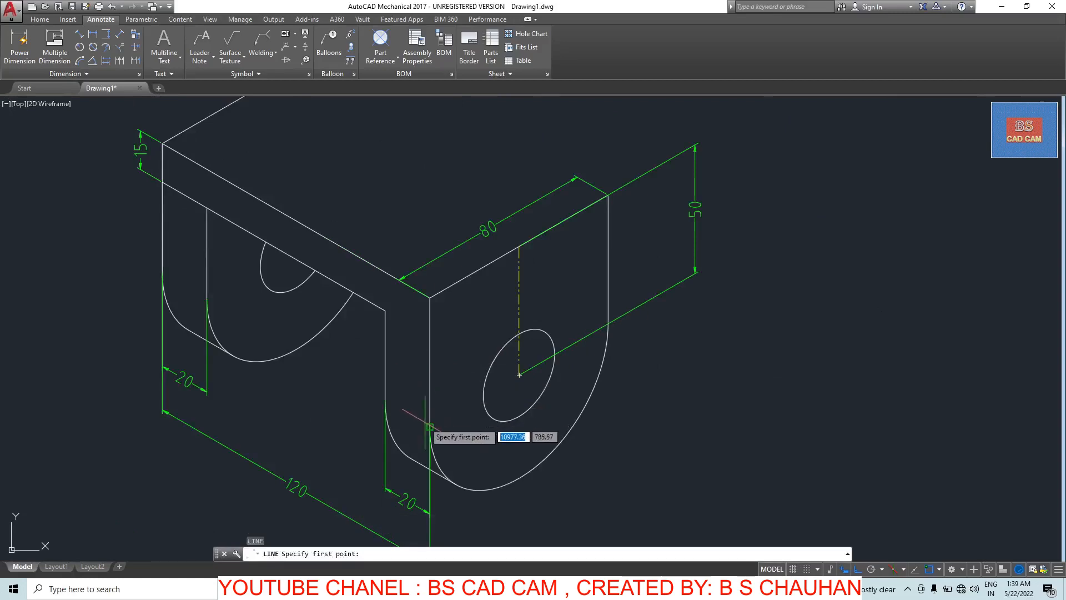
pyautogui.click(430, 427)
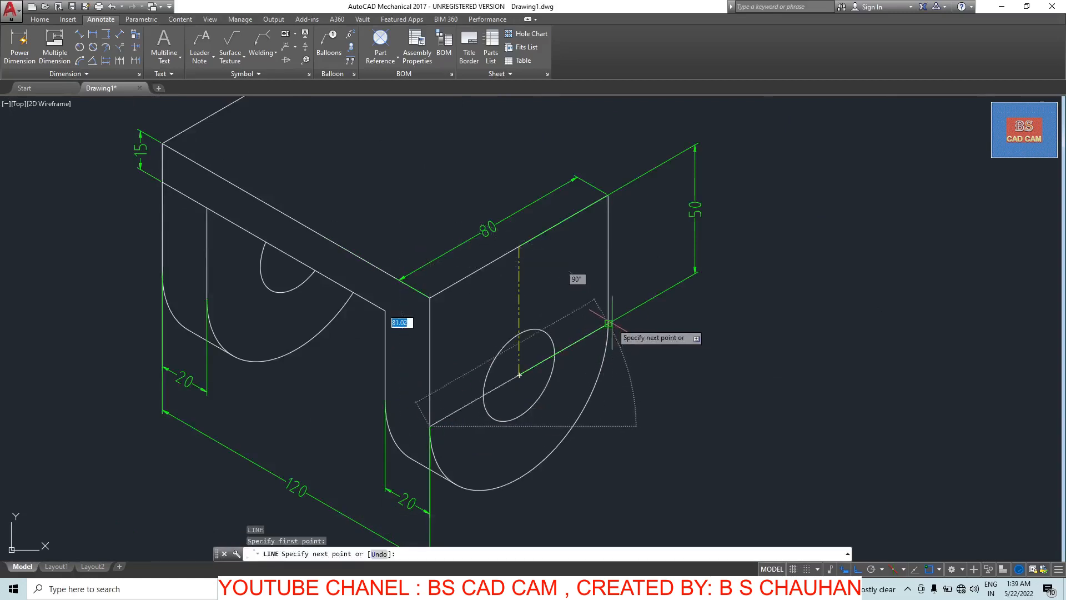
pyautogui.click(609, 323)
pyautogui.press('Escape')
pyautogui.press('Escape')
# - Set the linetype of the sloping line through the front lug's hole to ACISOTGB
pyautogui.click(457, 411)
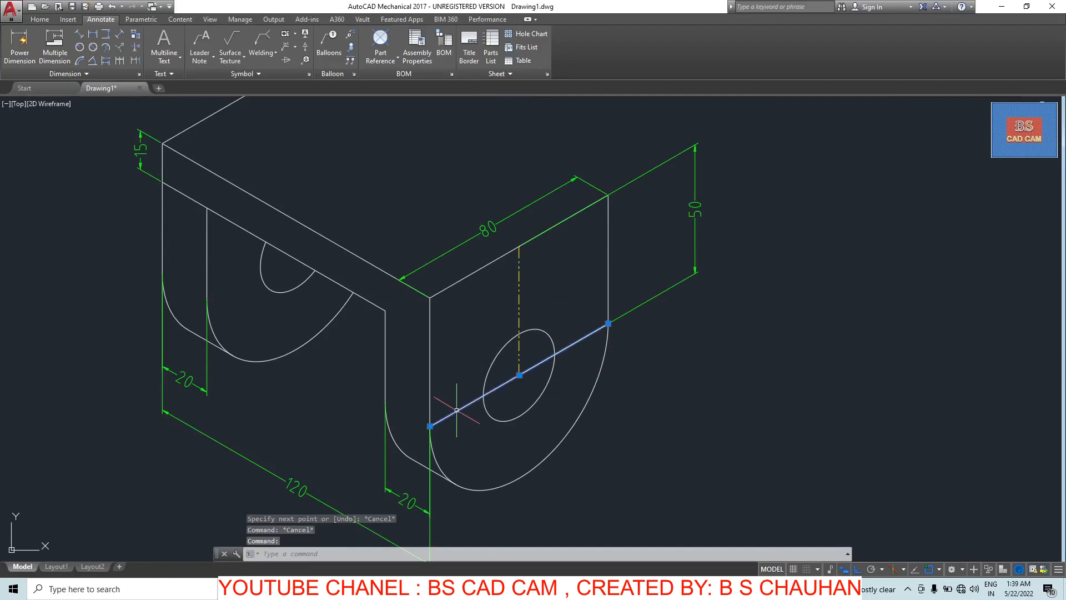
pyautogui.rightClick(456, 411)
pyautogui.click(517, 402)
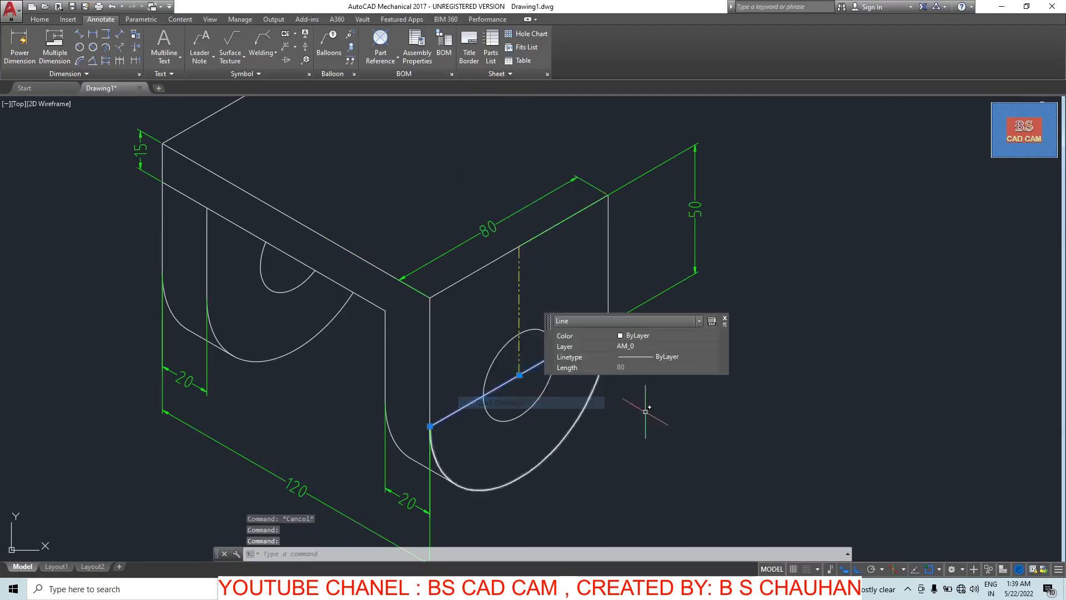
pyautogui.click(686, 359)
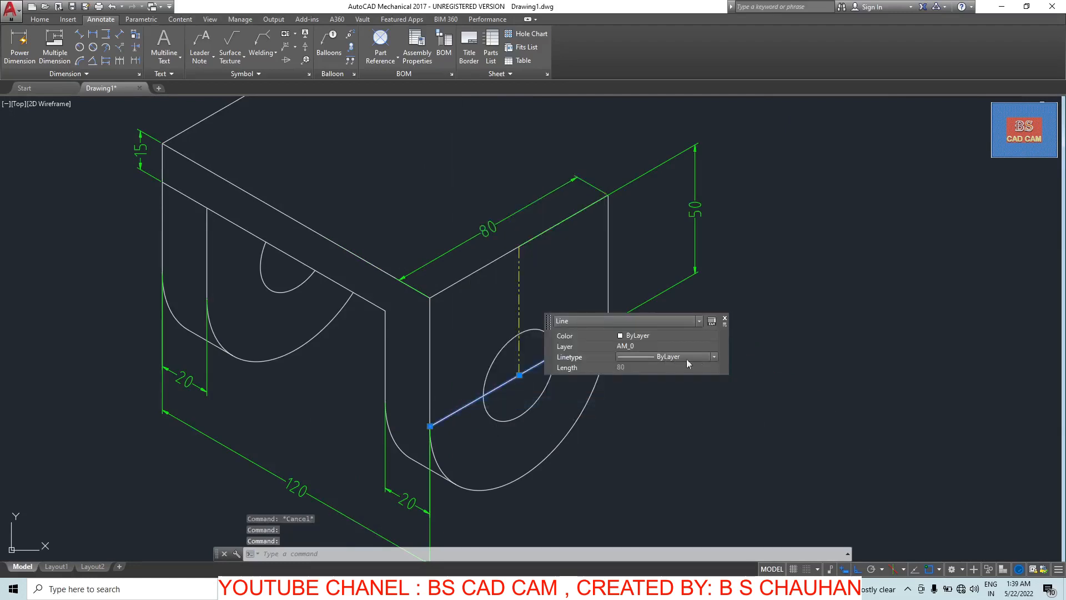
pyautogui.click(714, 355)
pyautogui.click(659, 381)
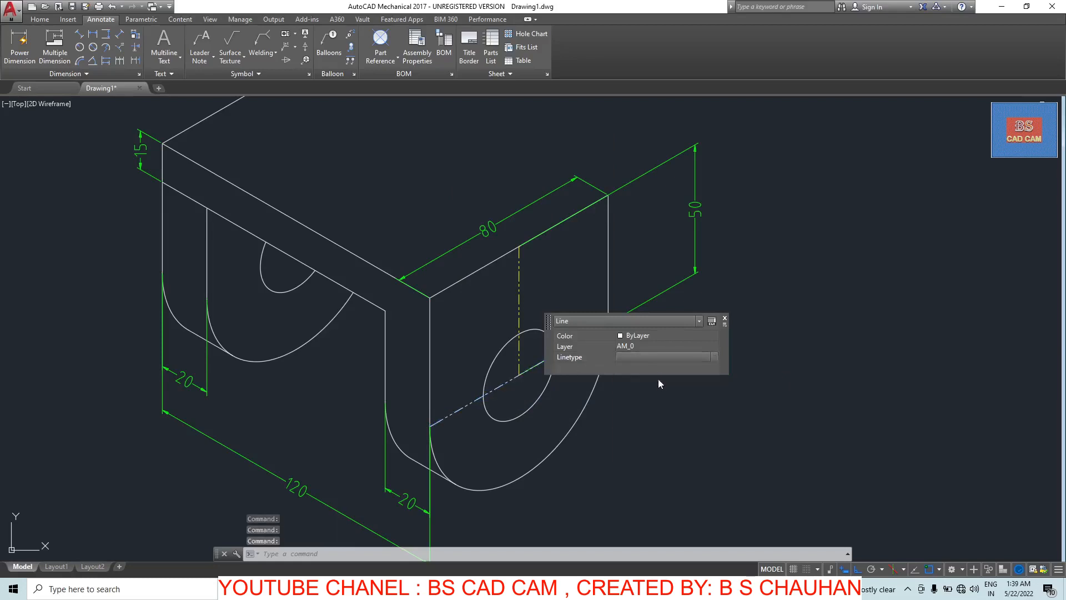
# - Set the color of the sloping centre line through the front lug's hole to Yellow and deselect it
pyautogui.click(638, 336)
pyautogui.click(630, 336)
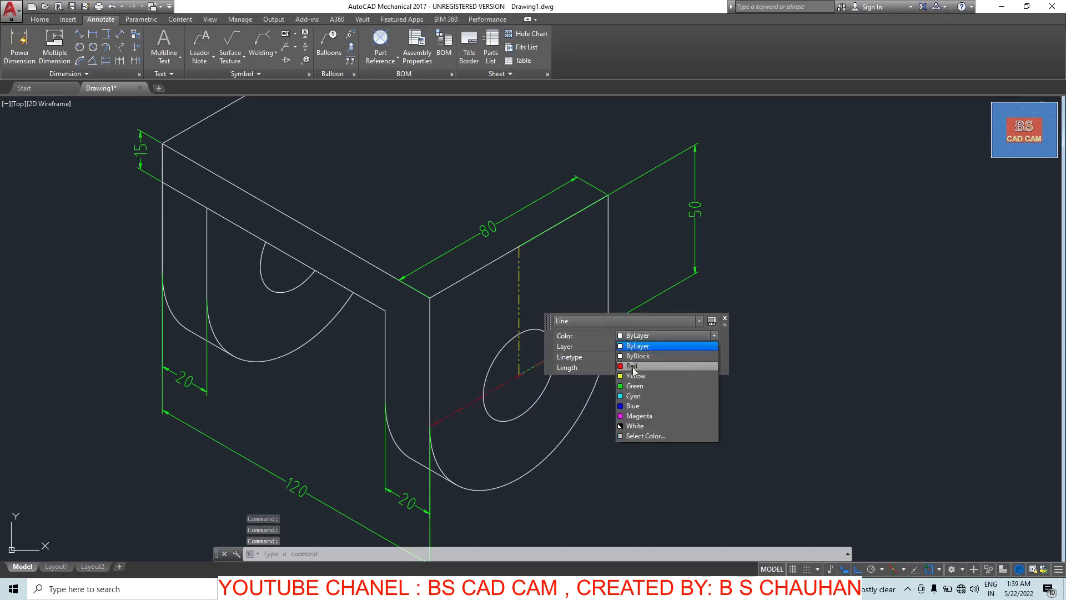
pyautogui.click(635, 376)
pyautogui.click(685, 402)
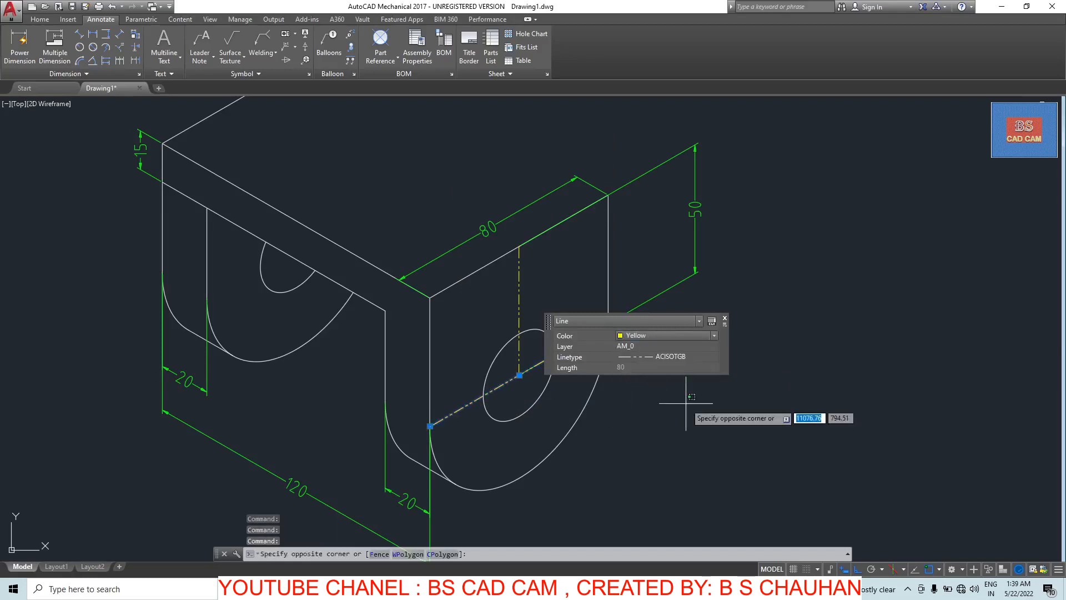
pyautogui.press('Escape')
pyautogui.press('Escape')
# - Draw a line along the plate's top face joining the midpoints of its two 80 mm end edges
pyautogui.scroll(-4, 642, 415)
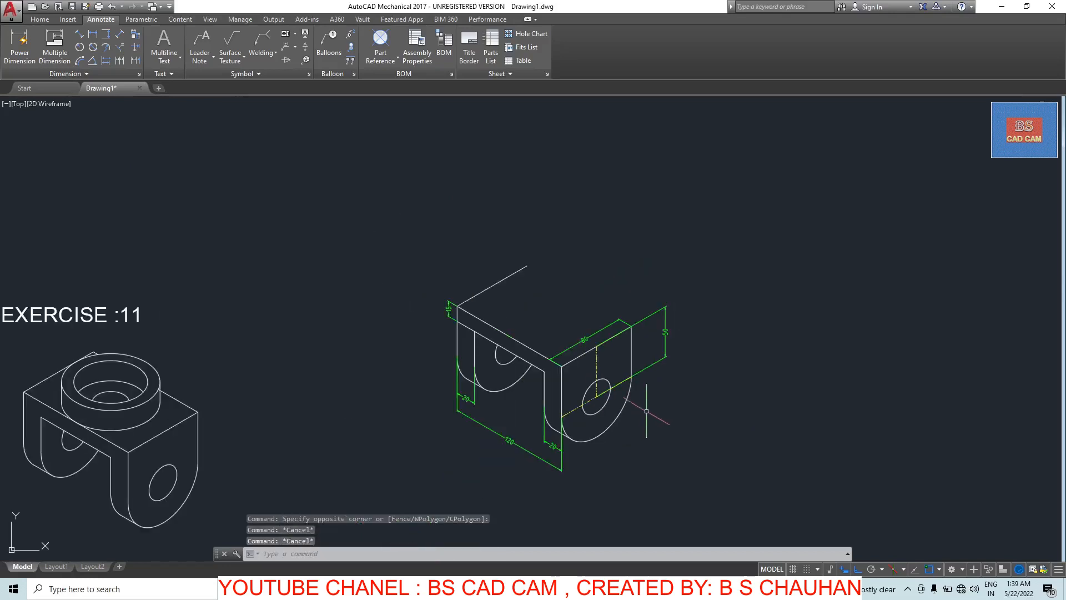
pyautogui.scroll(4, 608, 337)
pyautogui.scroll(-4, 500, 364)
pyautogui.moveTo(289, 391); pyautogui.dragTo(387, 344, button='middle')
pyautogui.scroll(4, 618, 280)
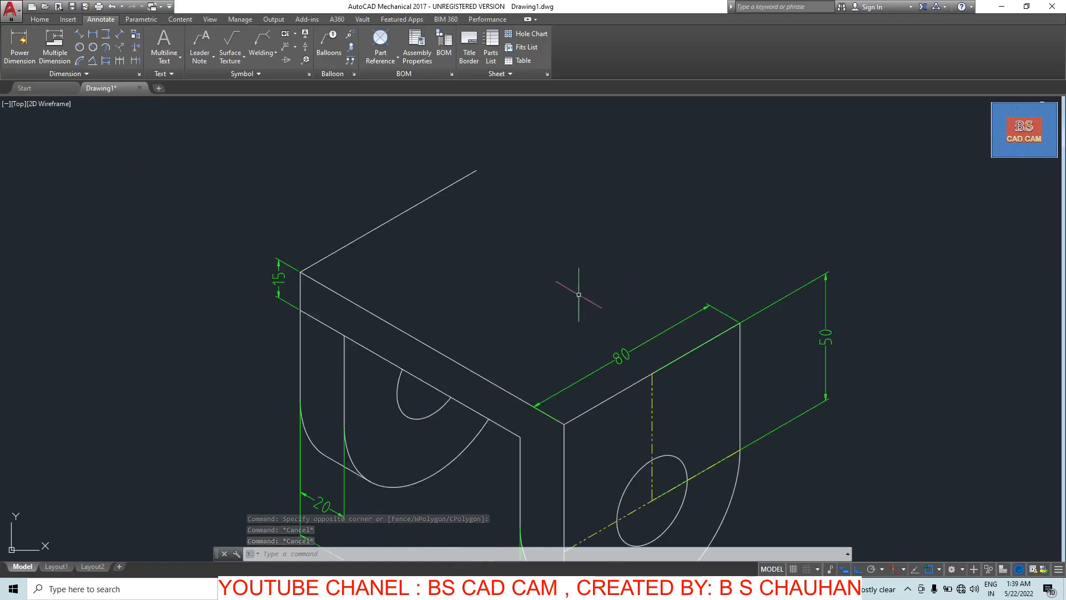
pyautogui.write('l')
pyautogui.press('Return')
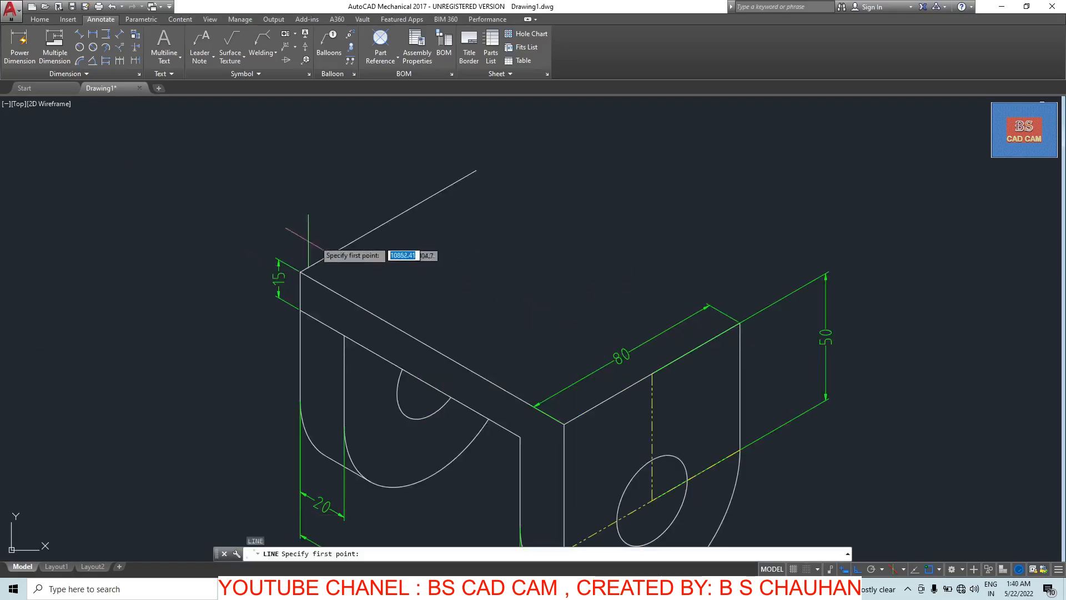
pyautogui.click(387, 221)
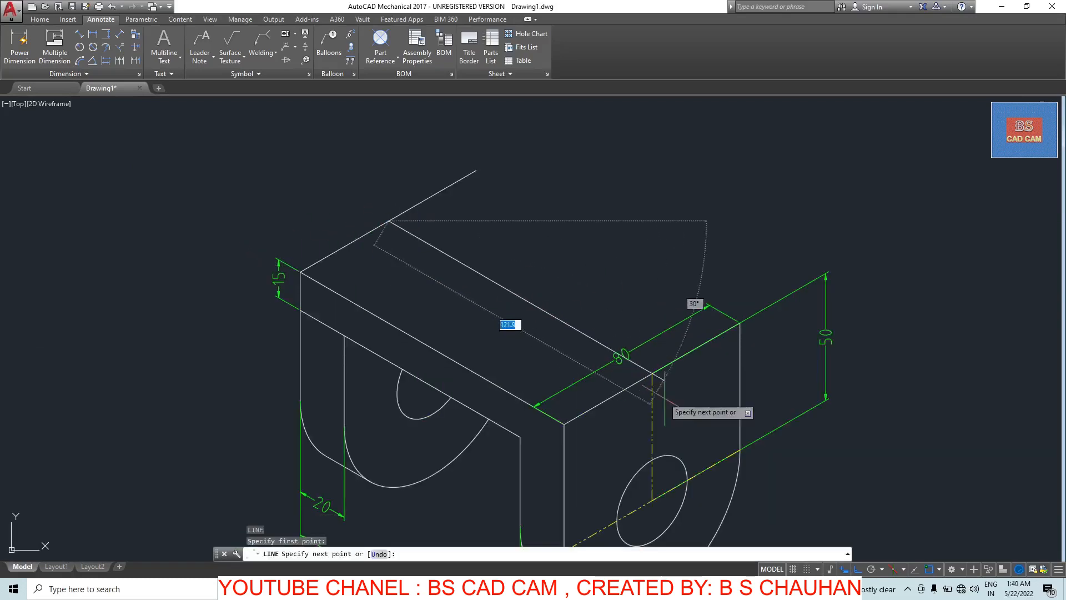
pyautogui.press('Escape')
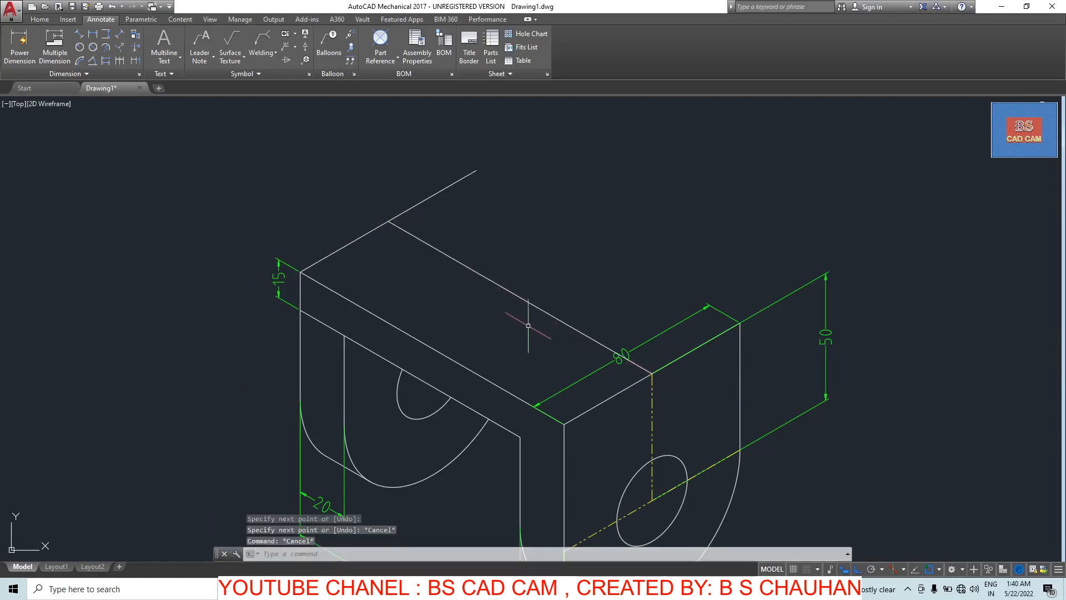
# - Draw an isocircle of radius 40 on the top isoplane, centred on the midpoint of the plate's lengthwise middle line
pyautogui.press('Return')
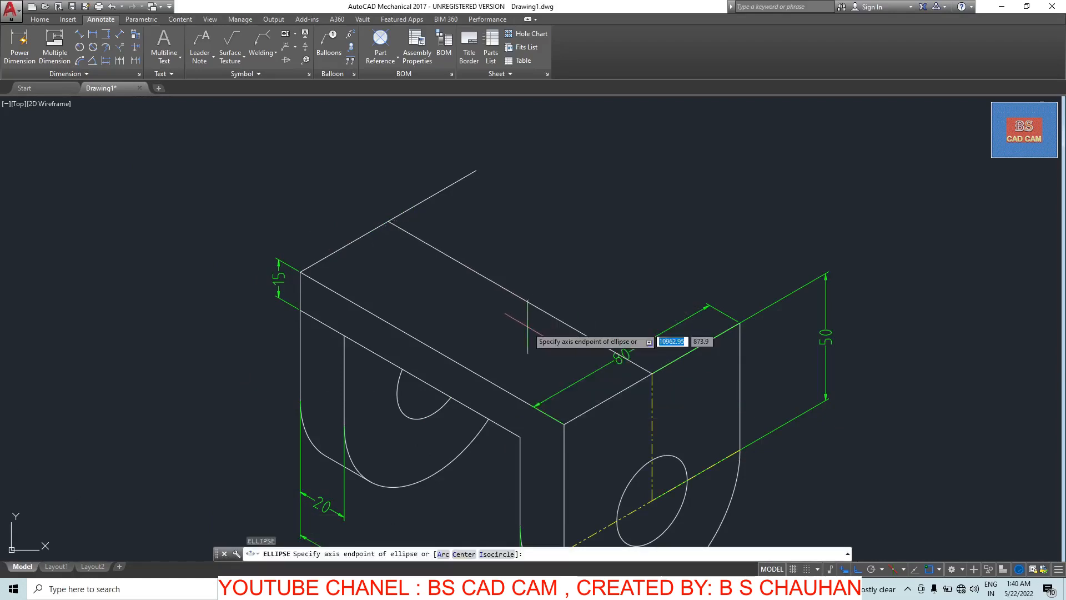
pyautogui.write('I')
pyautogui.press('Return')
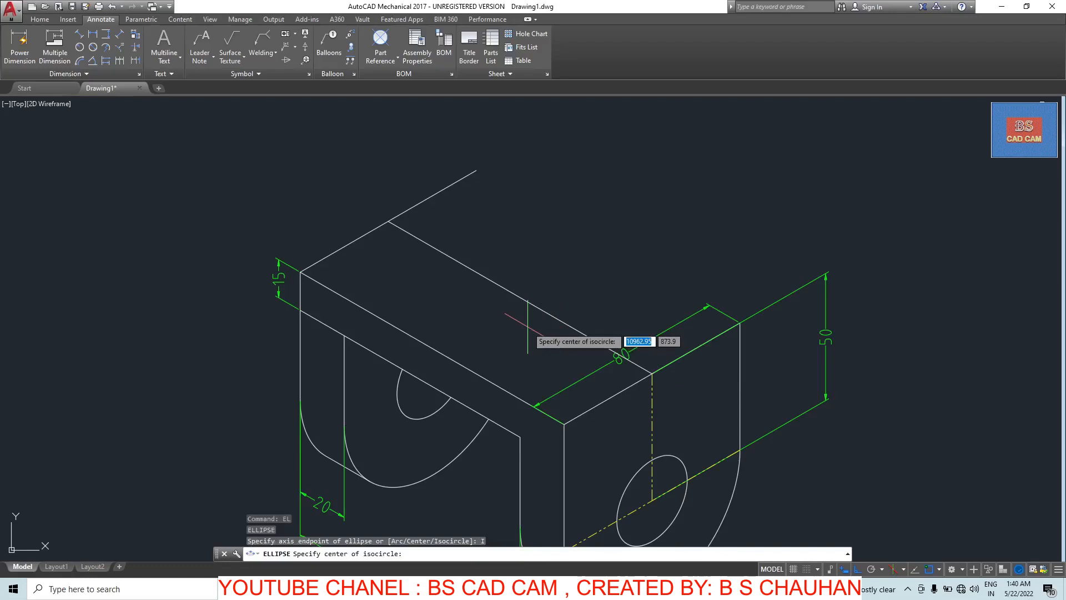
pyautogui.click(516, 295)
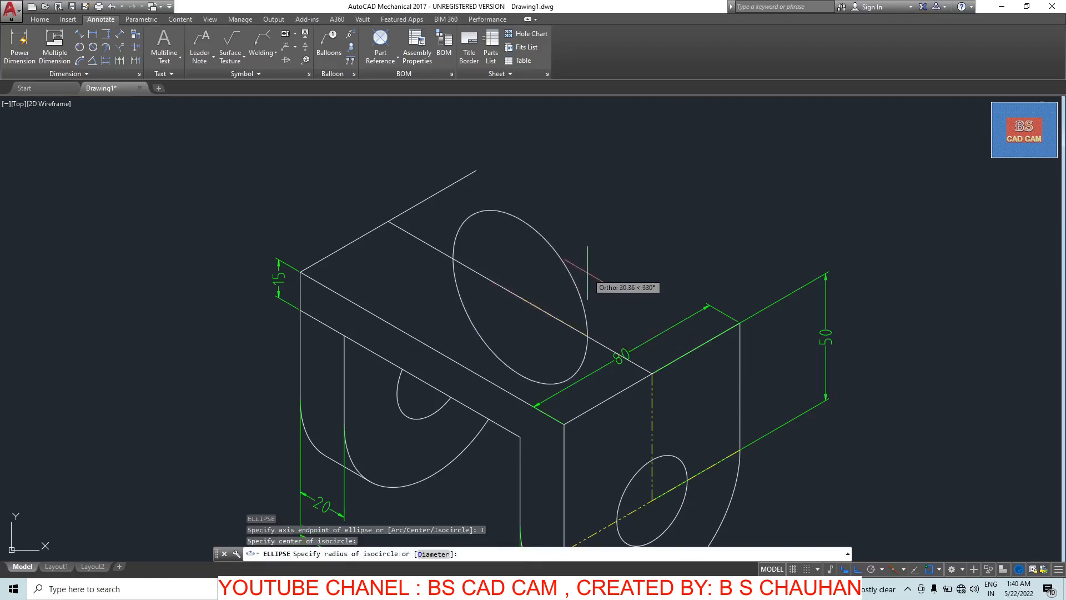
pyautogui.press('F5')
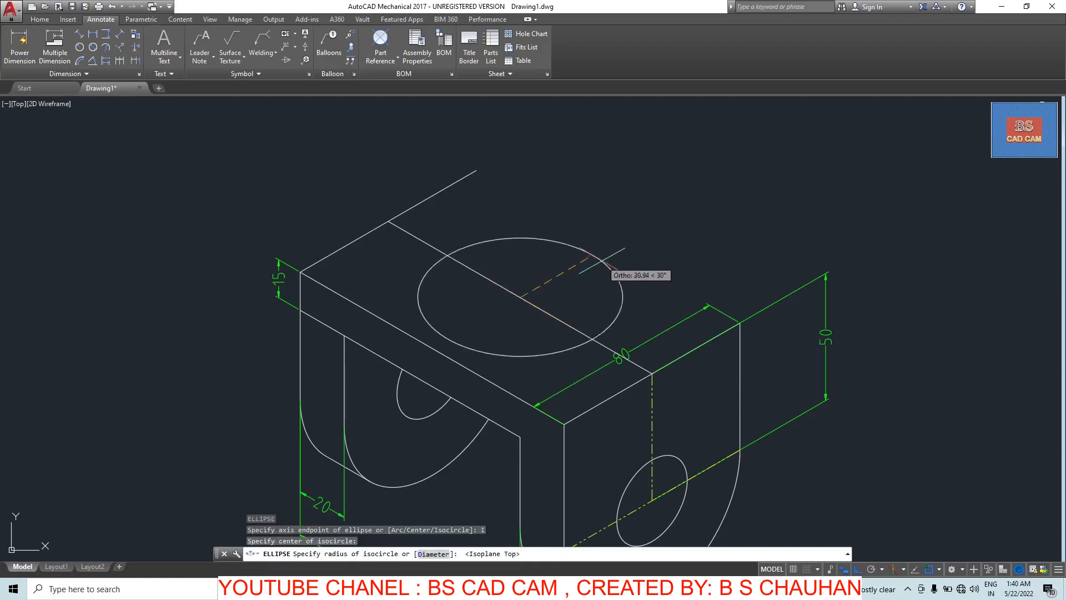
pyautogui.write('4')
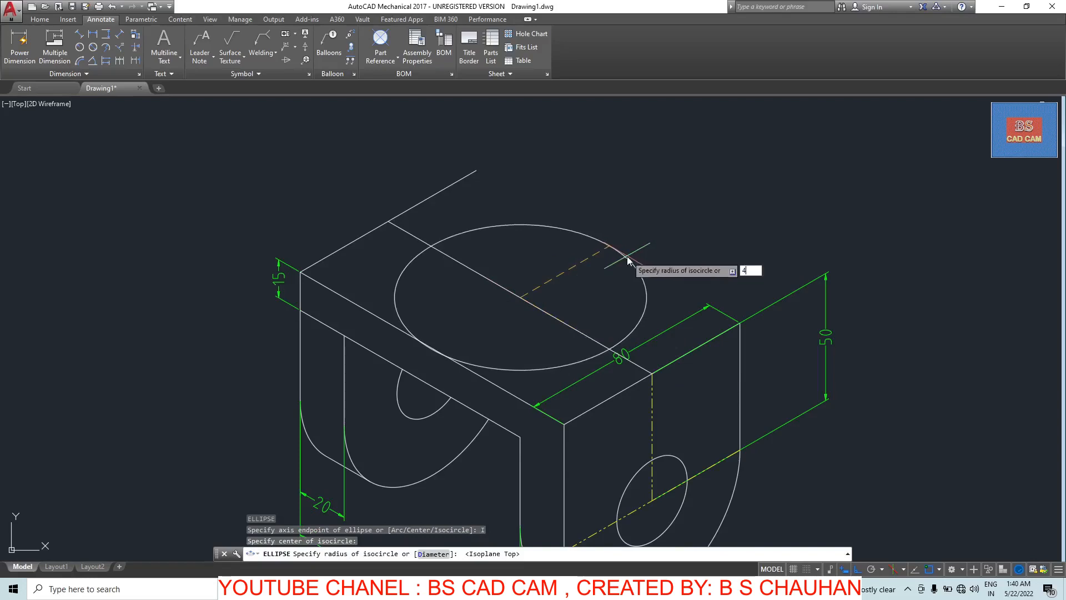
pyautogui.write('0')
pyautogui.press('Return')
pyautogui.rightClick(634, 264)
pyautogui.click(654, 268)
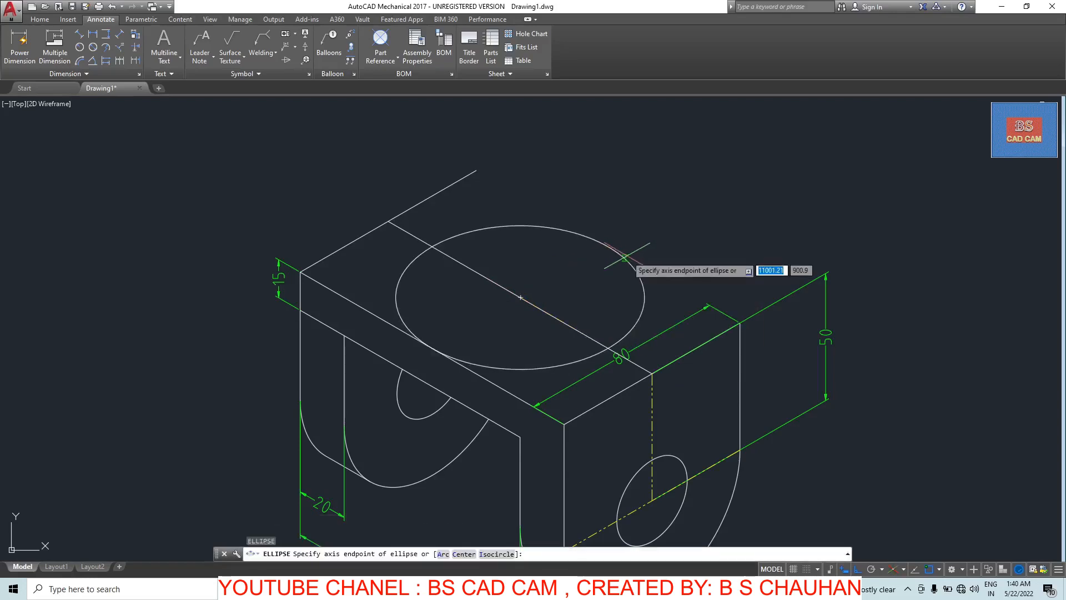
pyautogui.click(521, 298)
pyautogui.press('Escape')
# - Try an isocircle of radius 60 concentric with the boss circle on the plate's top face, and undo it
pyautogui.write('EL')
pyautogui.press('Return')
pyautogui.write('I')
pyautogui.press('Return')
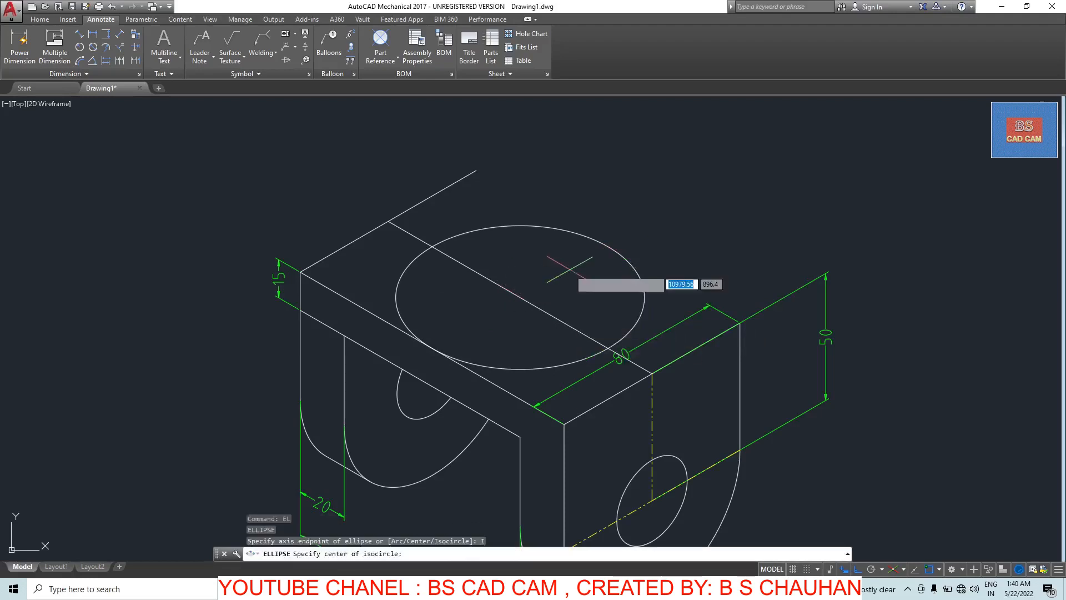
pyautogui.click(520, 297)
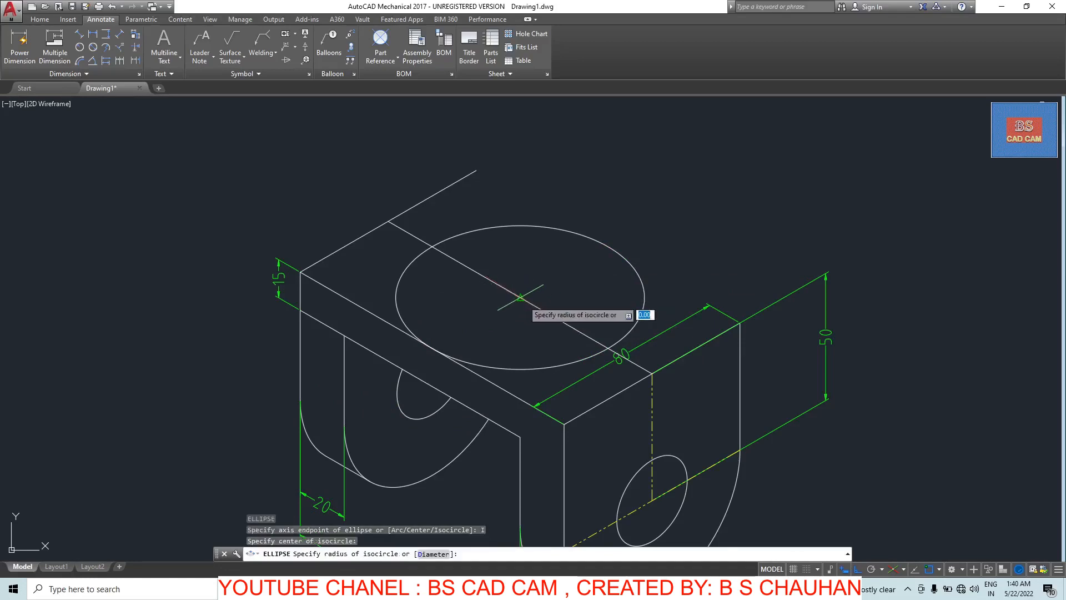
pyautogui.write('60')
pyautogui.press('Return')
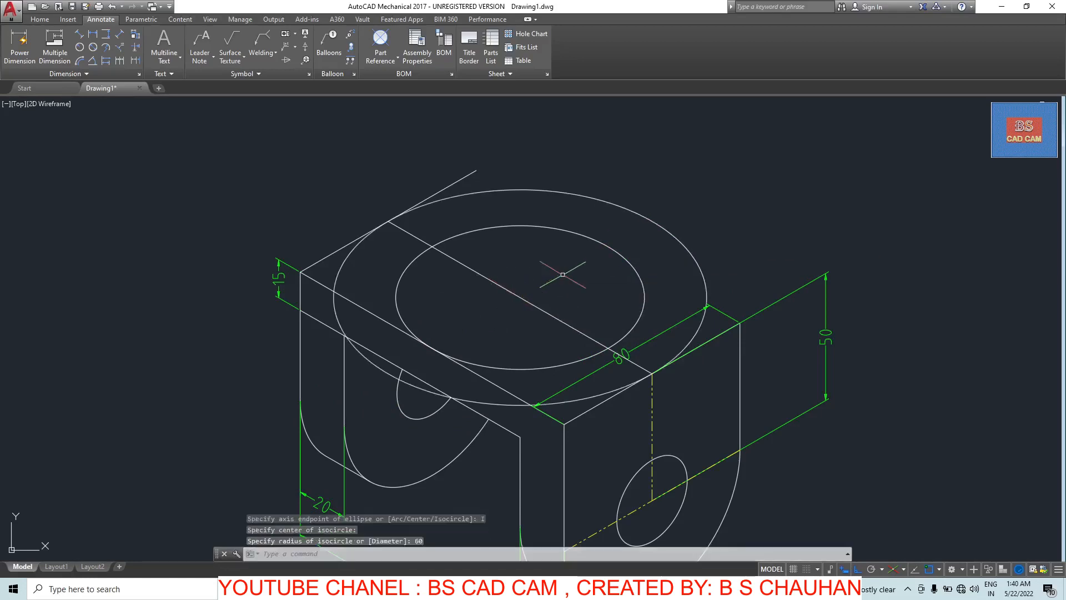
pyautogui.hotkey('ctrl', 'z')
pyautogui.press('Escape')
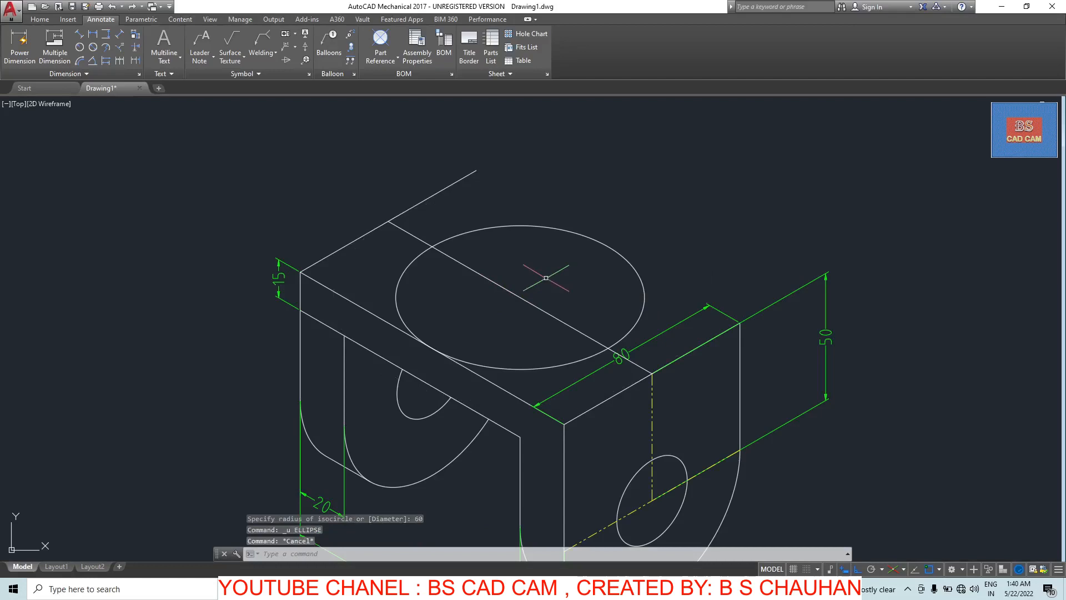
# - Draw an isocircle of radius 30 concentric with the boss's outer circle on the plate's top face
pyautogui.press('Return')
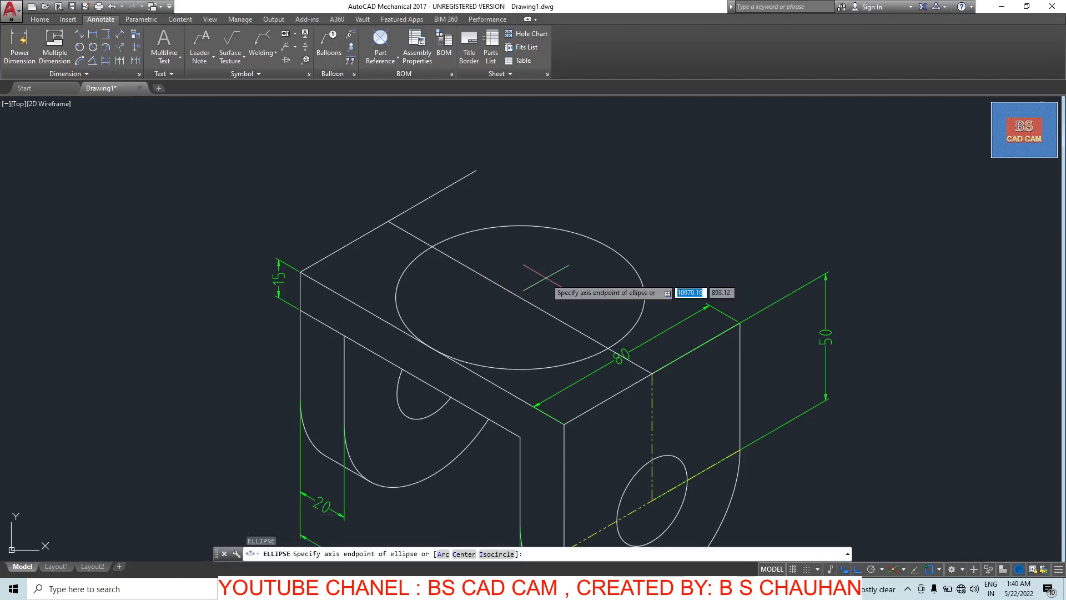
pyautogui.write('i')
pyautogui.press('Return')
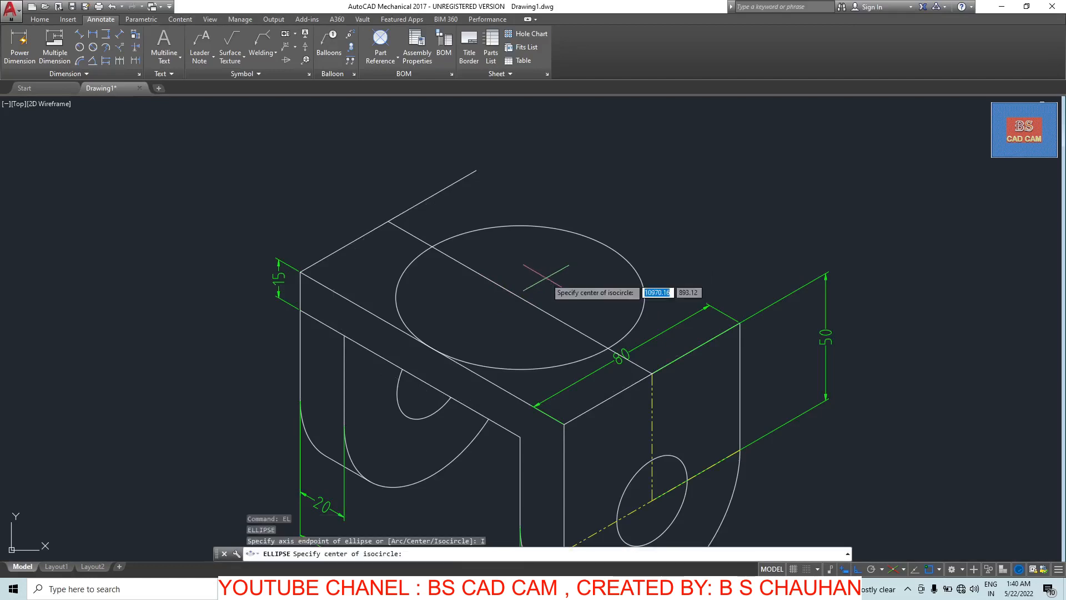
pyautogui.click(520, 297)
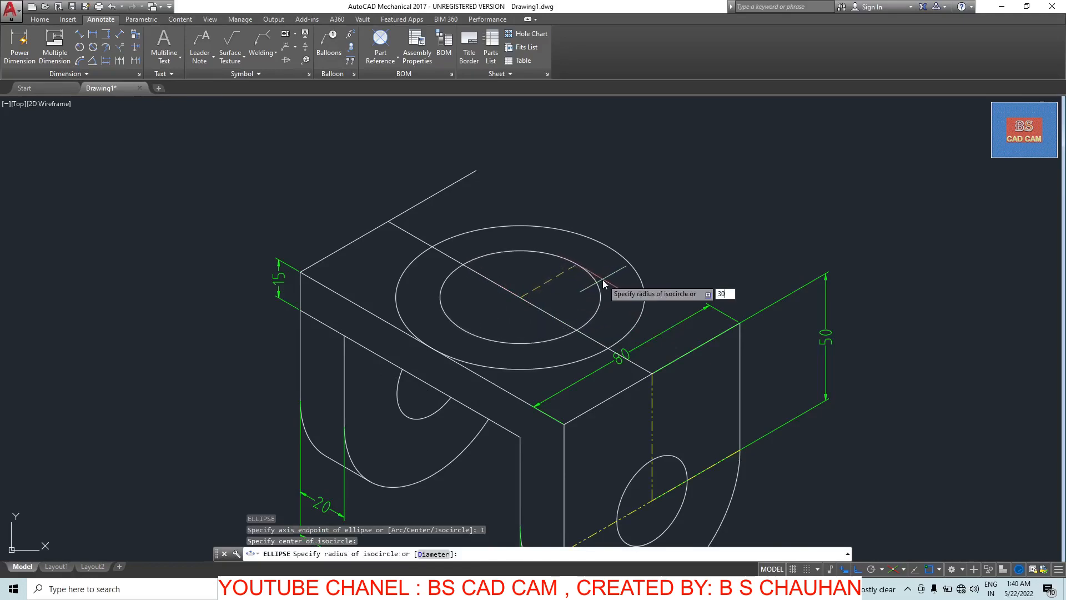
pyautogui.press('Return')
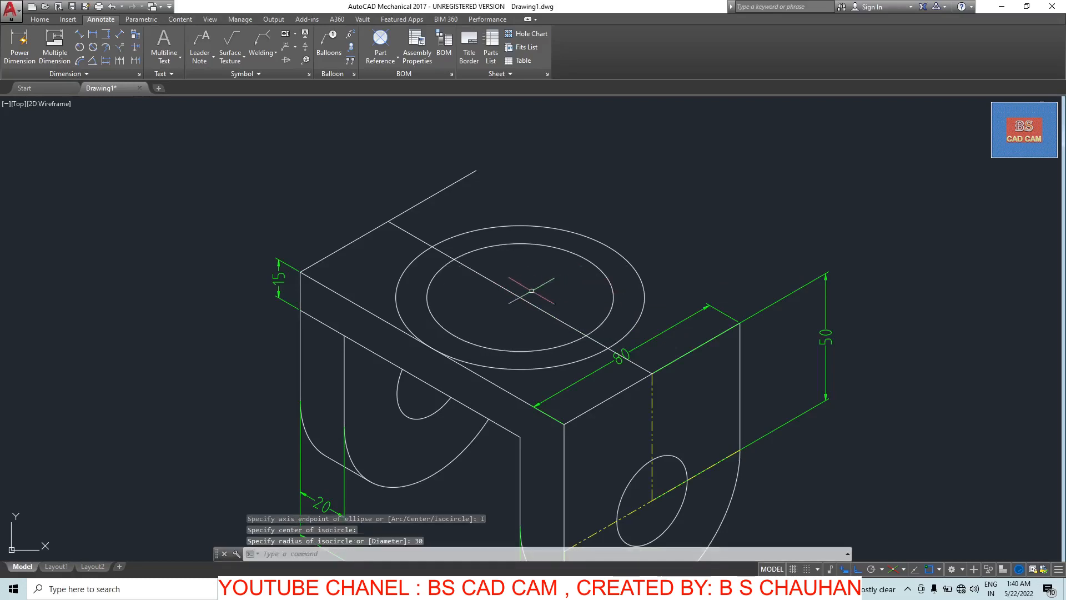
pyautogui.press('Escape')
# - Draw an isocircle of radius 15 at the common centre of the two boss circles
pyautogui.write('EL')
pyautogui.press('Return')
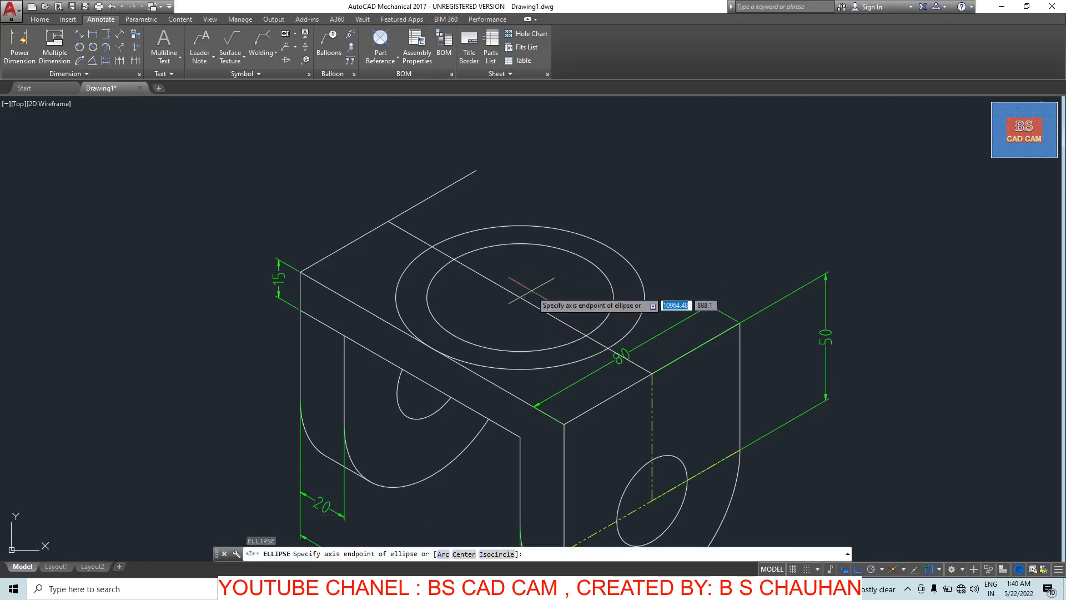
pyautogui.write('I')
pyautogui.press('Return')
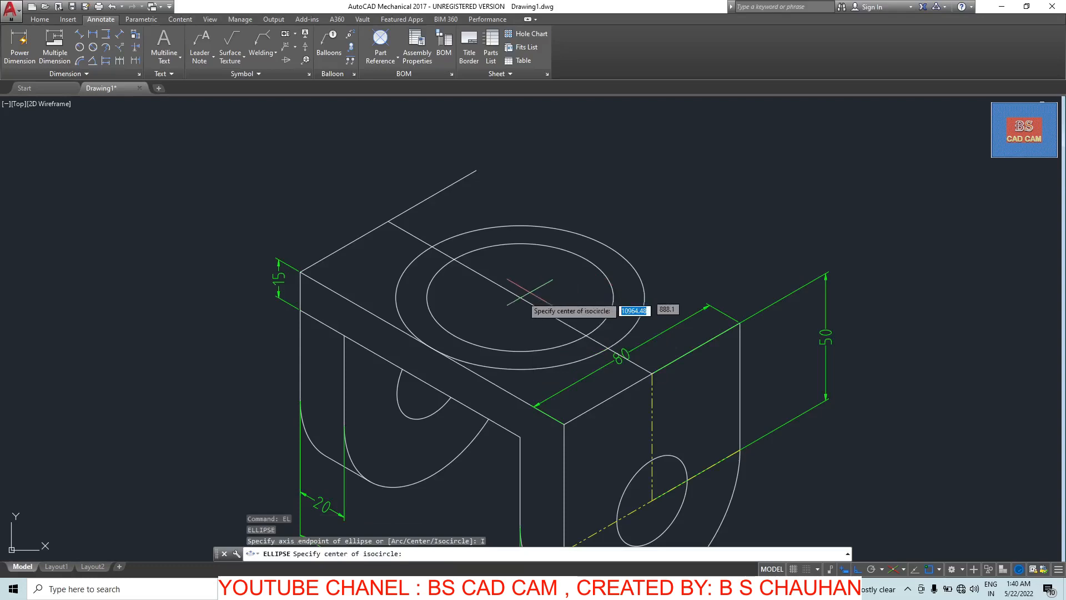
pyautogui.click(520, 297)
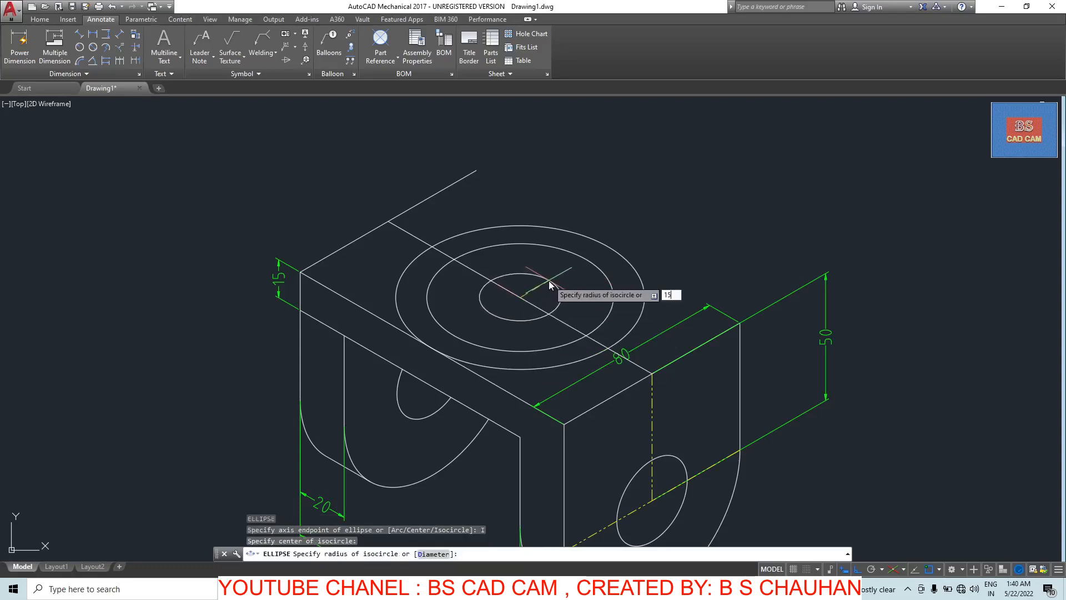
pyautogui.press('Return')
pyautogui.press('Escape')
pyautogui.press('Escape')
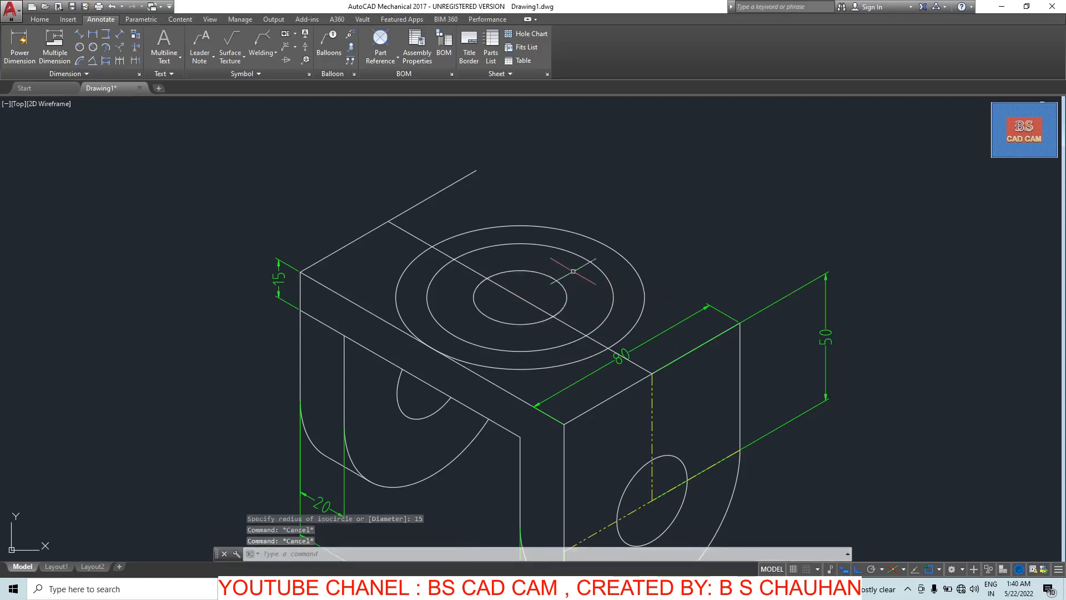
# - Draw a vertical line 20 mm upward from the common centre of the isocircles, using the right isoplane
pyautogui.write('l')
pyautogui.press('Return')
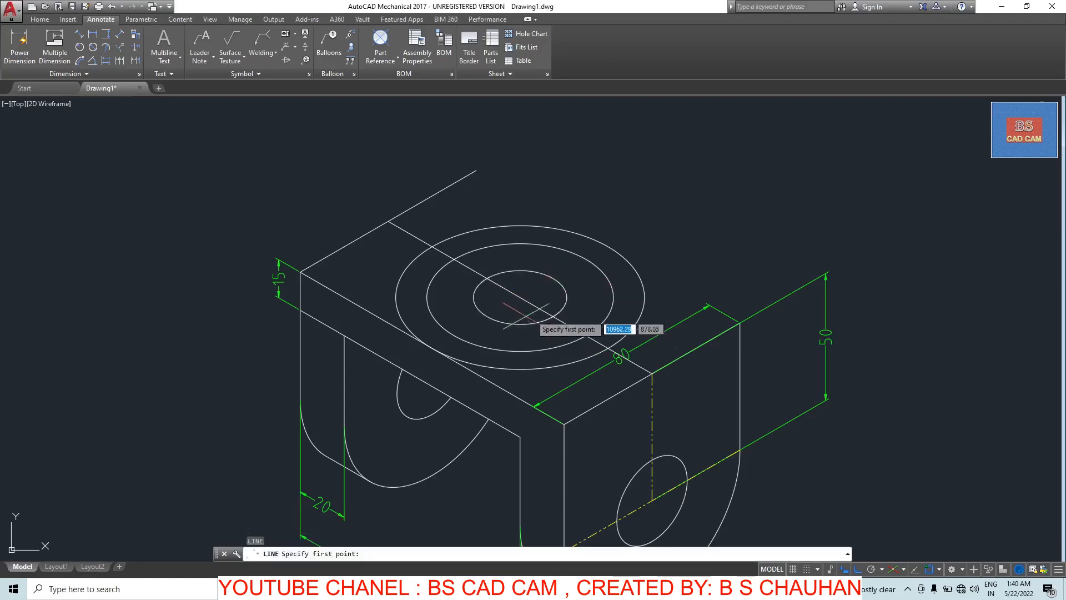
pyautogui.click(520, 297)
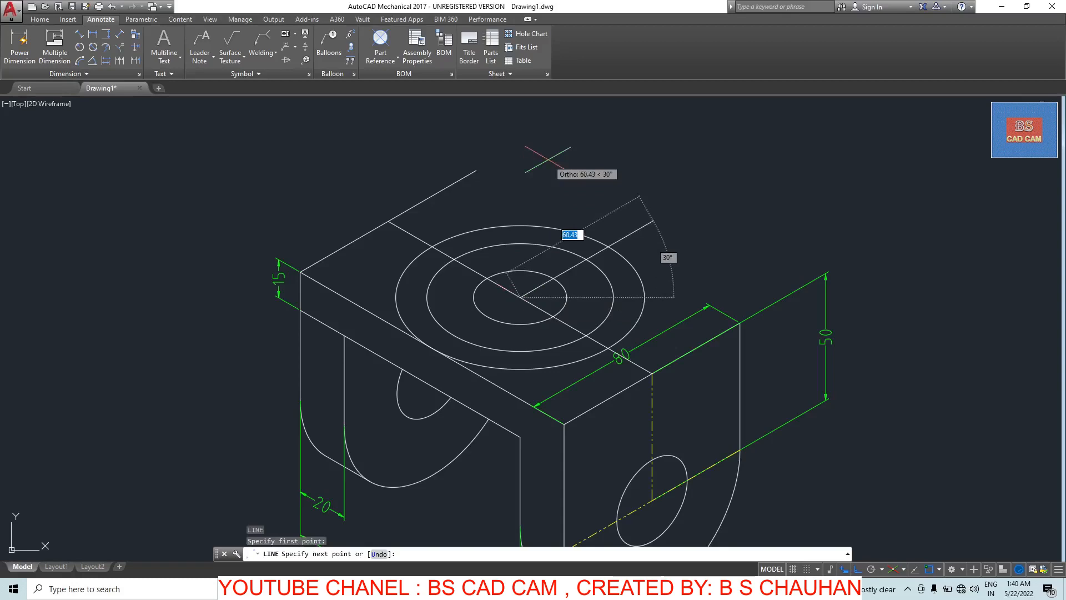
pyautogui.press('F5')
pyautogui.write('2')
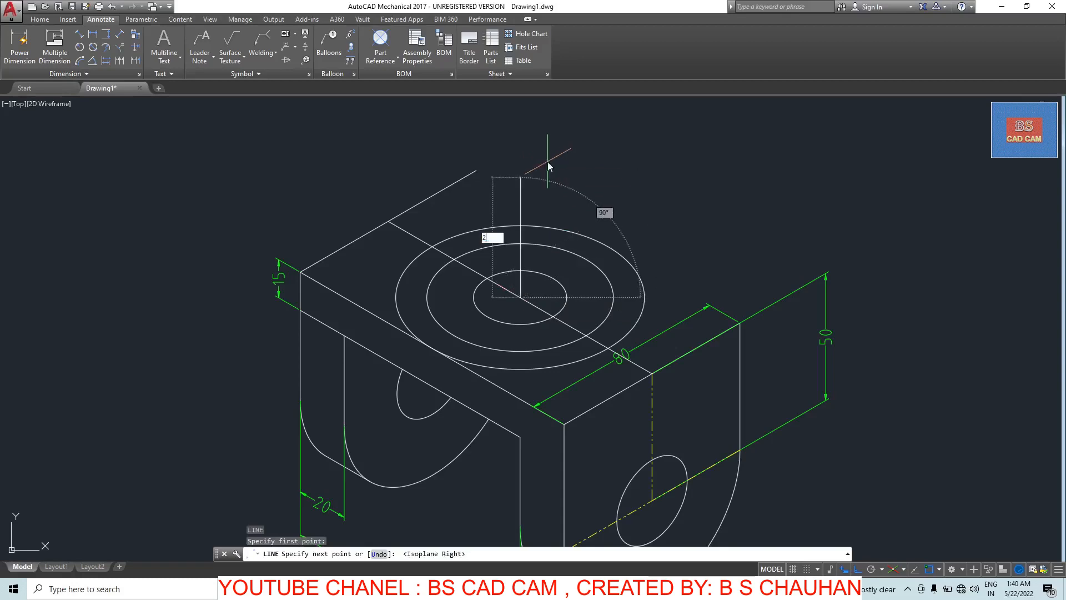
pyautogui.write('0')
pyautogui.press('Return')
pyautogui.press('Escape')
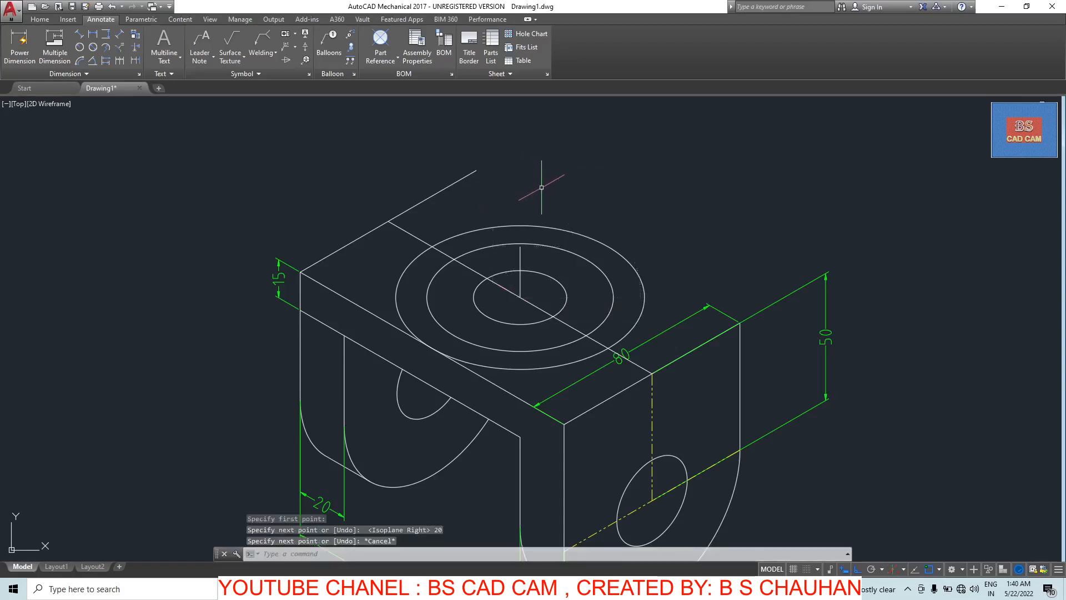
# - Copy the three concentric isocircles from their common centre to the upper end of the 20 mm vertical line
pyautogui.click(654, 229)
pyautogui.click(551, 282)
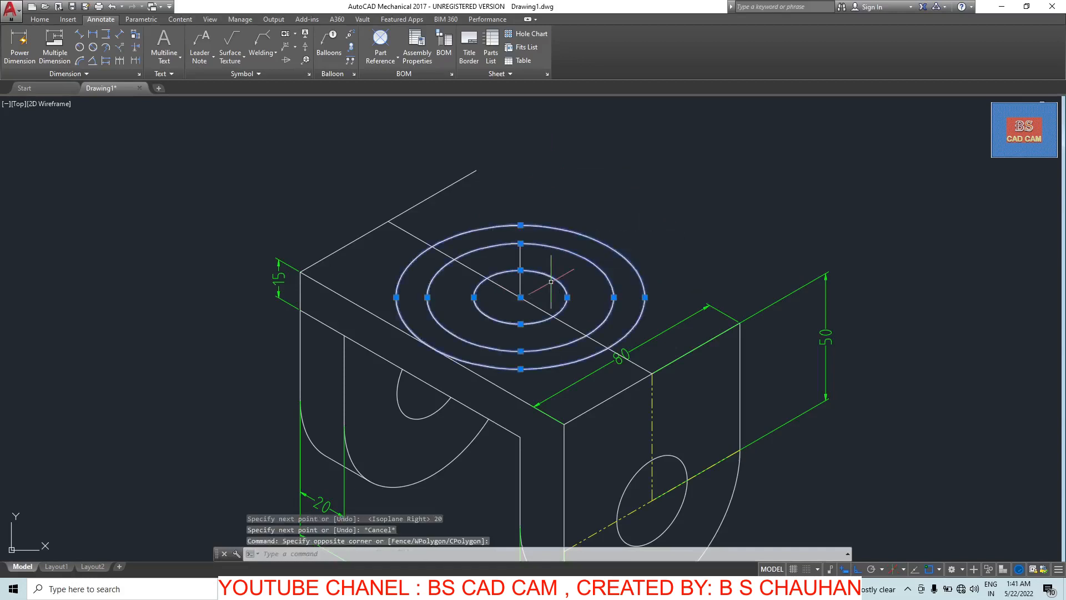
pyautogui.write('CO')
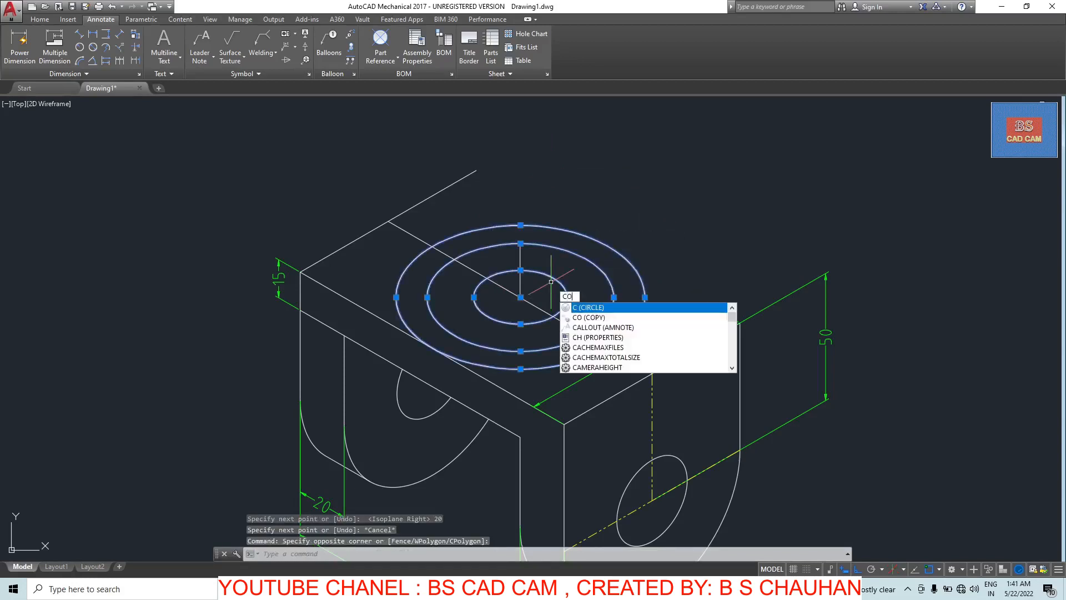
pyautogui.press('Return')
pyautogui.scroll(2, 545, 286)
pyautogui.click(505, 304)
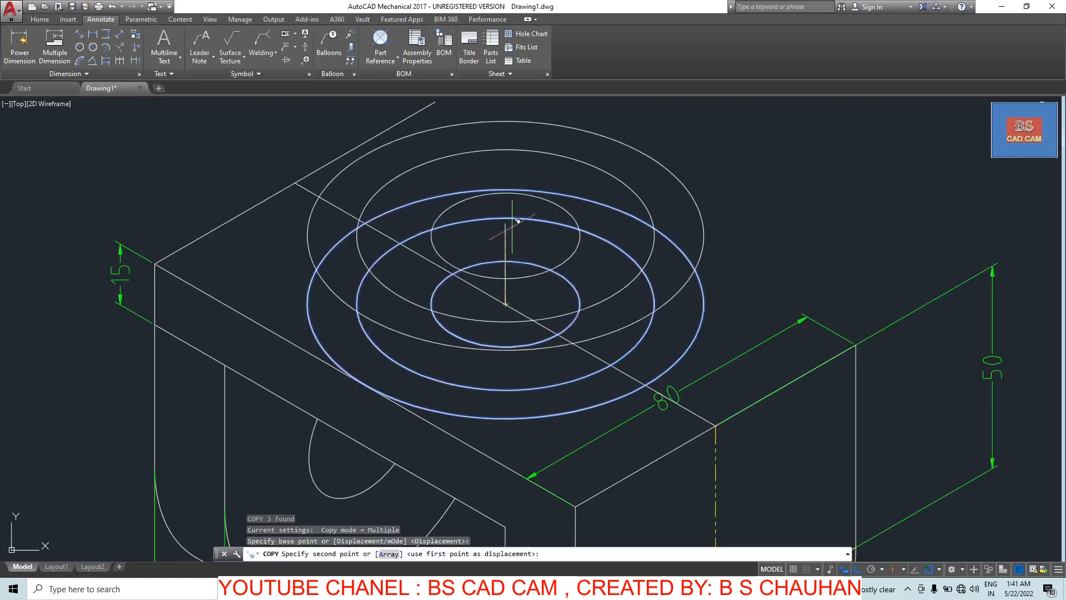
pyautogui.scroll(3, 511, 217)
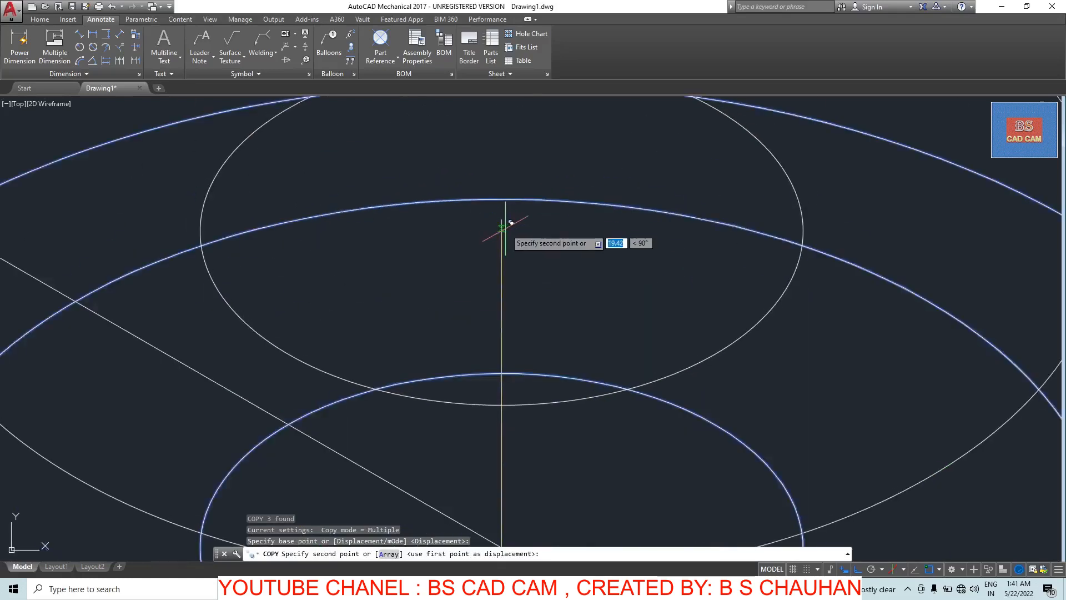
pyautogui.click(502, 219)
pyautogui.press('Escape')
pyautogui.scroll(-4, 594, 237)
pyautogui.scroll(1, 763, 308)
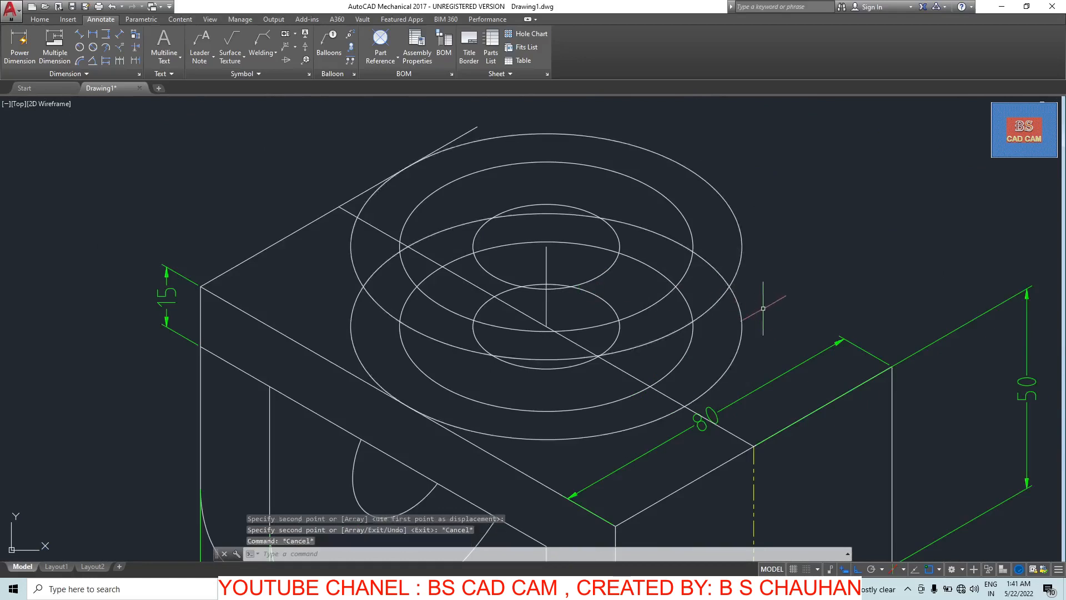
# - Draw a vertical line joining the right quadrants of the boss's lower and upper outer isocircles
pyautogui.write('l')
pyautogui.press('Return')
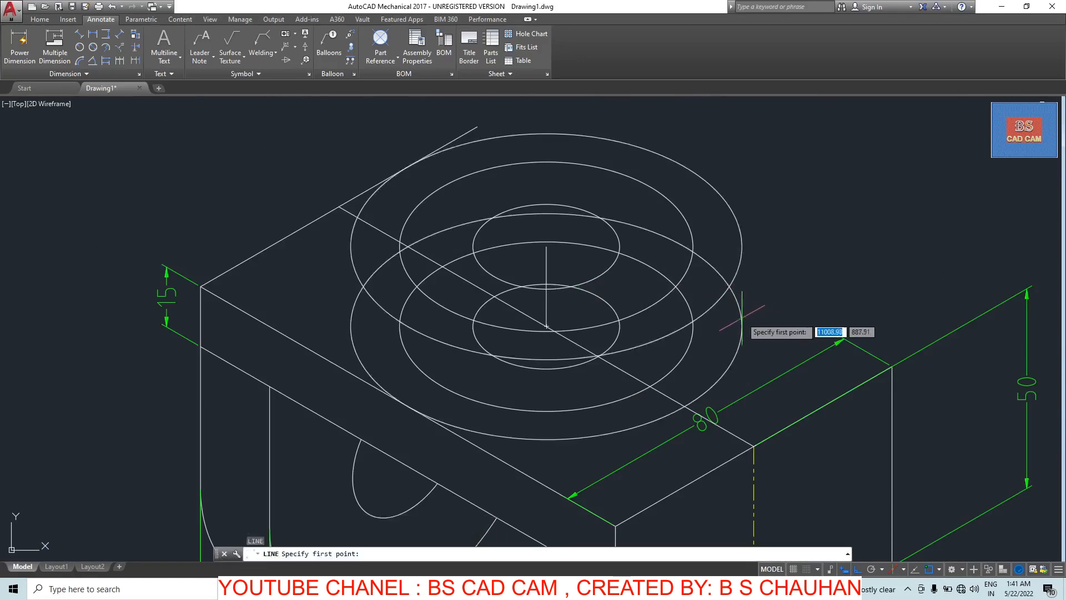
pyautogui.click(742, 327)
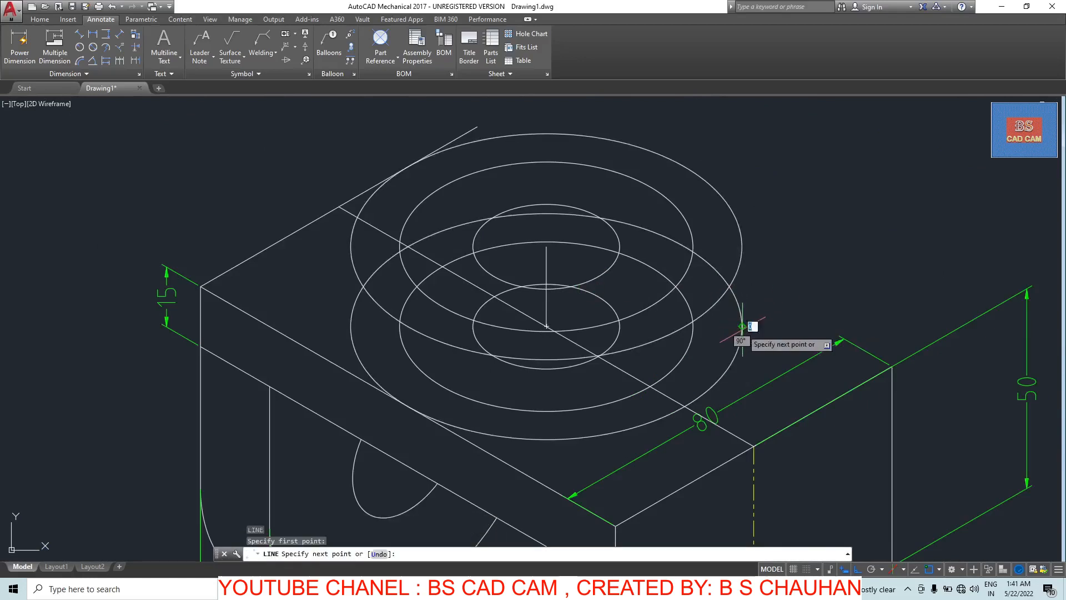
pyautogui.click(742, 246)
pyautogui.press('Escape')
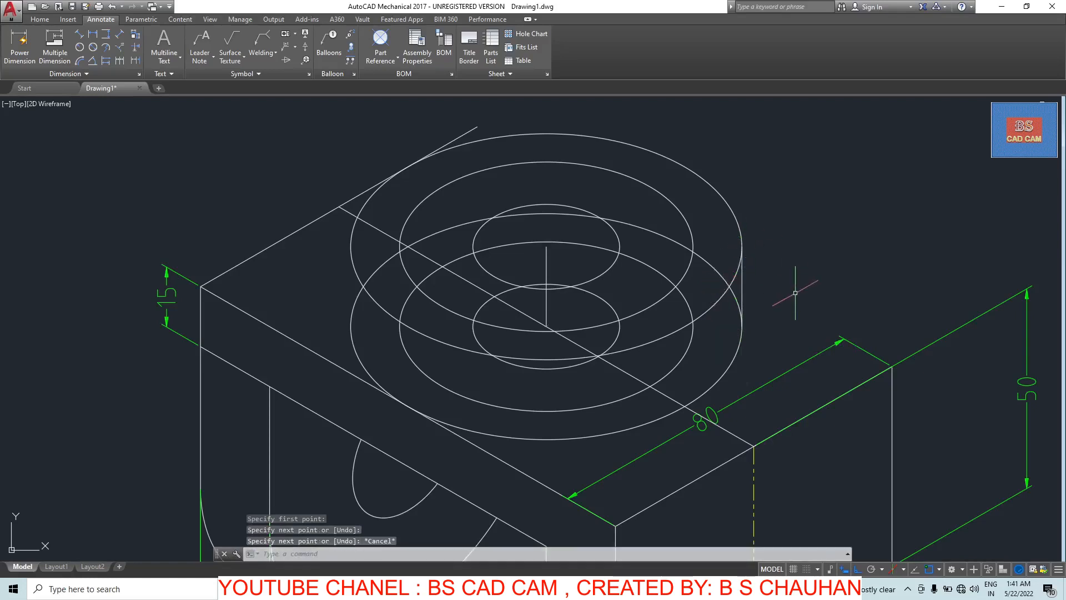
# - Draw a vertical line joining the left quadrants of the boss's lower and upper outer isocircles
pyautogui.write('l')
pyautogui.press('Return')
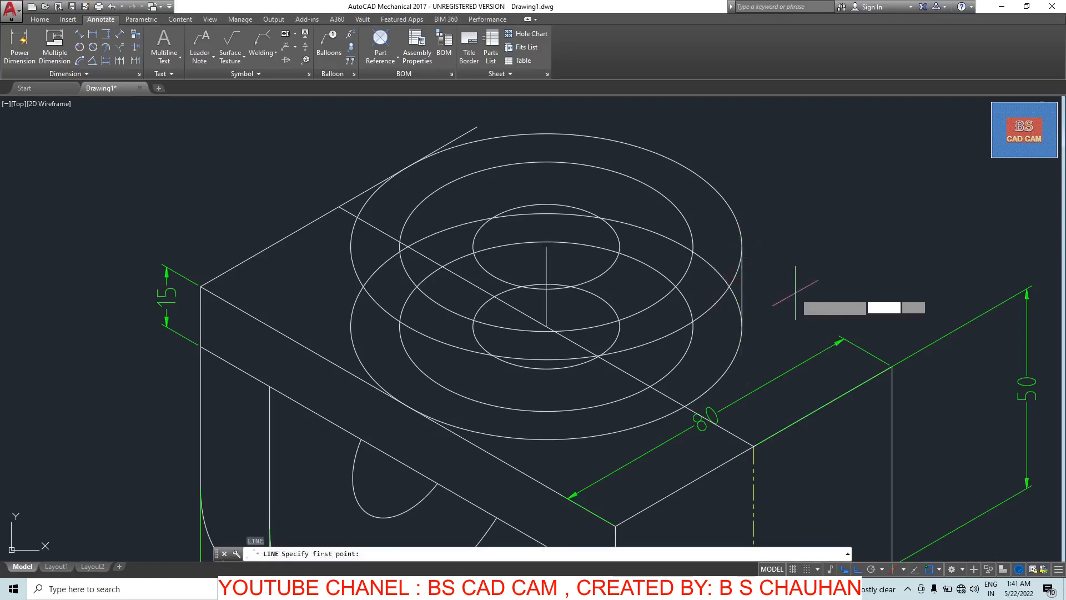
pyautogui.click(350, 326)
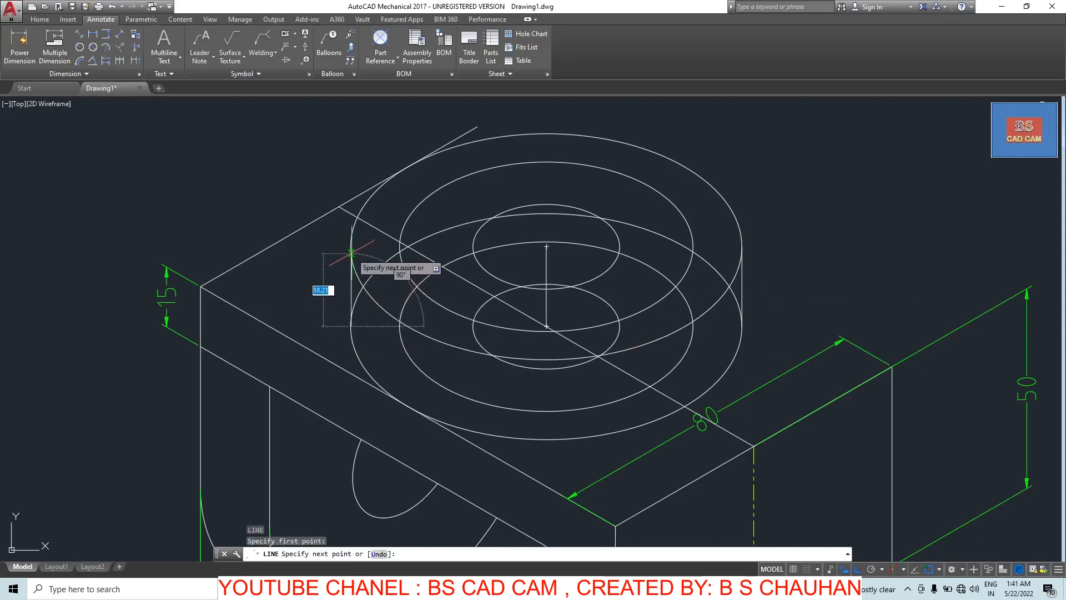
pyautogui.click(350, 245)
pyautogui.press('Escape')
pyautogui.press('Escape')
pyautogui.press('Escape')
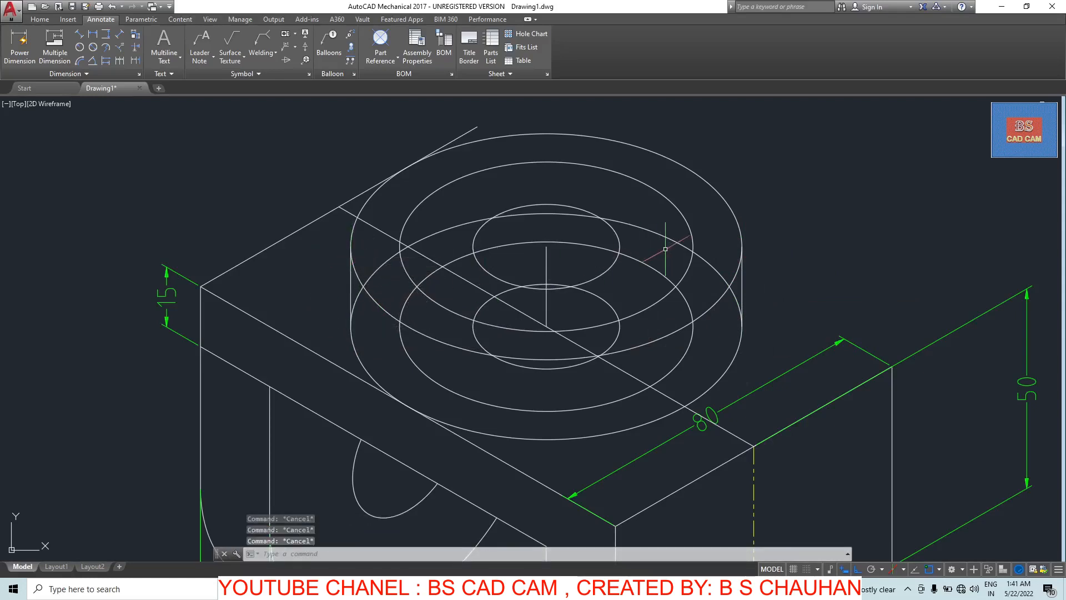
# - Erase the smallest upper isocircle and trim the lower outer and middle isocircles where the boss's top ring hides them
pyautogui.click(524, 205)
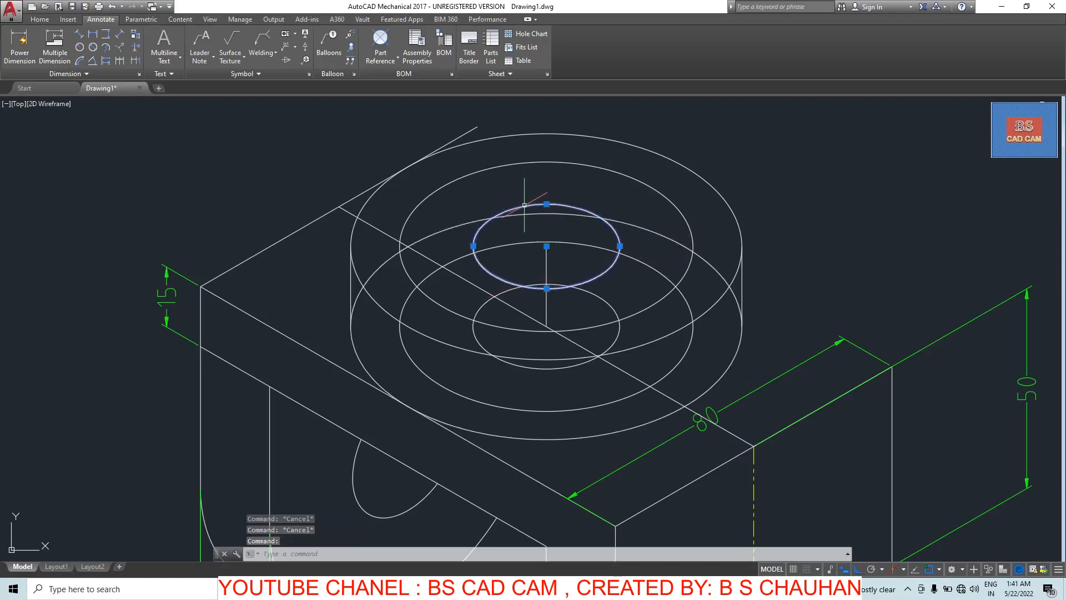
pyautogui.press('Delete')
pyautogui.write('T')
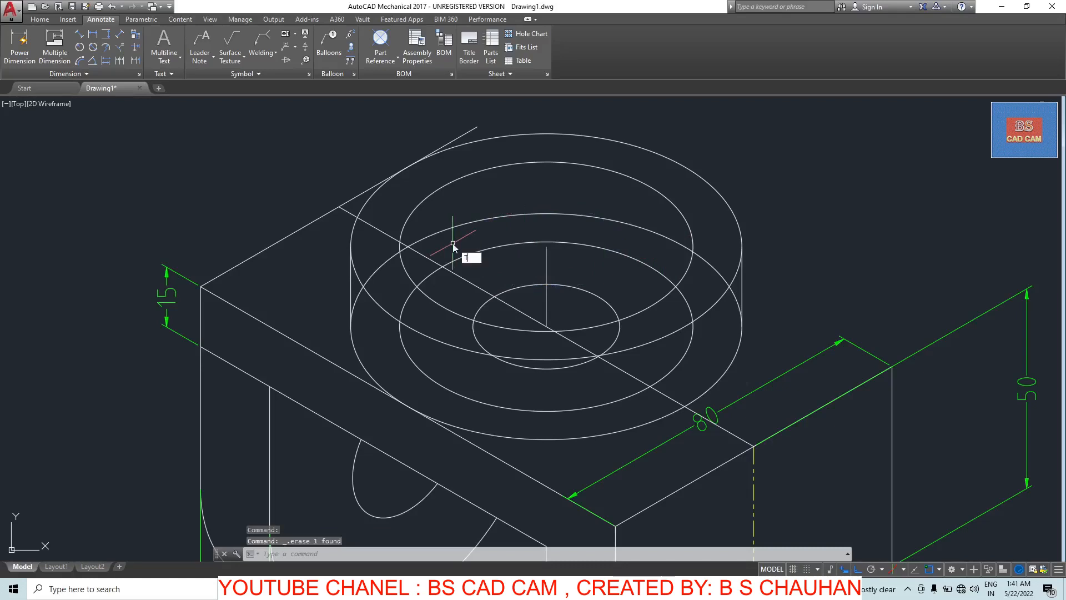
pyautogui.write('R')
pyautogui.press('Return')
pyautogui.press('Return')
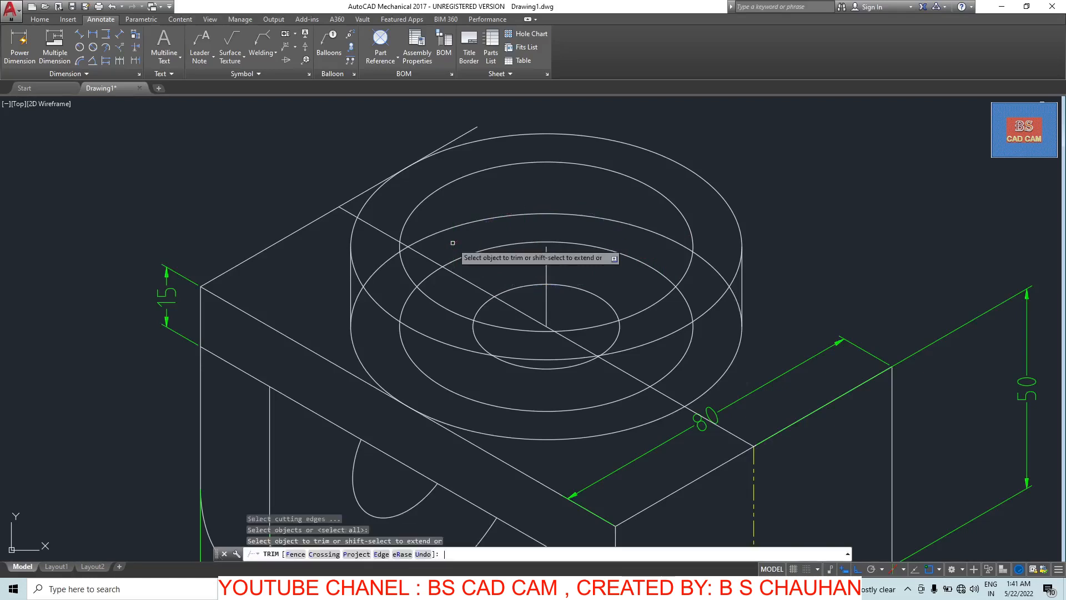
pyautogui.click(388, 260)
pyautogui.click(405, 303)
pyautogui.click(355, 301)
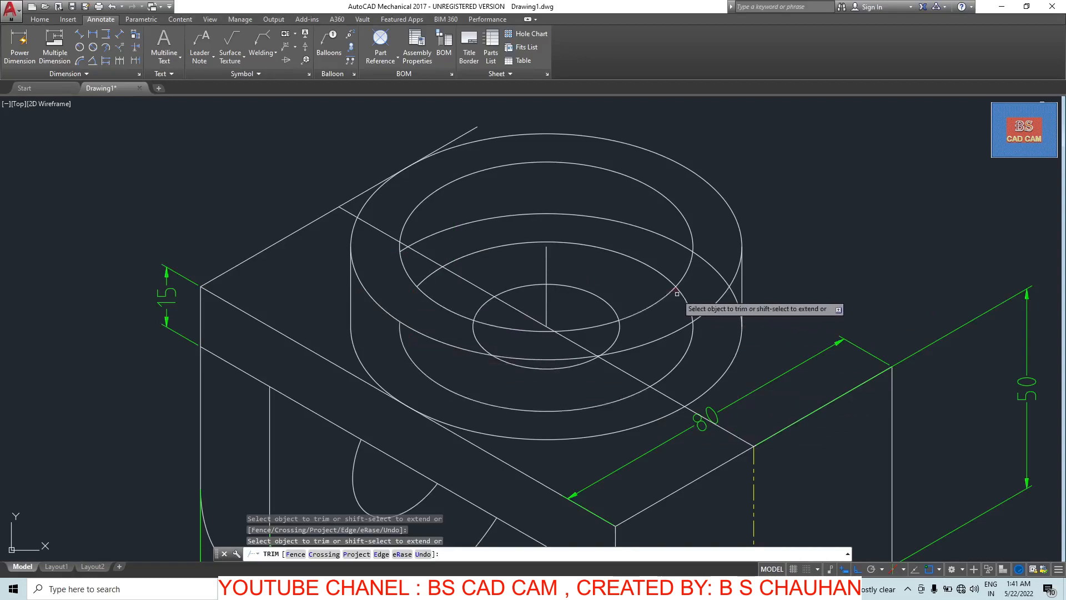
pyautogui.click(706, 257)
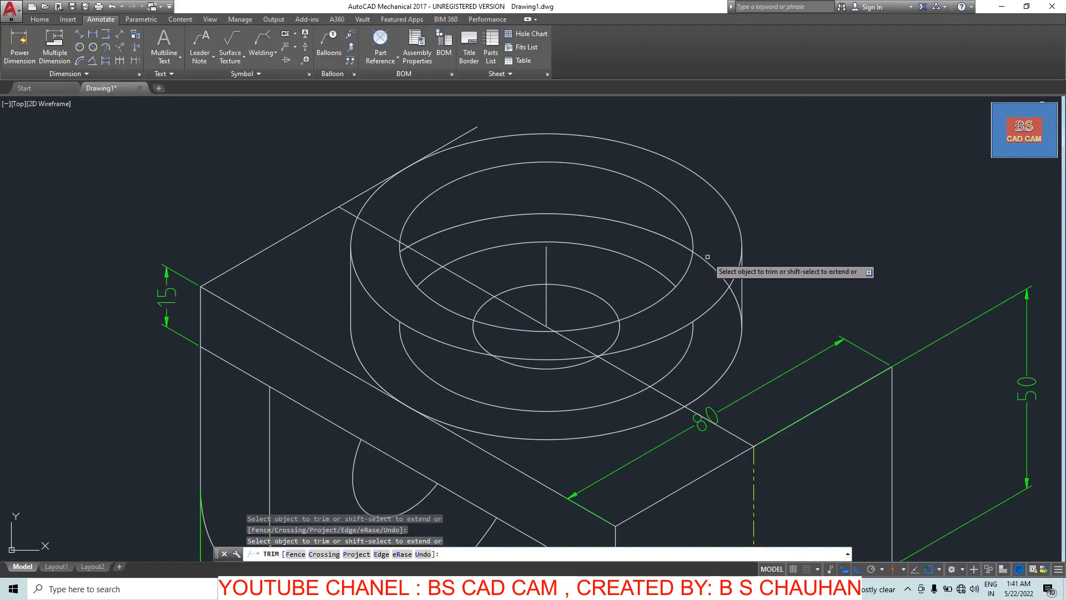
pyautogui.press('Escape')
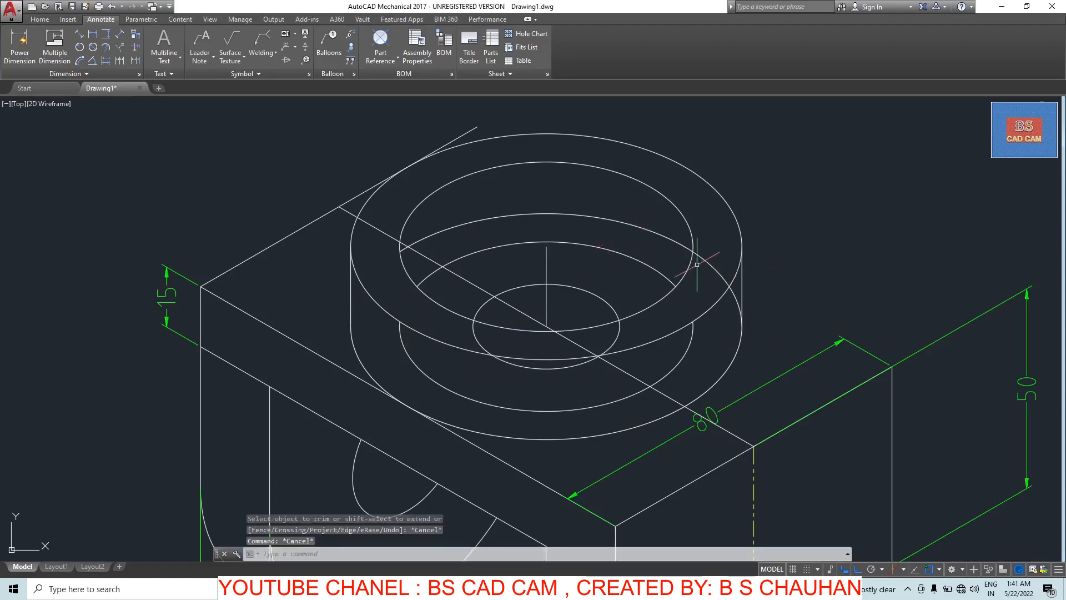
pyautogui.press('Return')
pyautogui.press('Return')
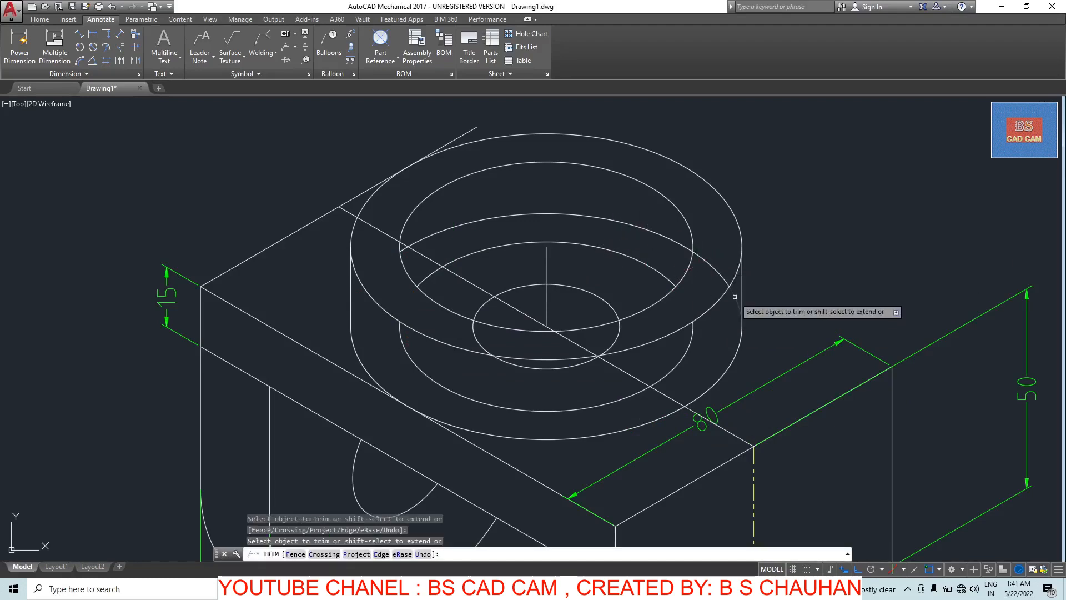
pyautogui.press('Escape')
# - Erase the leftover rear arc of the lower outer isocircle and the vertical construction line at the boss's centre
pyautogui.click(547, 213)
pyautogui.press('Delete')
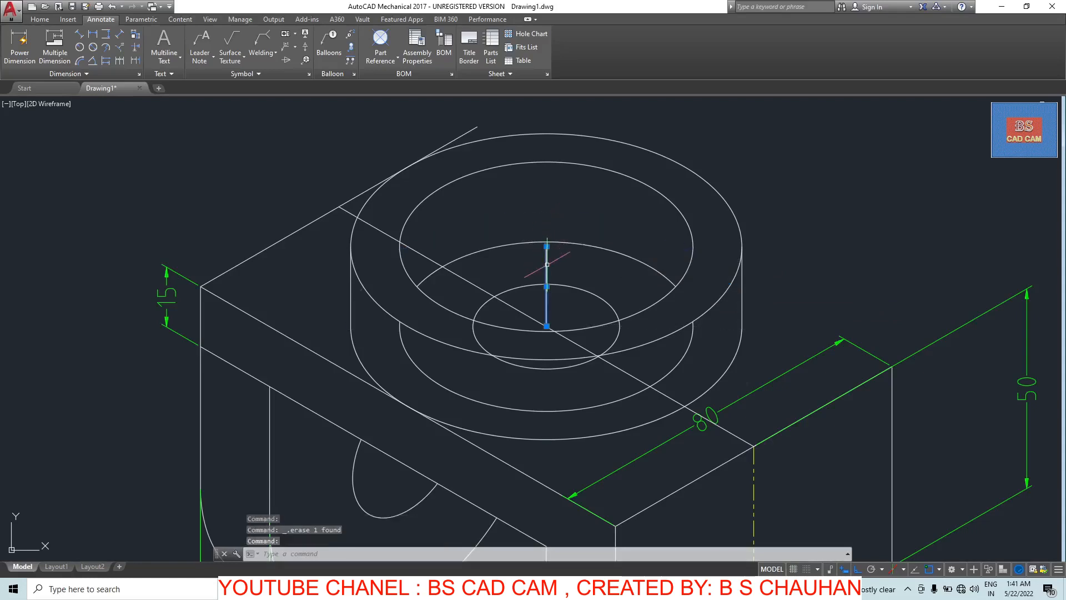
pyautogui.press('Delete')
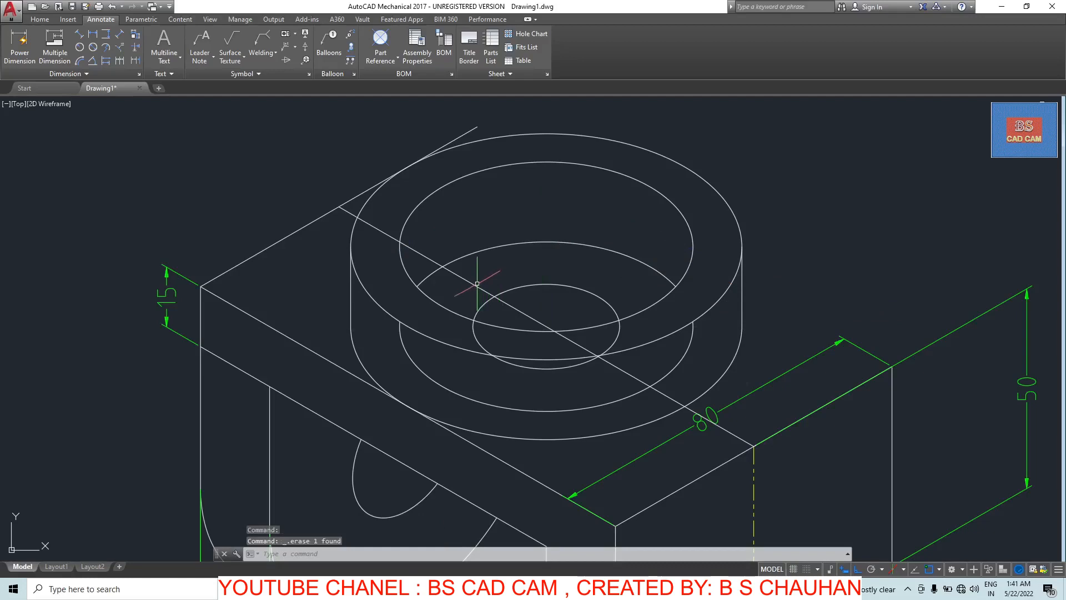
# - Change the line across the middle of the plate's top face to linetype ACISOTGB and colour Yellow
pyautogui.click(477, 284)
pyautogui.rightClick(475, 289)
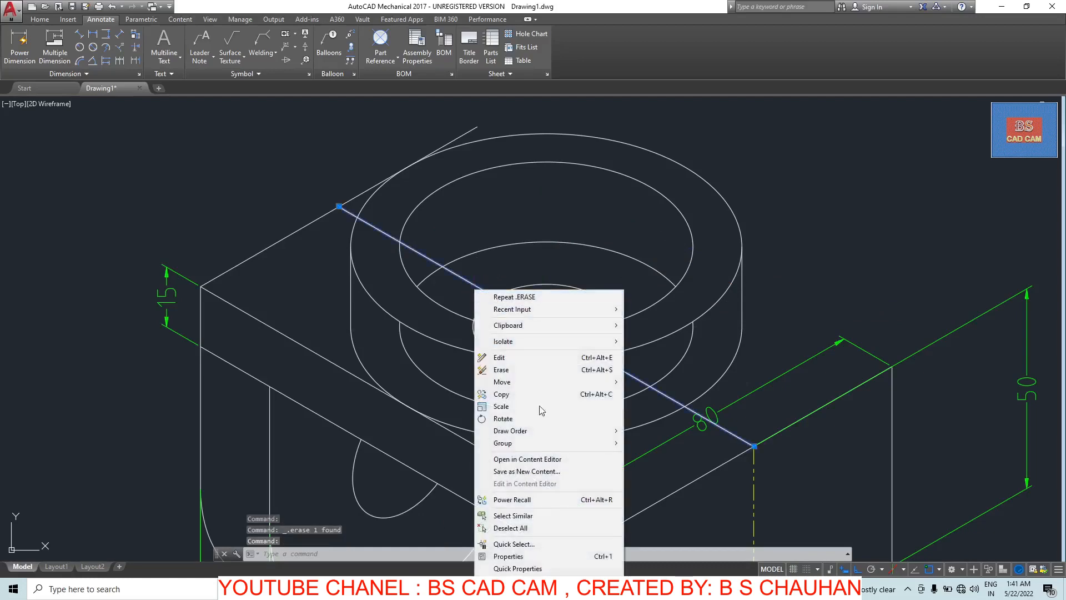
pyautogui.click(536, 565)
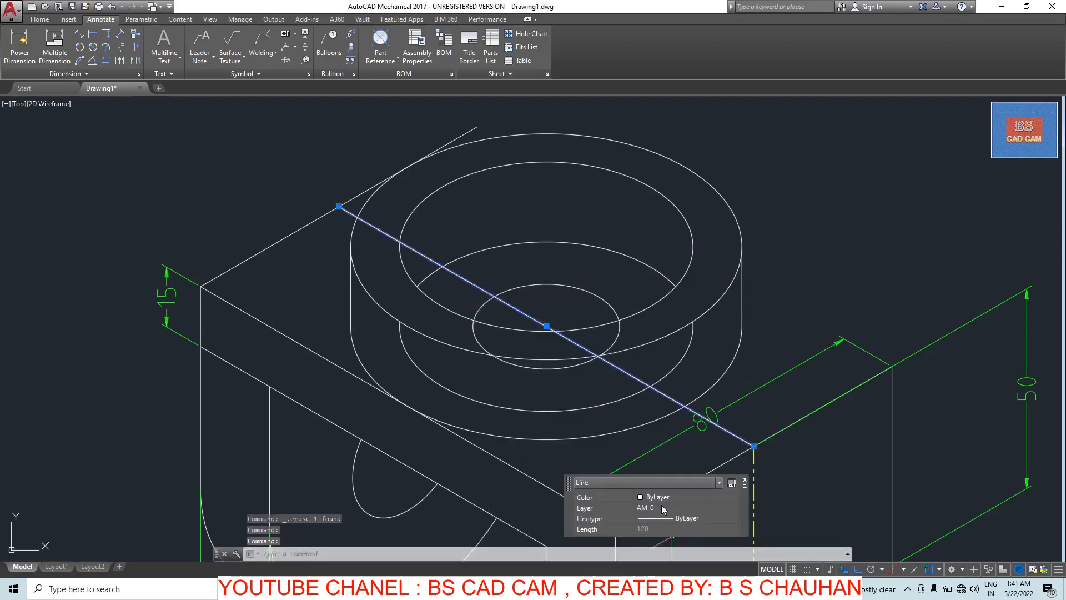
pyautogui.click(732, 518)
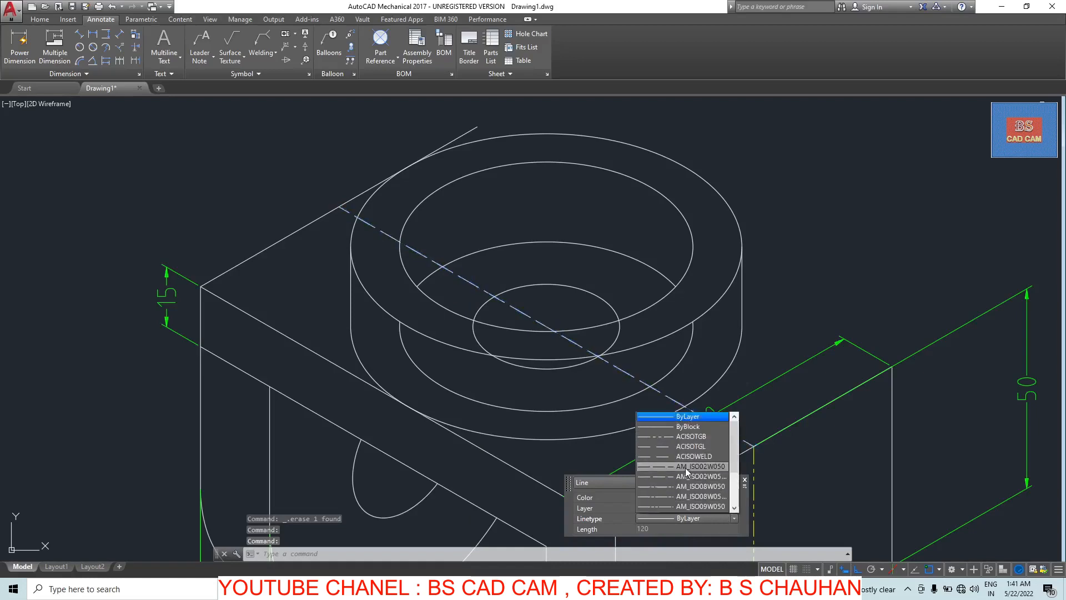
pyautogui.click(678, 437)
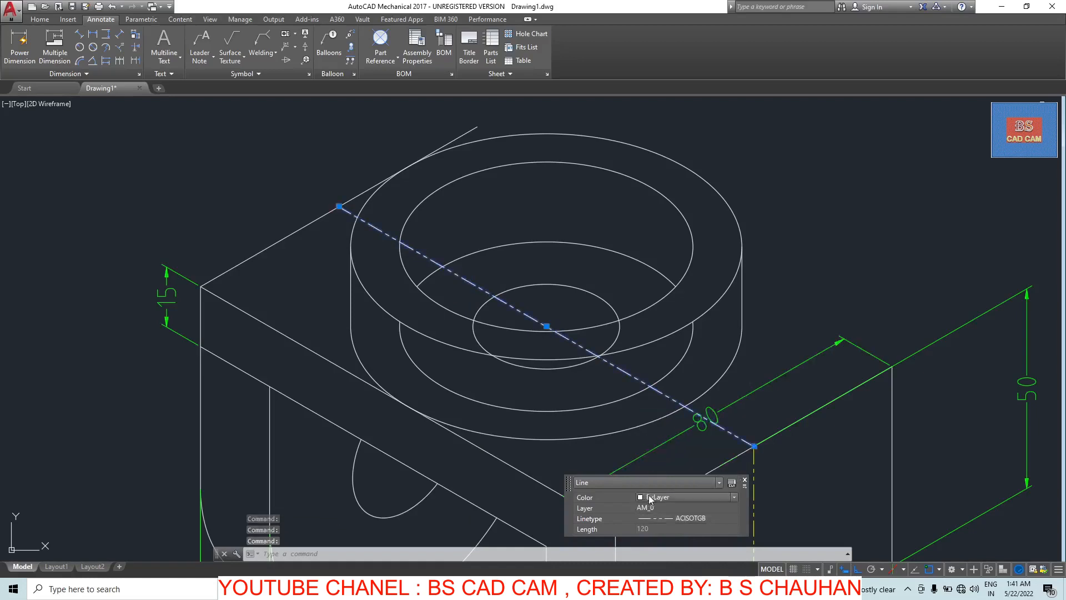
pyautogui.click(650, 497)
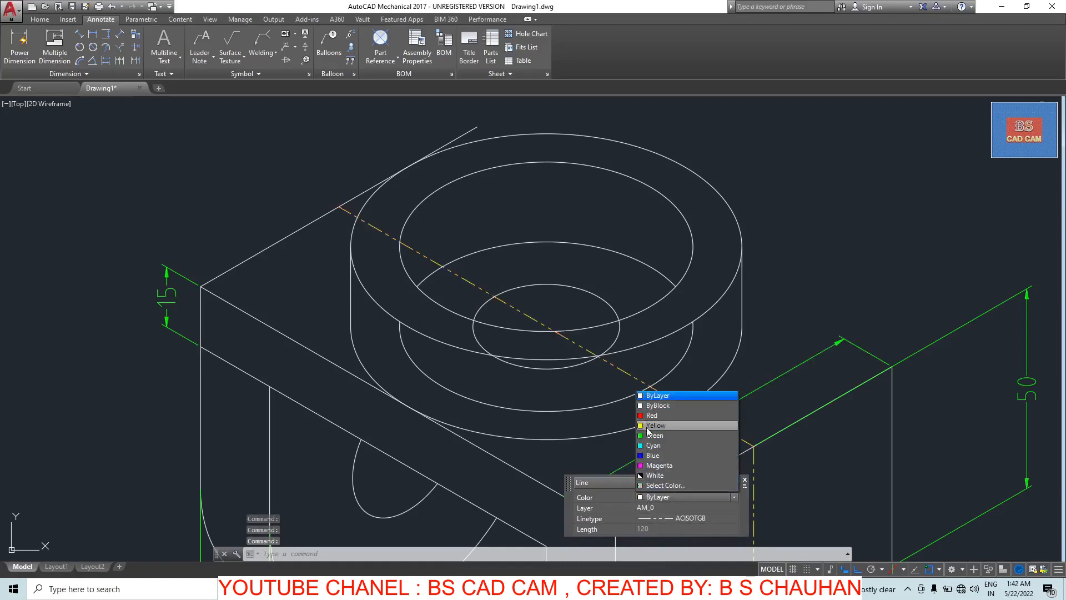
pyautogui.click(648, 427)
pyautogui.press('Escape')
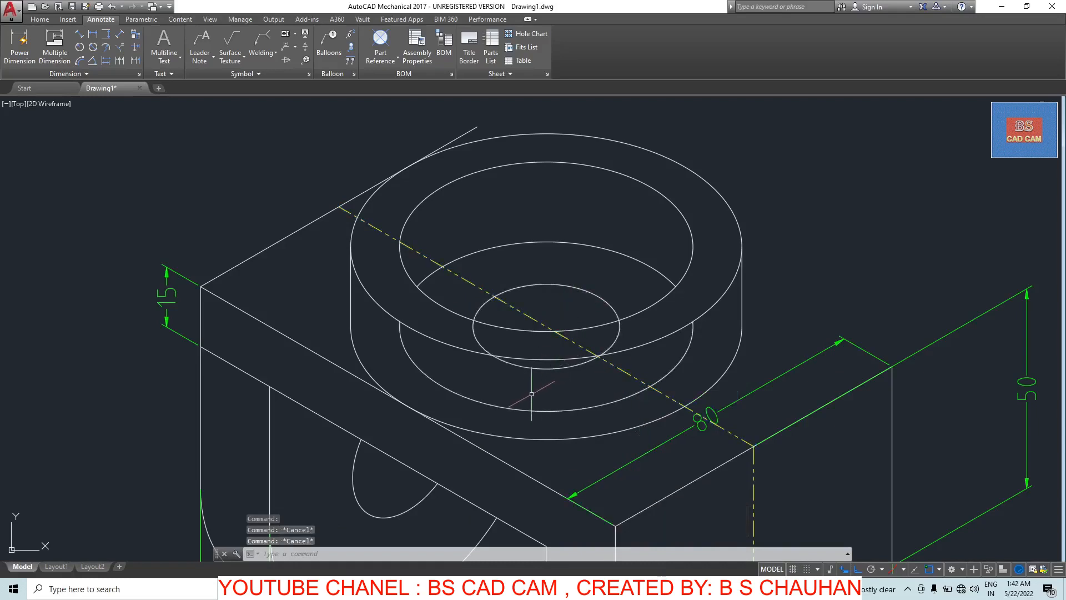
# - Trim the smallest isocircle where the boss's ring hides it and erase its leftover front arc and the middle circle's
pyautogui.write('TR')
pyautogui.press('Return')
pyautogui.press('Return')
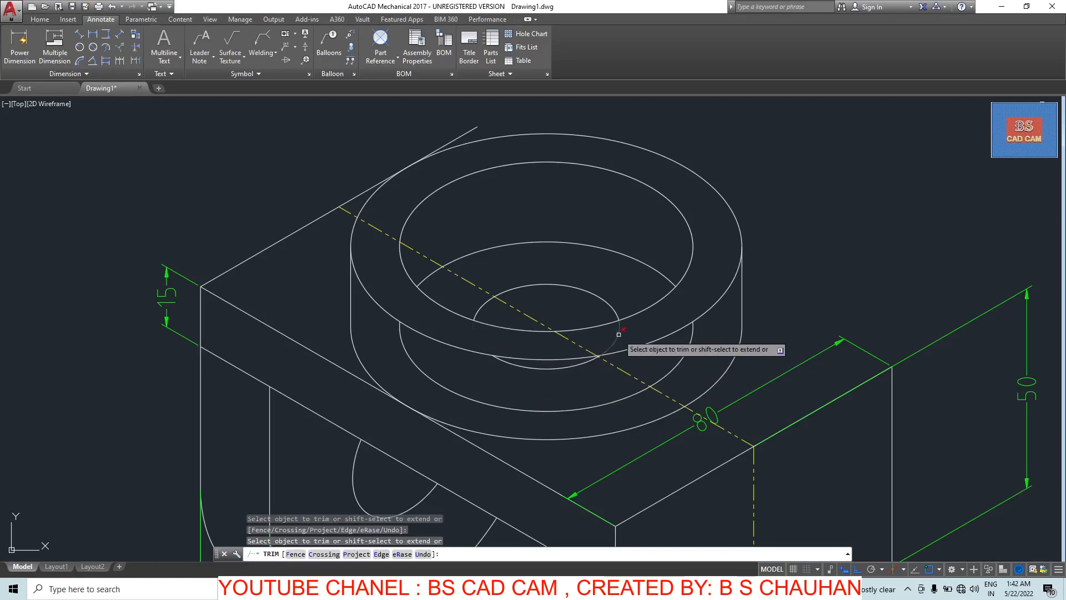
pyautogui.press('Escape')
pyautogui.click(552, 368)
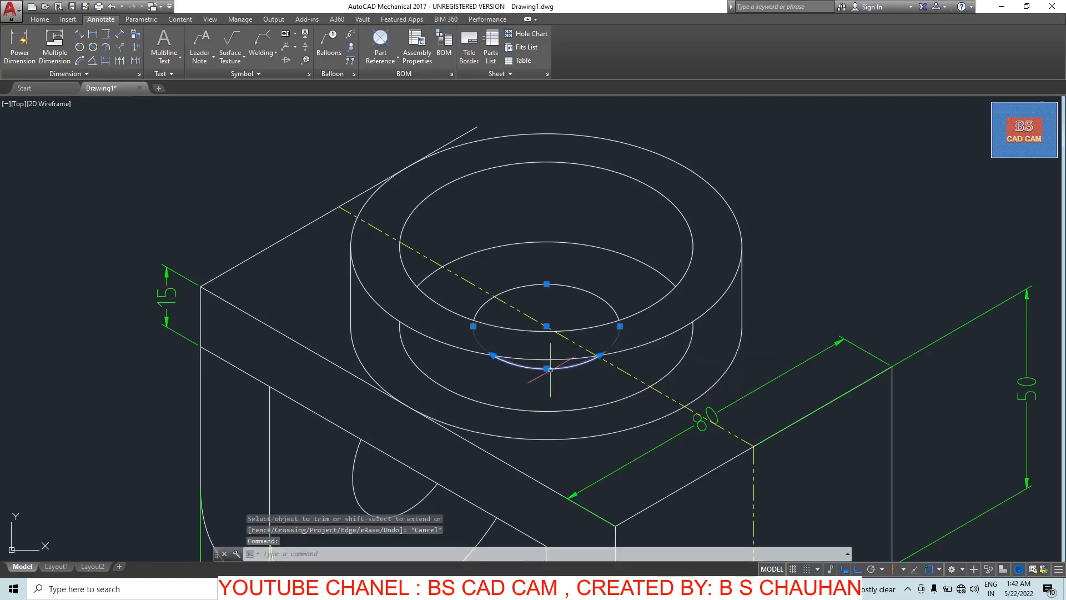
pyautogui.press('Delete')
# - Draw the plate's rear top edge from the right rear corner to the open end of the left top edge
pyautogui.scroll(-2, 491, 274)
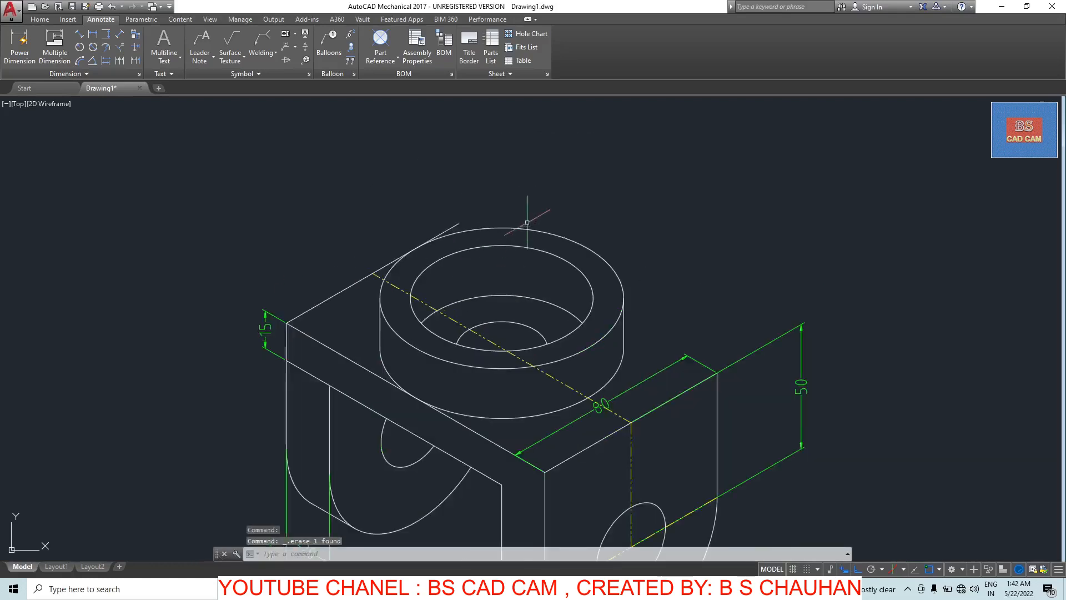
pyautogui.write('l')
pyautogui.press('Return')
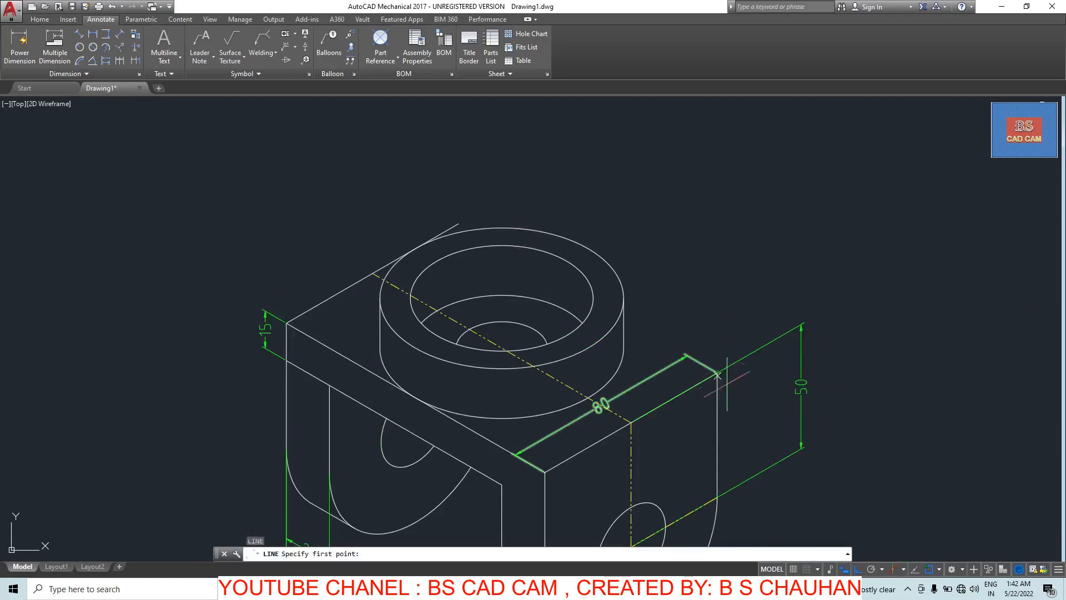
pyautogui.click(717, 372)
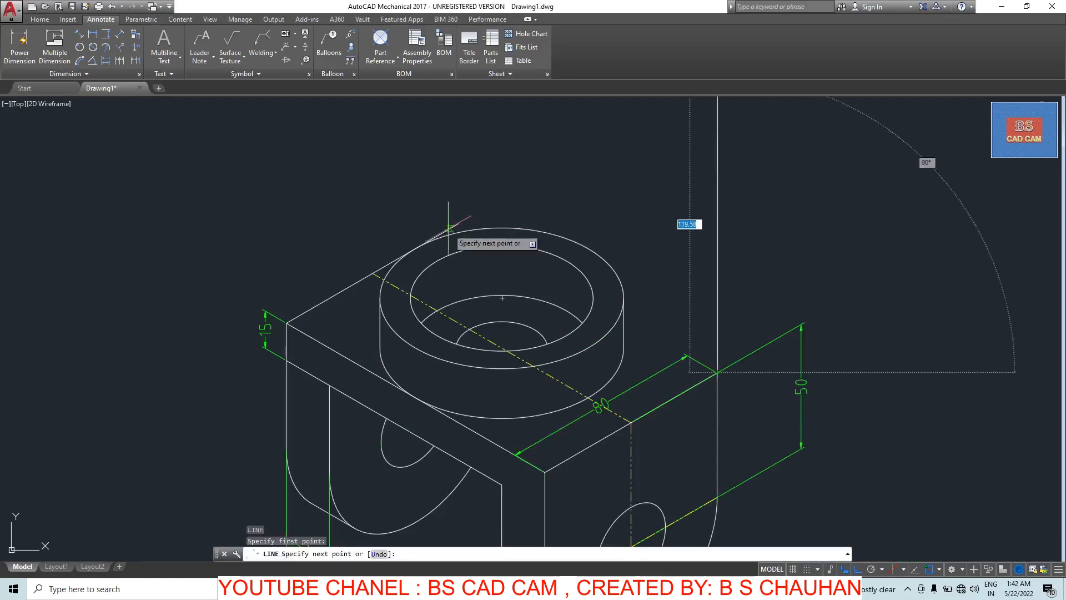
pyautogui.click(458, 223)
pyautogui.press('Escape')
pyautogui.press('Escape')
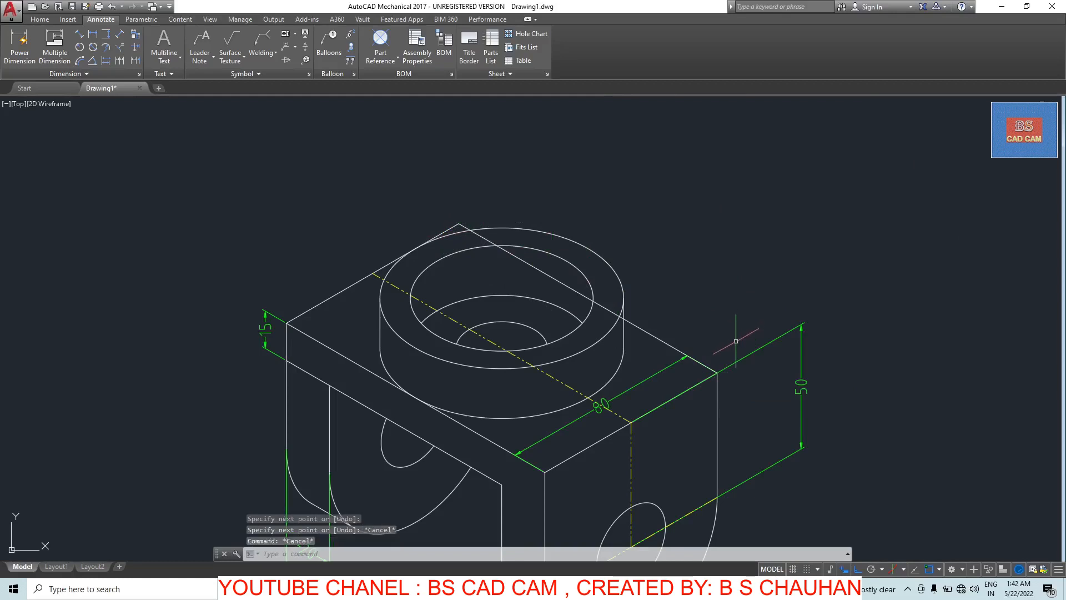
# - Trim the plate's rear top edge where it crosses the boss's ring and erase the leftover segment inside the bore
pyautogui.write('tr')
pyautogui.press('Return')
pyautogui.press('Return')
pyautogui.scroll(4, 609, 324)
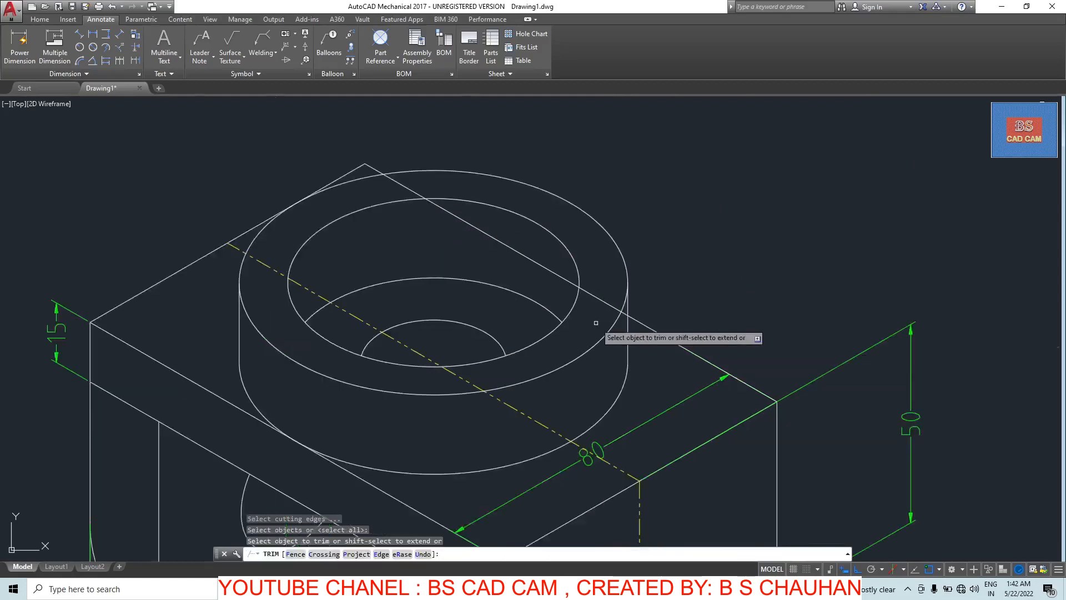
pyautogui.click(630, 306)
pyautogui.scroll(-4, 559, 254)
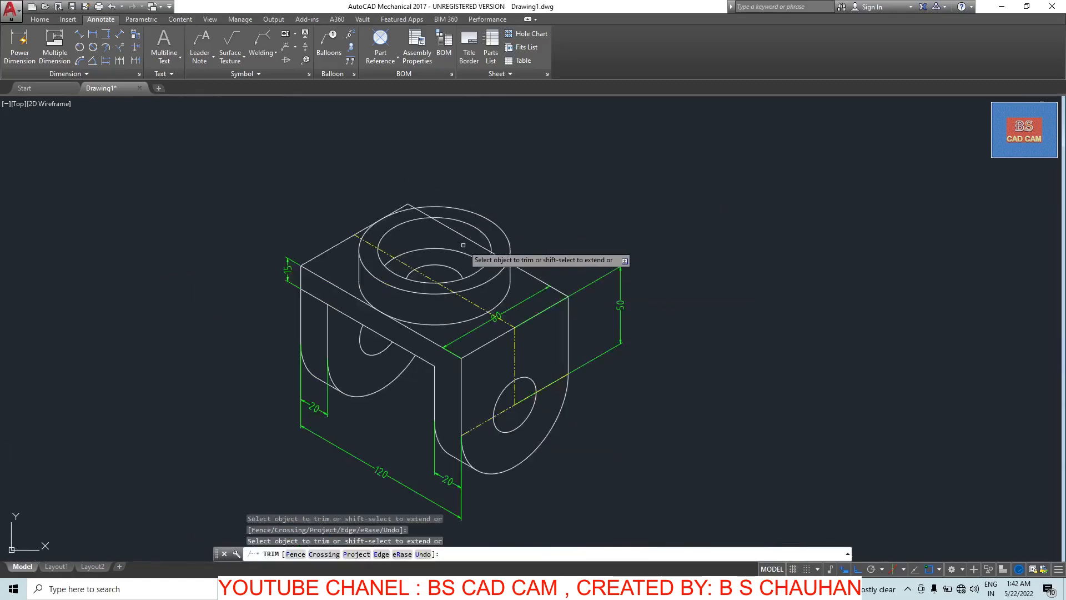
pyautogui.scroll(4, 475, 254)
pyautogui.click(422, 195)
pyautogui.press('Escape')
pyautogui.click(493, 236)
pyautogui.press('Delete')
pyautogui.scroll(-4, 492, 236)
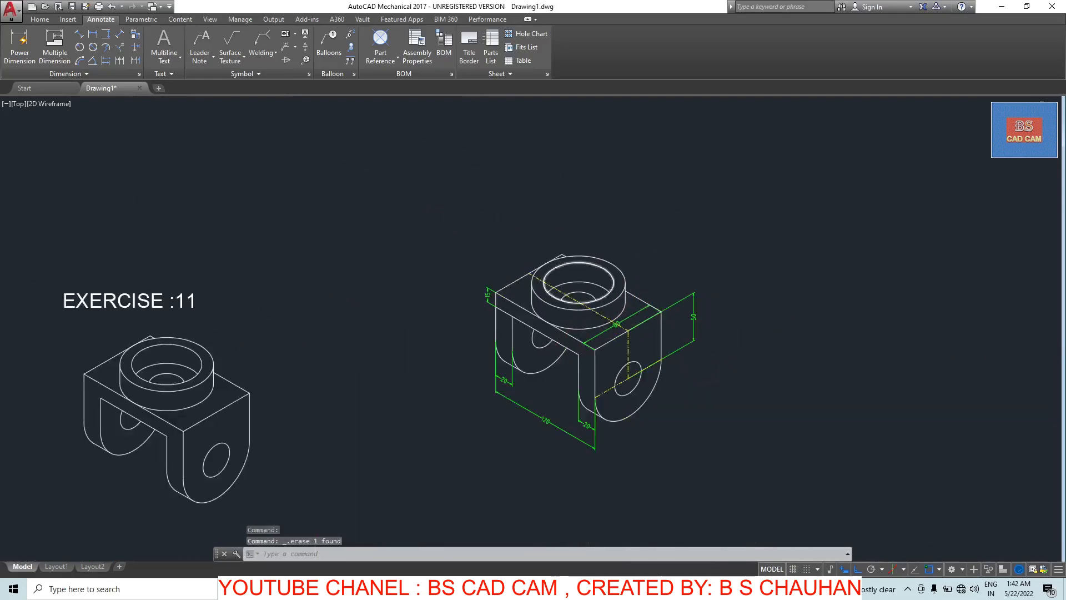
# - Draw a line at 30° through the centre of the boss's top circle and stretch its inner end past the opposite rim
pyautogui.scroll(4, 590, 294)
pyautogui.press('Escape')
pyautogui.press('Return')
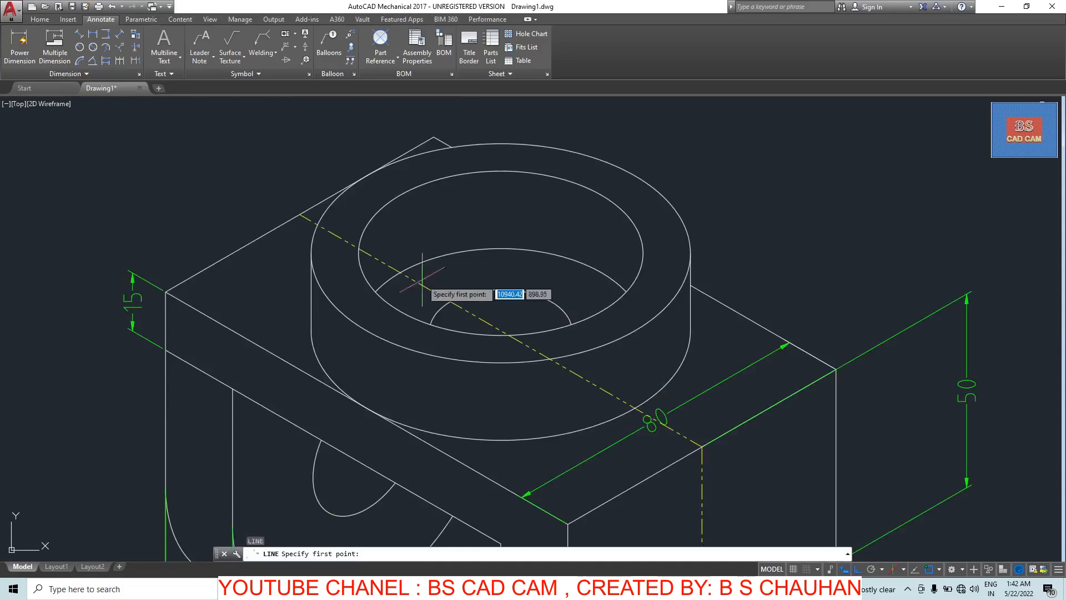
pyautogui.click(501, 253)
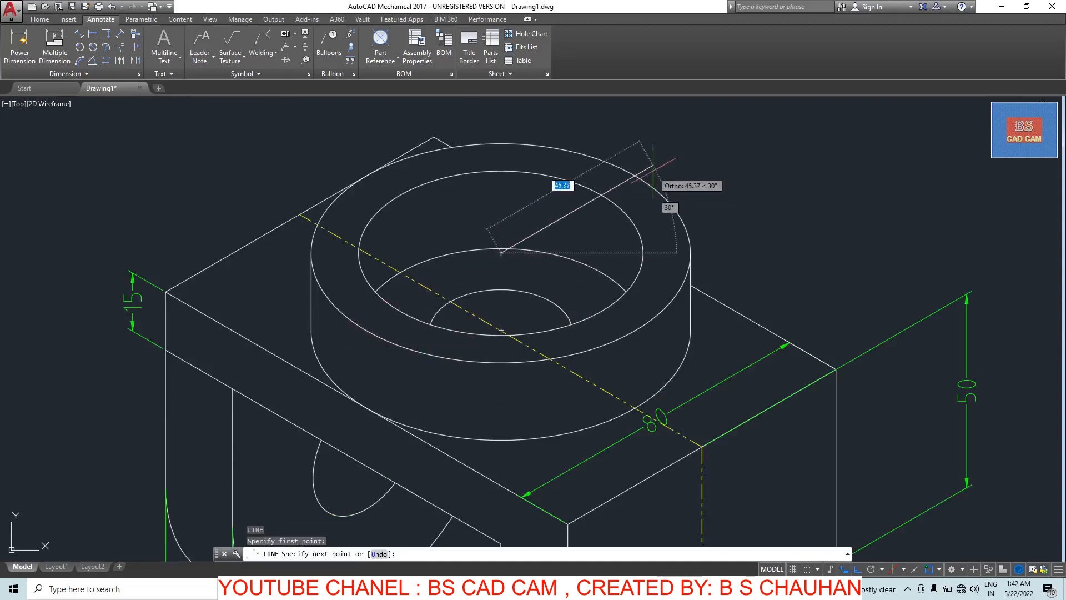
pyautogui.click(663, 149)
pyautogui.press('Escape')
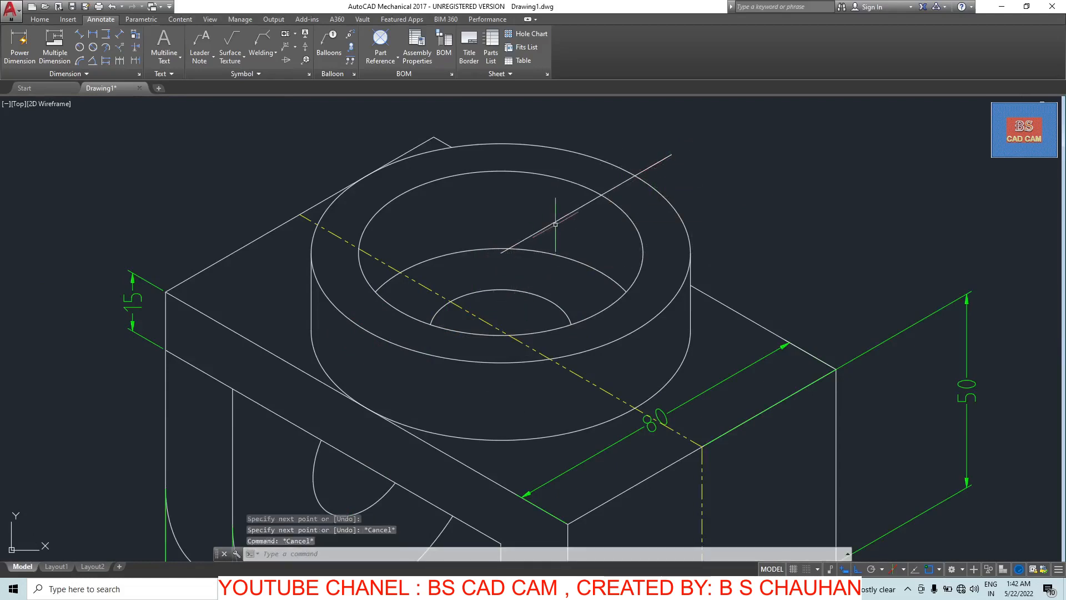
pyautogui.click(555, 223)
pyautogui.click(500, 252)
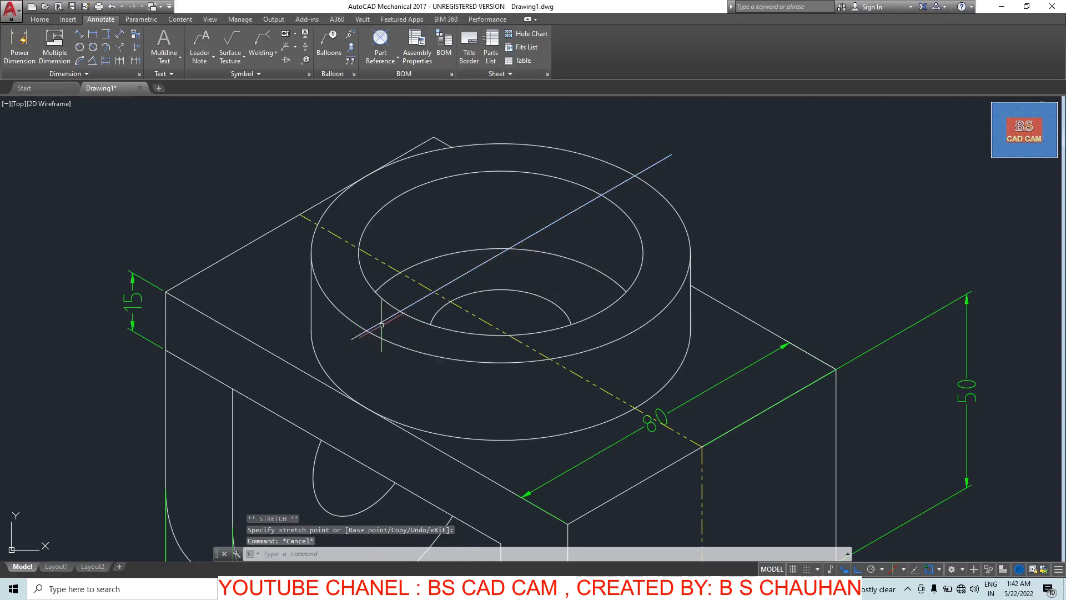
# - Draw a second line at 330° from the boss's top centre in the left isoplane and stretch it past the opposite rim
pyautogui.press('Return')
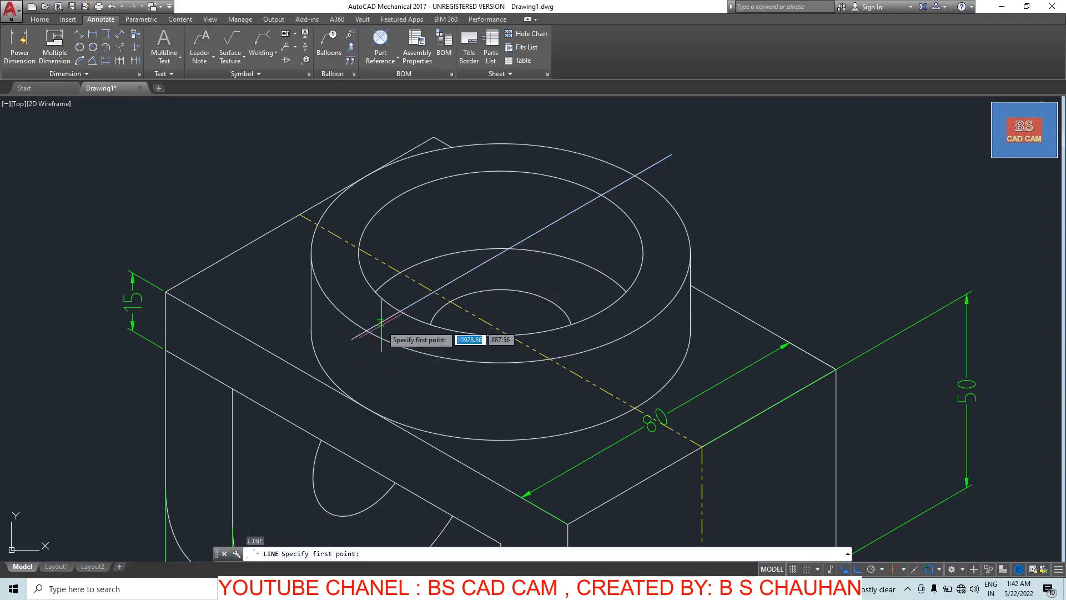
pyautogui.click(501, 253)
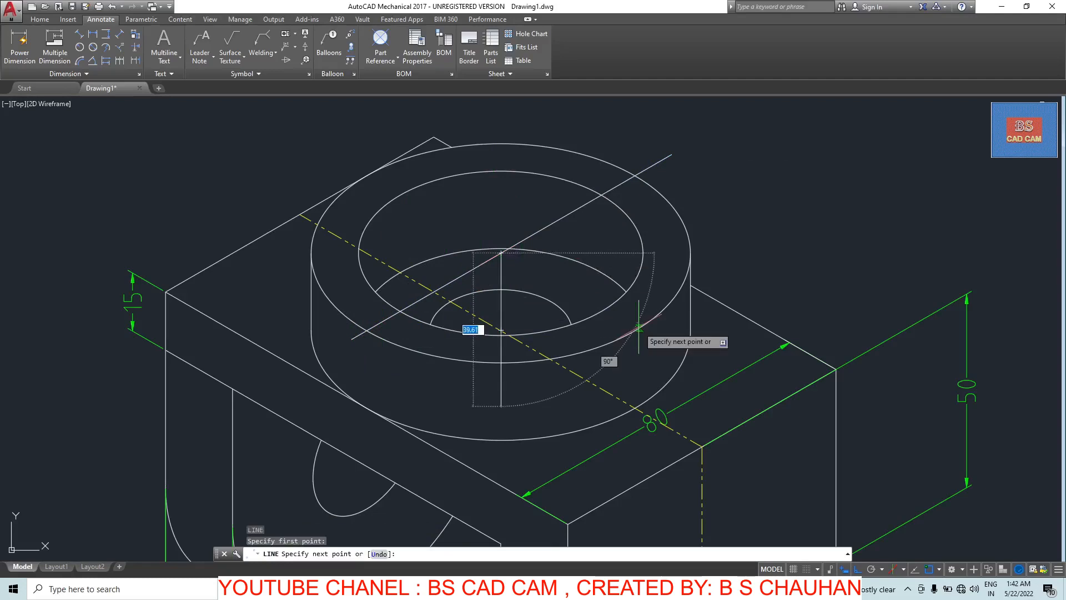
pyautogui.press('F5')
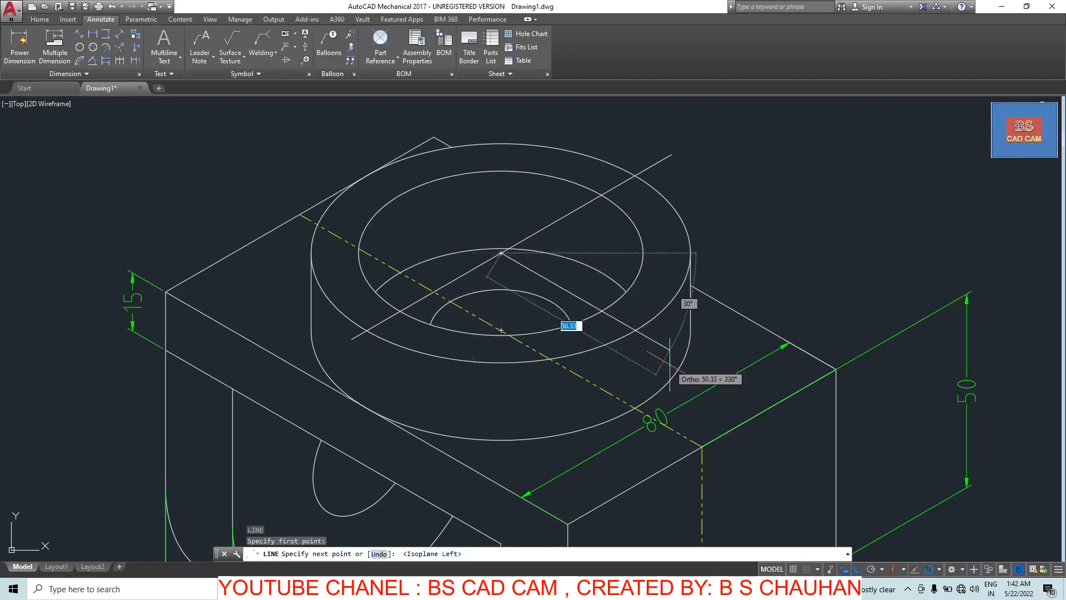
pyautogui.click(670, 364)
pyautogui.press('Escape')
pyautogui.click(565, 288)
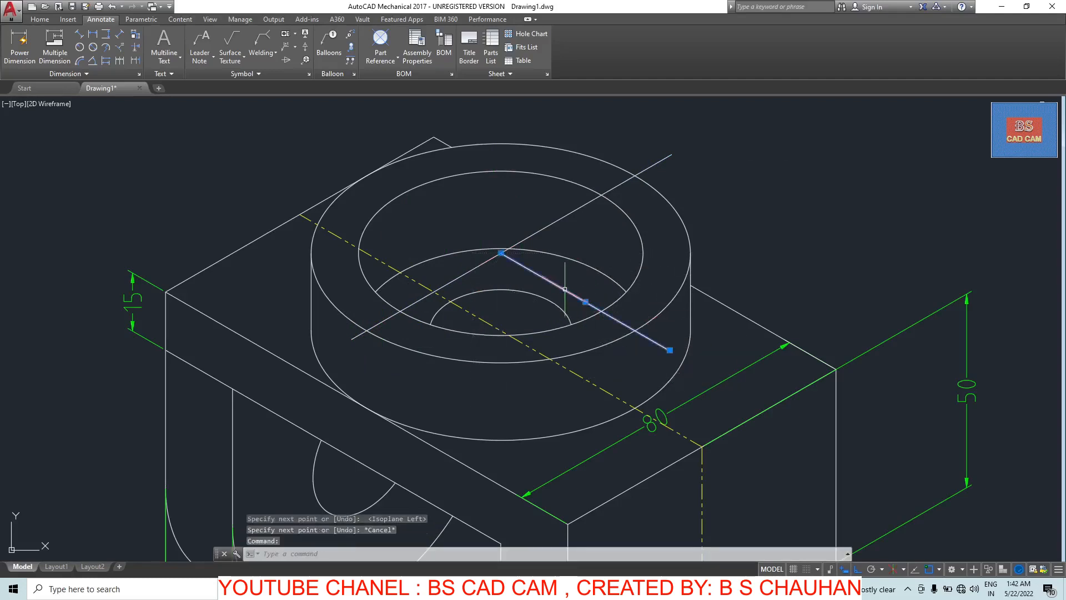
pyautogui.click(501, 252)
pyautogui.click(330, 154)
pyautogui.press('Escape')
pyautogui.press('Escape')
# - Change both crossing lines on the boss's top face to linetype ACISOTGB
pyautogui.click(575, 216)
pyautogui.click(531, 215)
pyautogui.click(452, 215)
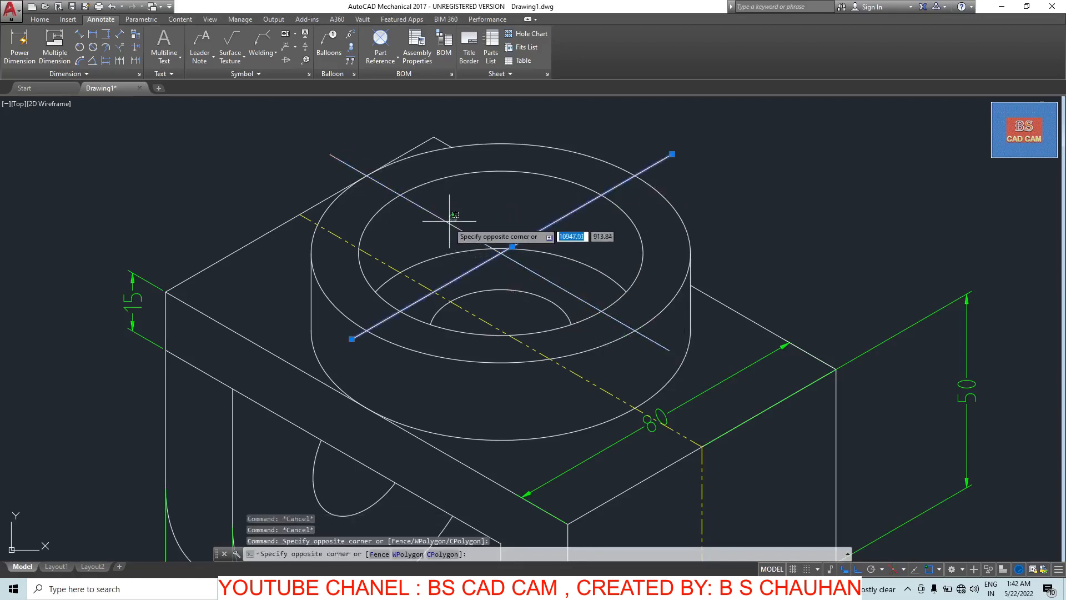
pyautogui.click(447, 221)
pyautogui.keyDown('shift'); pyautogui.rightClick(447, 223); pyautogui.keyUp('shift')
pyautogui.click(434, 214)
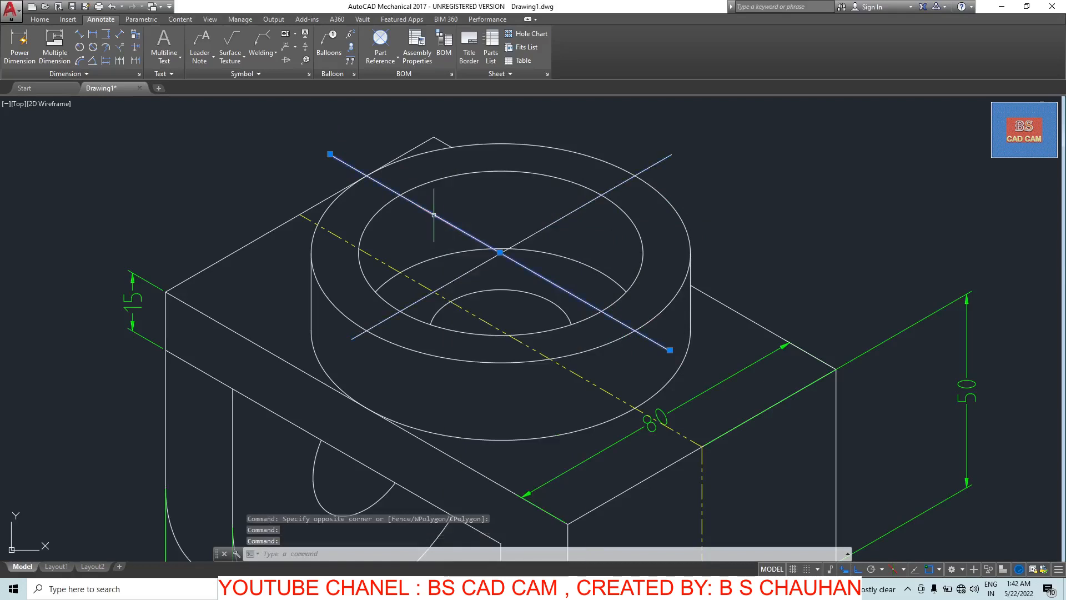
pyautogui.click(541, 227)
pyautogui.rightClick(541, 228)
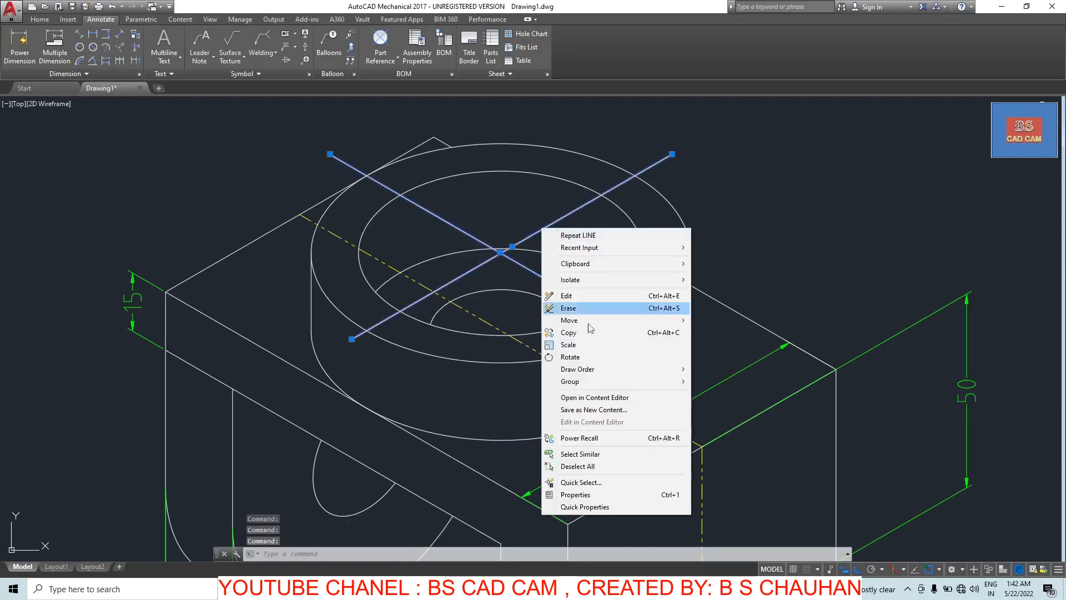
pyautogui.click(615, 505)
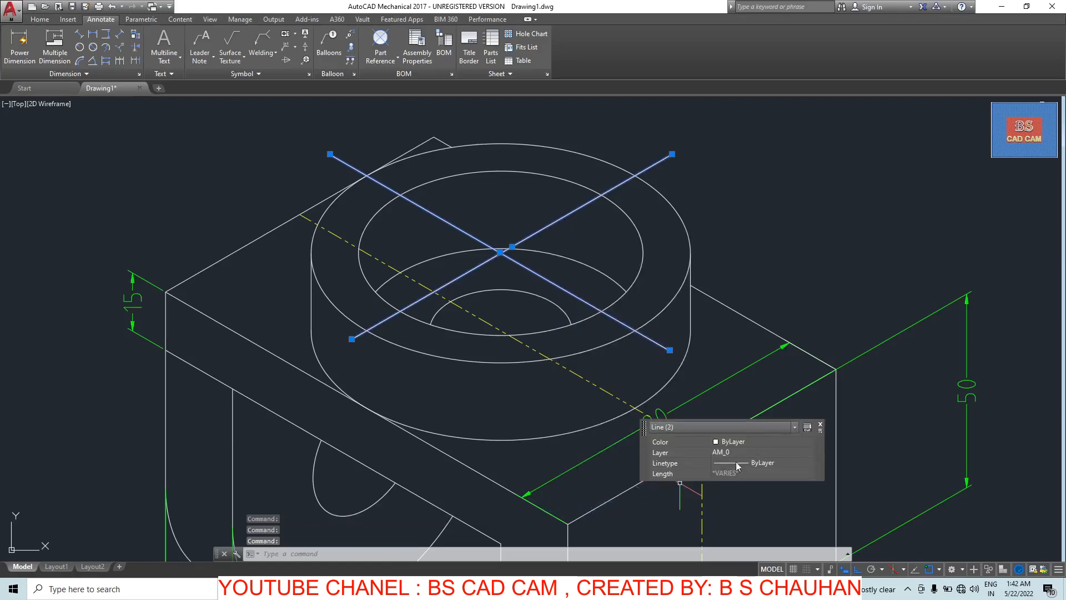
pyautogui.click(808, 464)
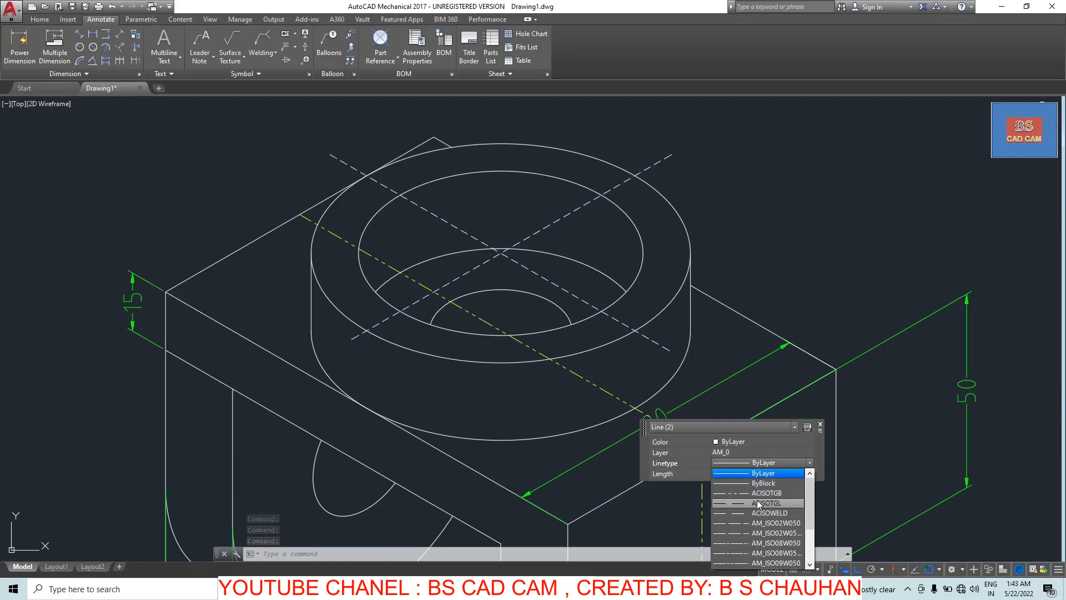
pyautogui.click(758, 492)
# - Set the colour of the two crossing centre lines on the boss's top to Yellow
pyautogui.click(727, 445)
pyautogui.click(728, 442)
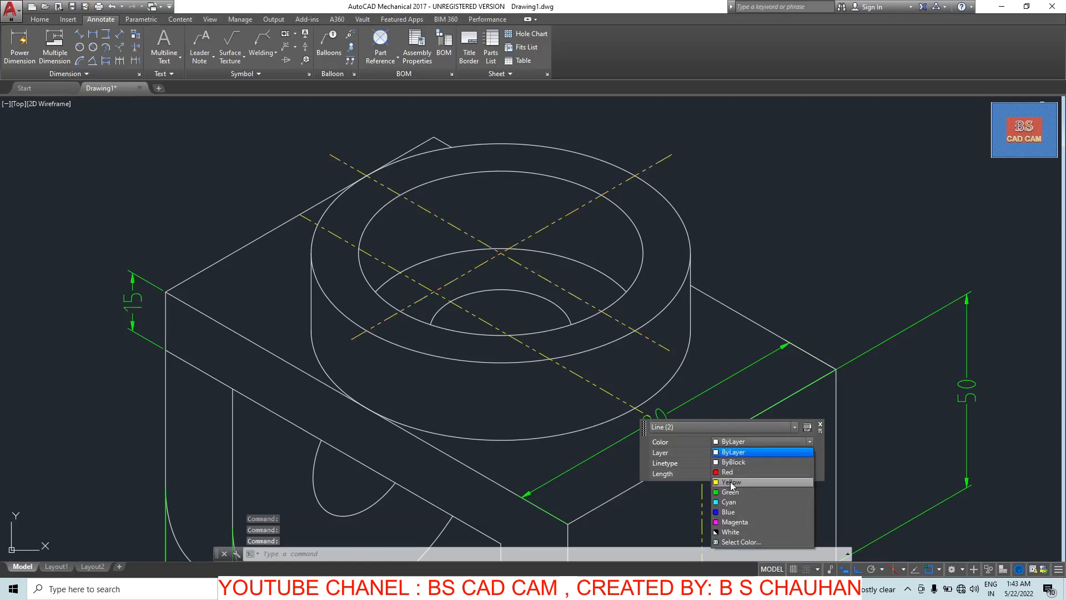
pyautogui.click(730, 482)
pyautogui.click(797, 233)
pyautogui.press('Escape')
pyautogui.click(796, 233)
pyautogui.press('Escape')
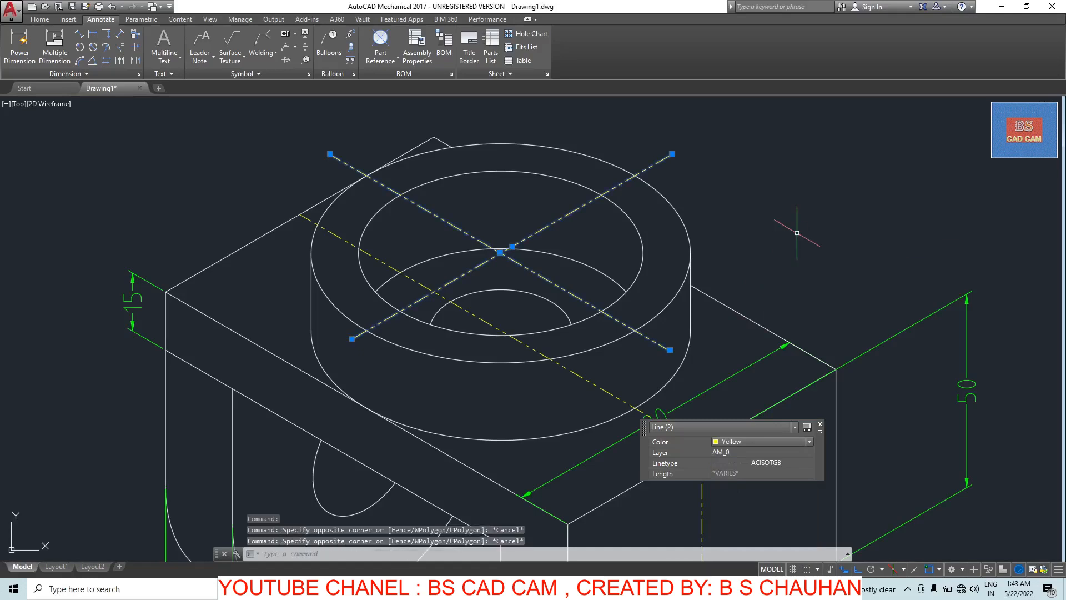
pyautogui.press('Escape')
pyautogui.press('Escape')
# - Stretch the lower end of the right lug's vertical centre line straight down past the hole's edge
pyautogui.scroll(-4, 797, 232)
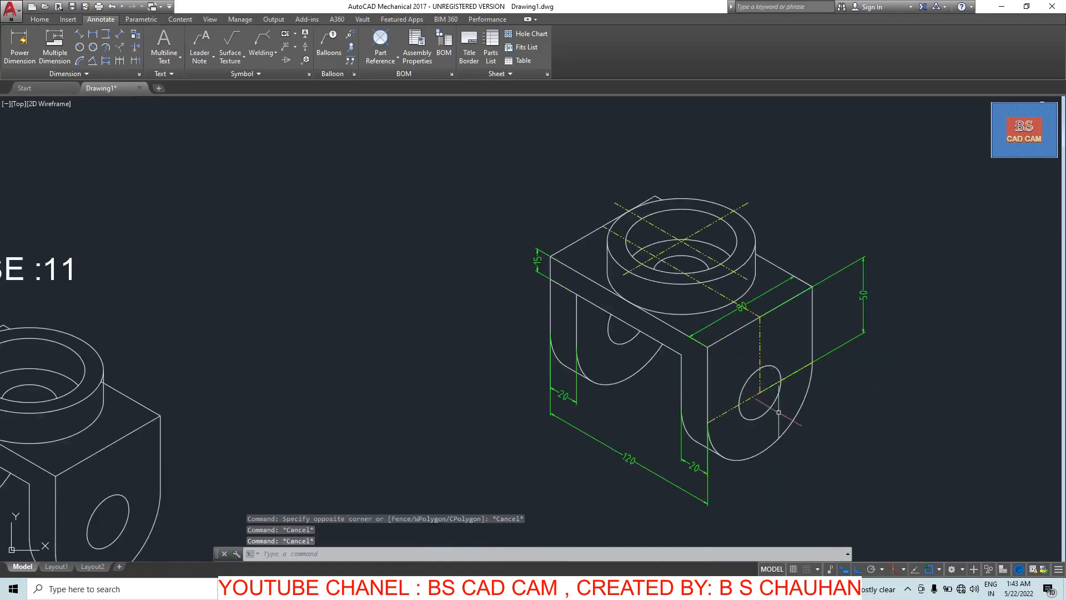
pyautogui.scroll(4, 778, 412)
pyautogui.click(674, 320)
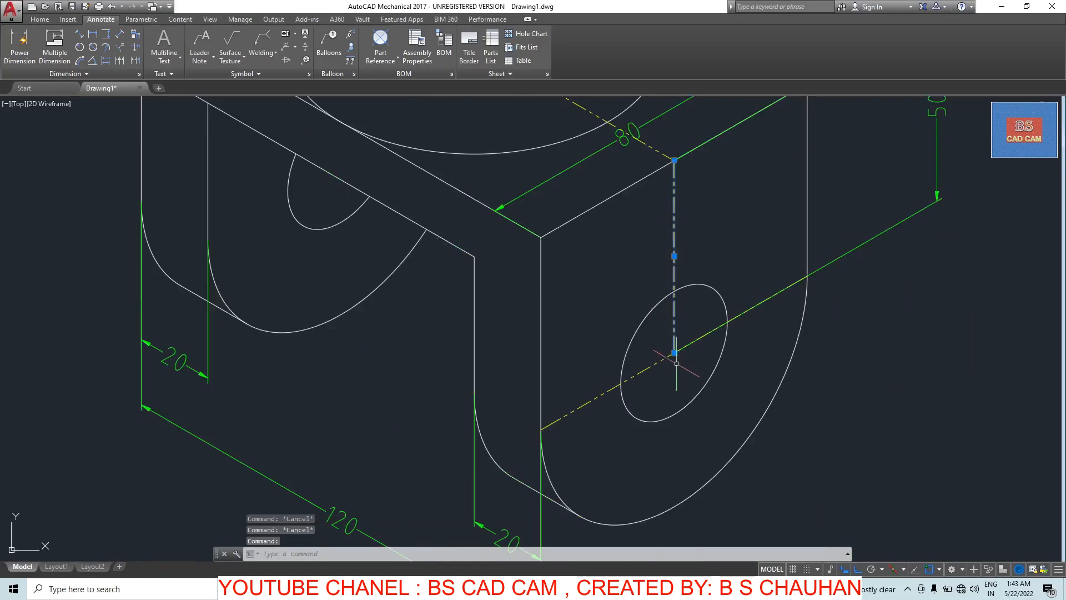
pyautogui.click(674, 351)
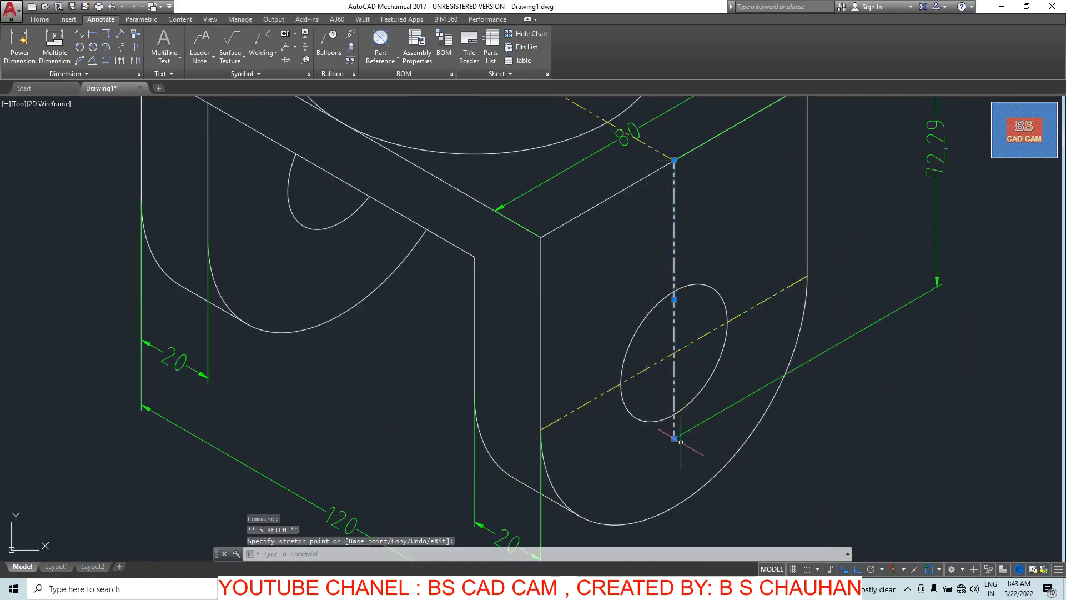
pyautogui.press('Escape')
# - Delete the distorted height dimension beside the right lug
pyautogui.click(955, 194)
pyautogui.click(925, 209)
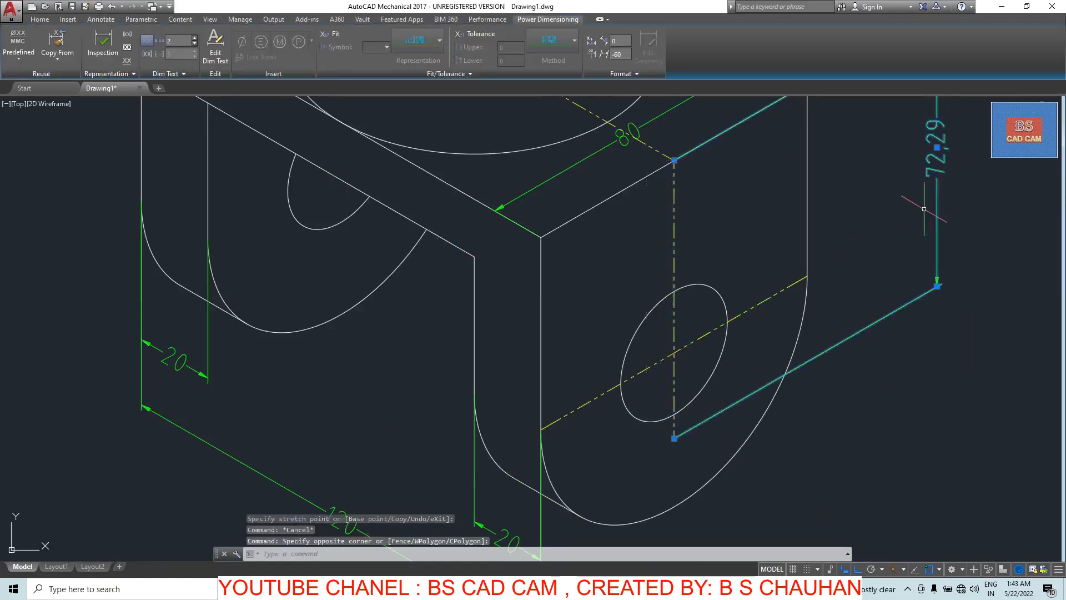
pyautogui.press('Delete')
pyautogui.press('Escape')
pyautogui.press('Escape')
pyautogui.press('Escape')
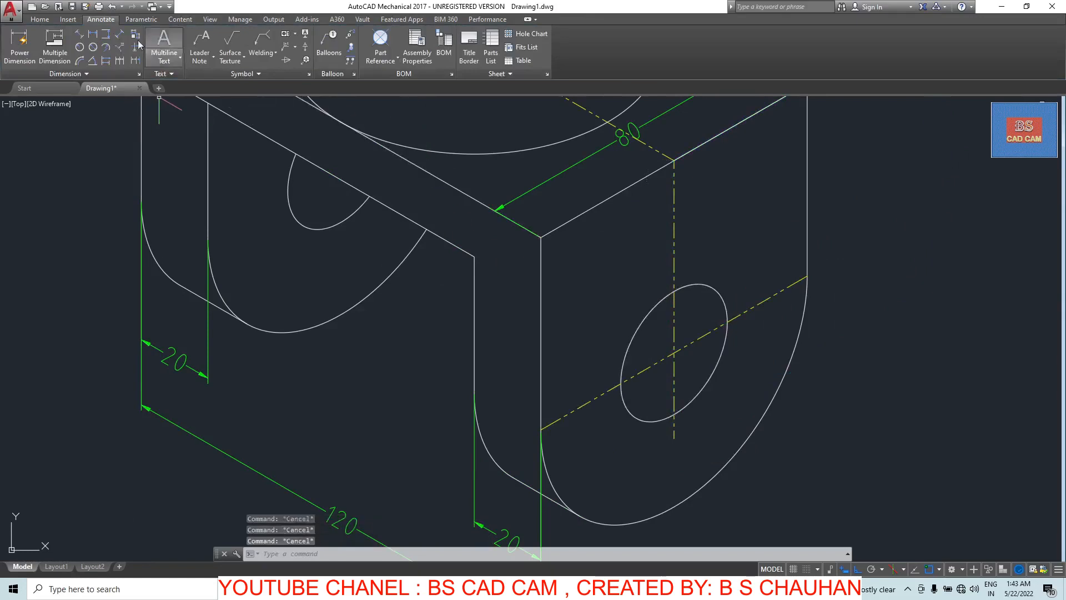
# - Add an aligned dimension from the right lug's hole centre up to the plate's top edge, placed outside the lug
pyautogui.click(84, 36)
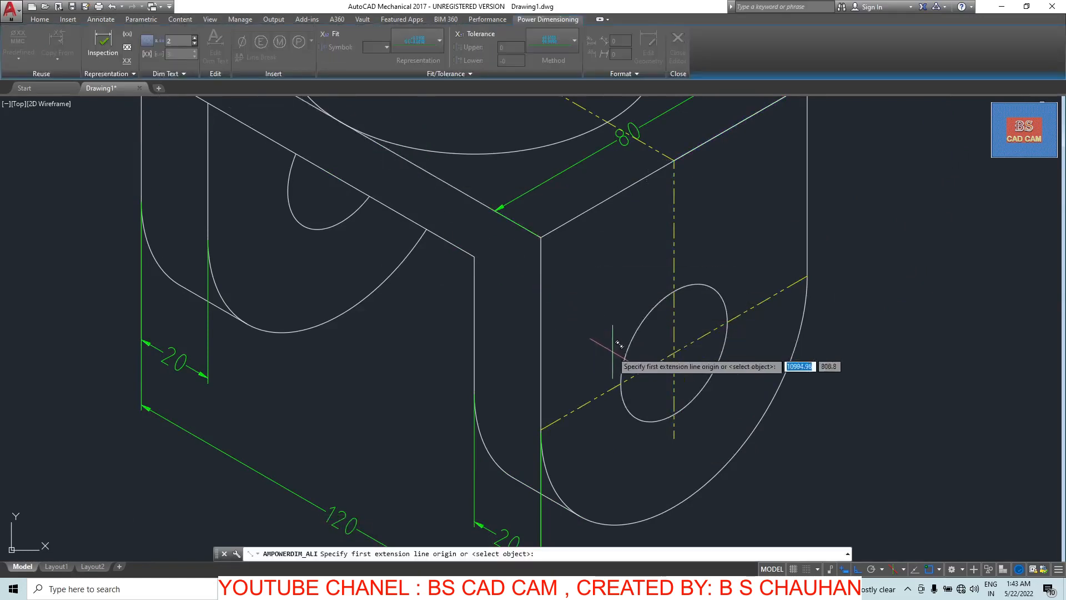
pyautogui.click(674, 353)
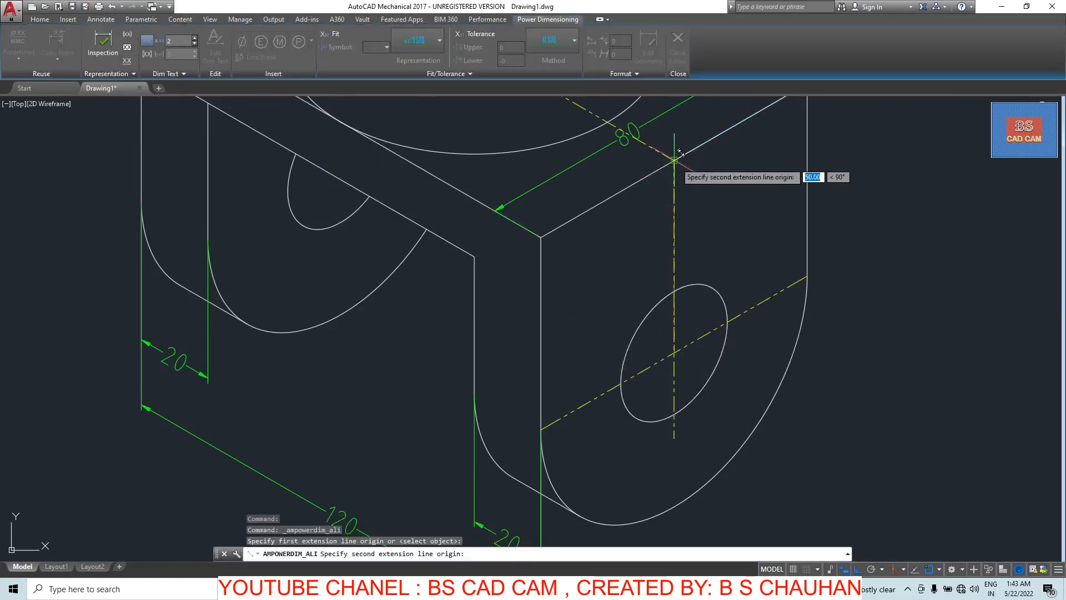
pyautogui.click(674, 160)
pyautogui.click(896, 160)
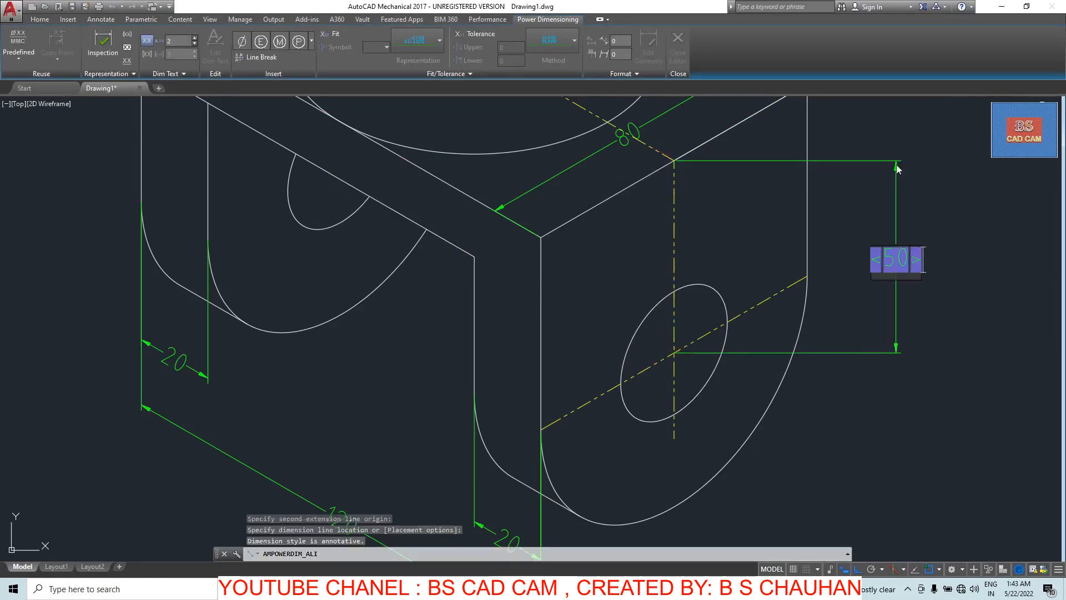
pyautogui.click(964, 288)
pyautogui.press('Escape')
pyautogui.press('Escape')
pyautogui.scroll(-3, 802, 297)
pyautogui.scroll(1, 831, 281)
pyautogui.click(891, 288)
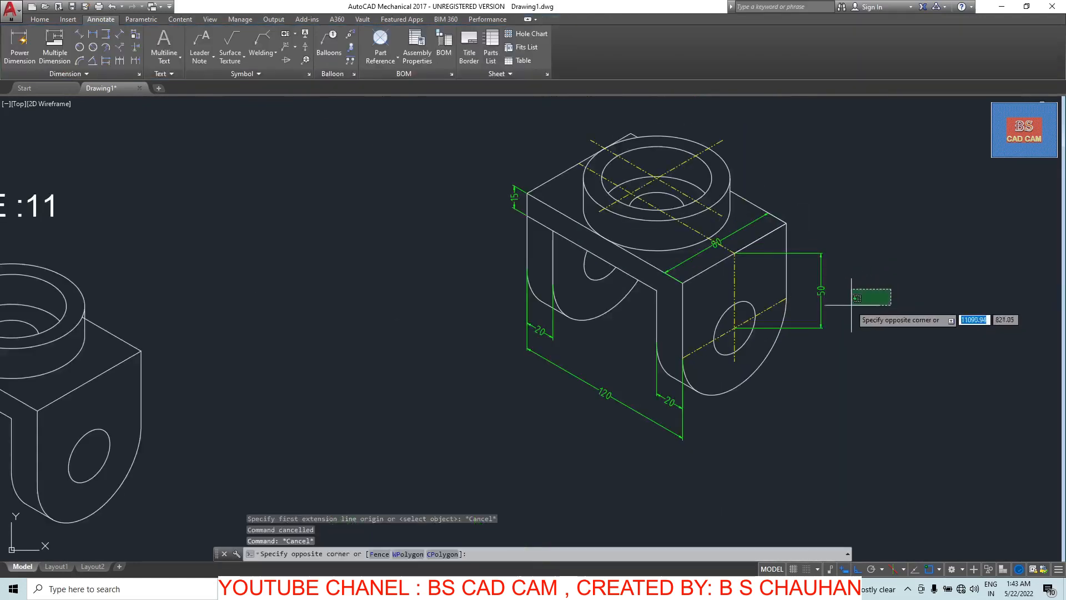
pyautogui.press('Escape')
pyautogui.press('Escape')
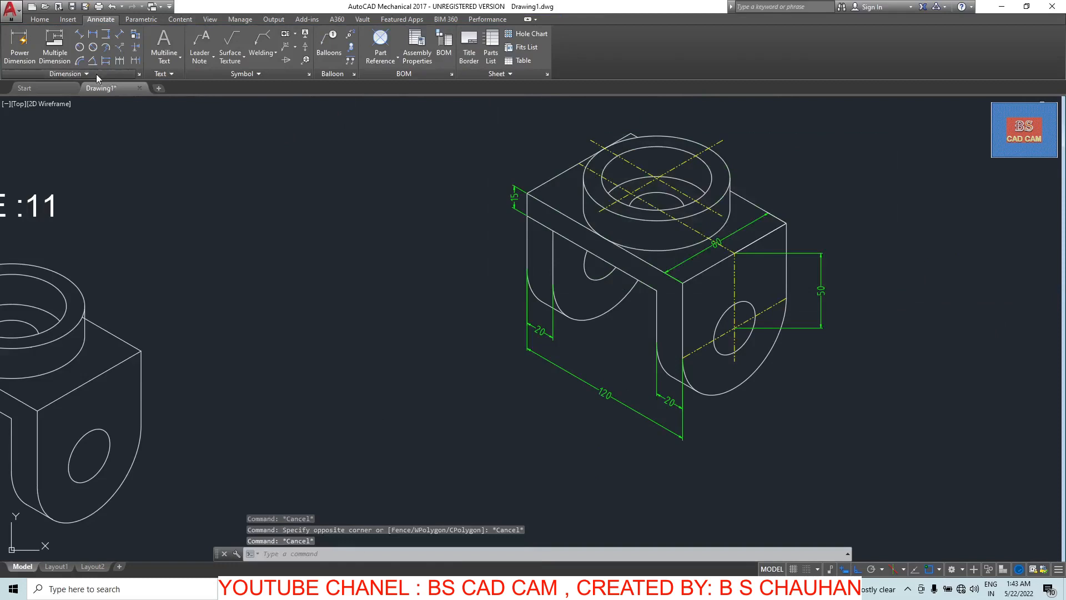
# - Oblique the right lug's hole-centre height dimension by 30 degrees
pyautogui.click(96, 74)
pyautogui.click(68, 92)
pyautogui.click(841, 278)
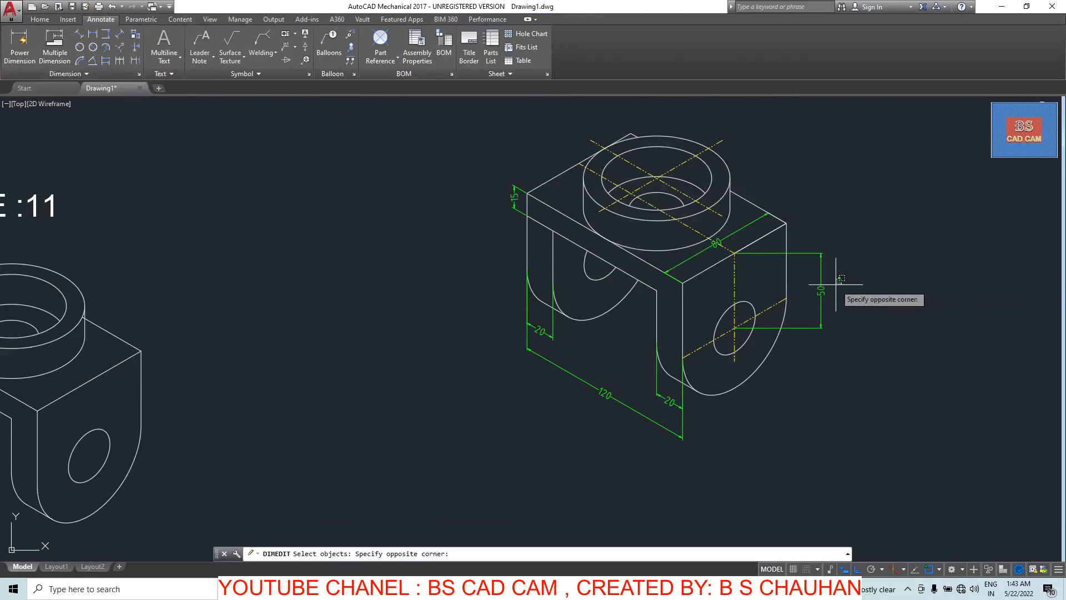
pyautogui.click(814, 289)
pyautogui.press('Return')
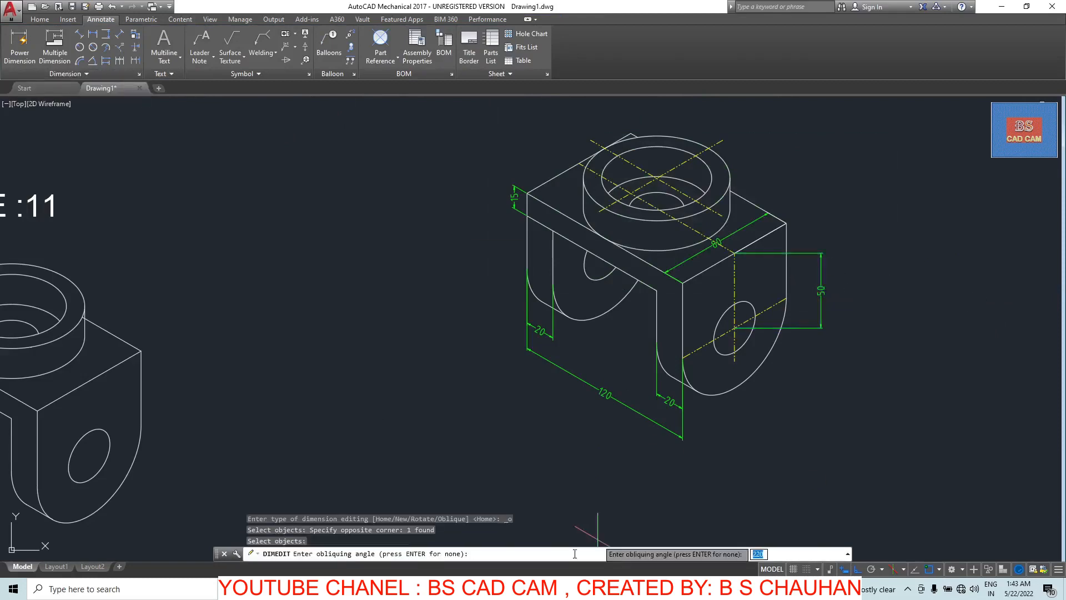
pyautogui.write('30')
pyautogui.press('Return')
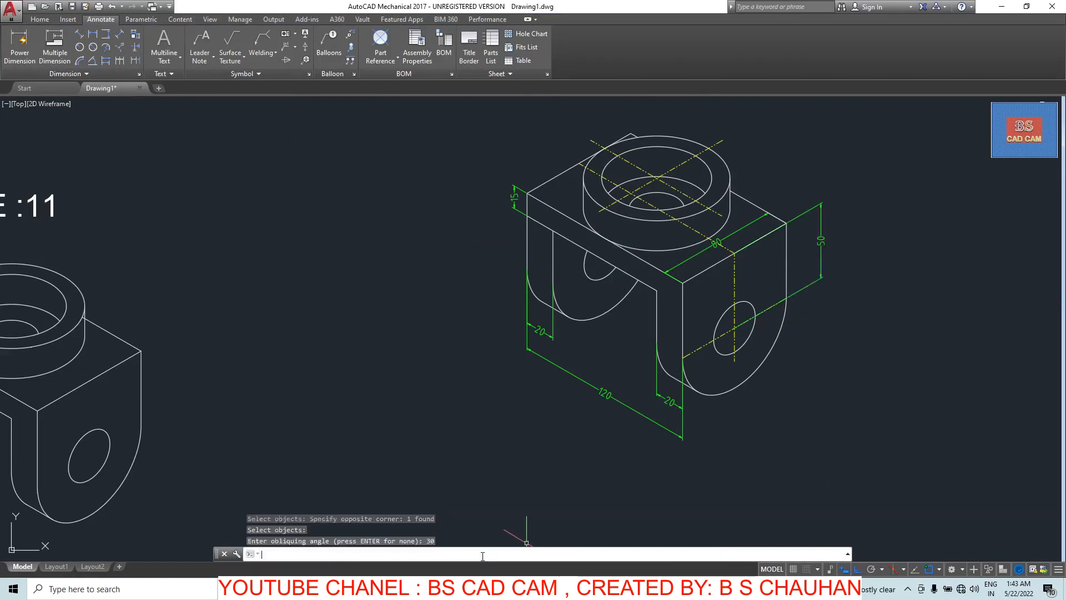
# - Draw a 20 mm vertical line between the centre of the plate's top face and the centre of the boss's top circle
pyautogui.scroll(4, 635, 183)
pyautogui.scroll(-3, 737, 302)
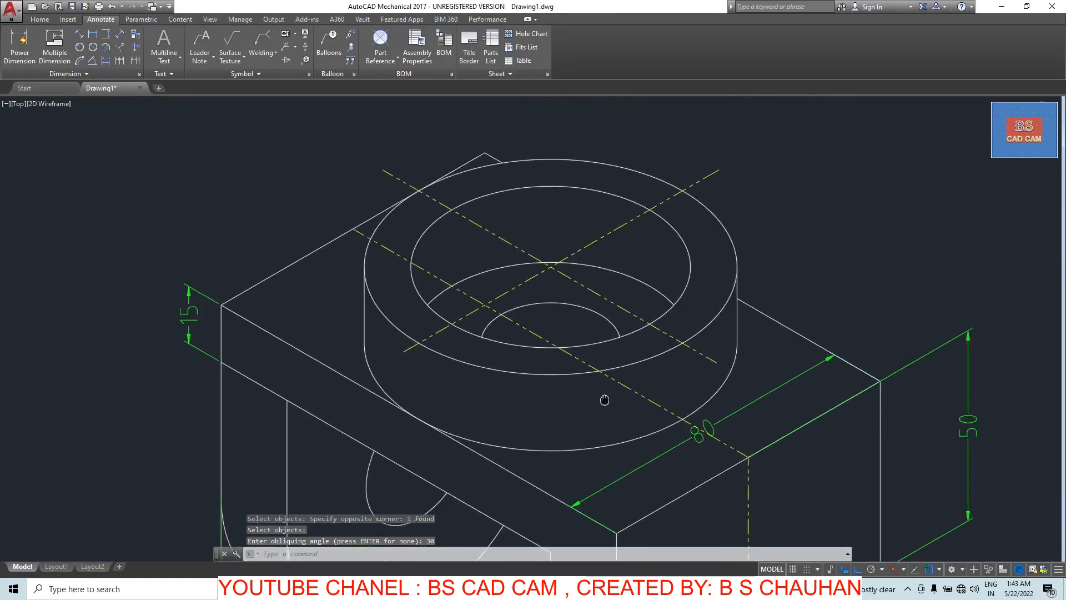
pyautogui.scroll(2, 661, 346)
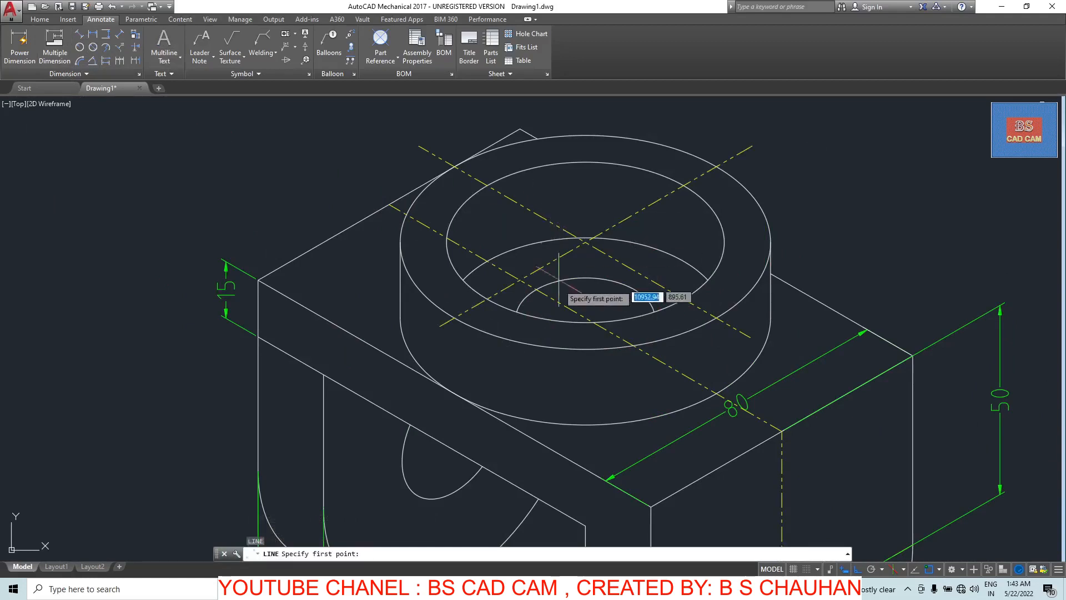
pyautogui.click(585, 318)
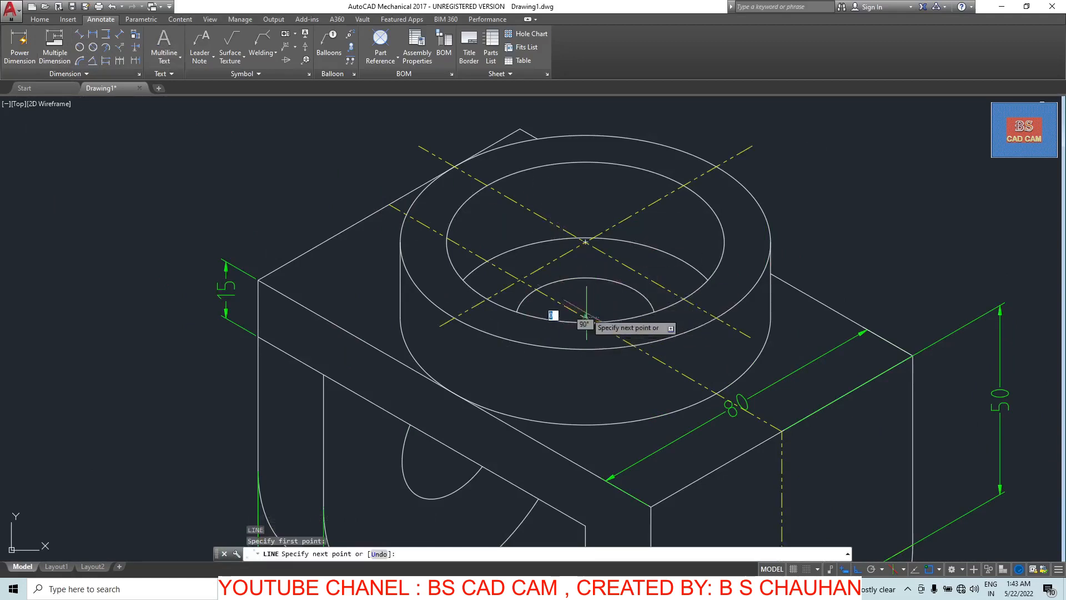
pyautogui.click(586, 242)
pyautogui.press('Escape')
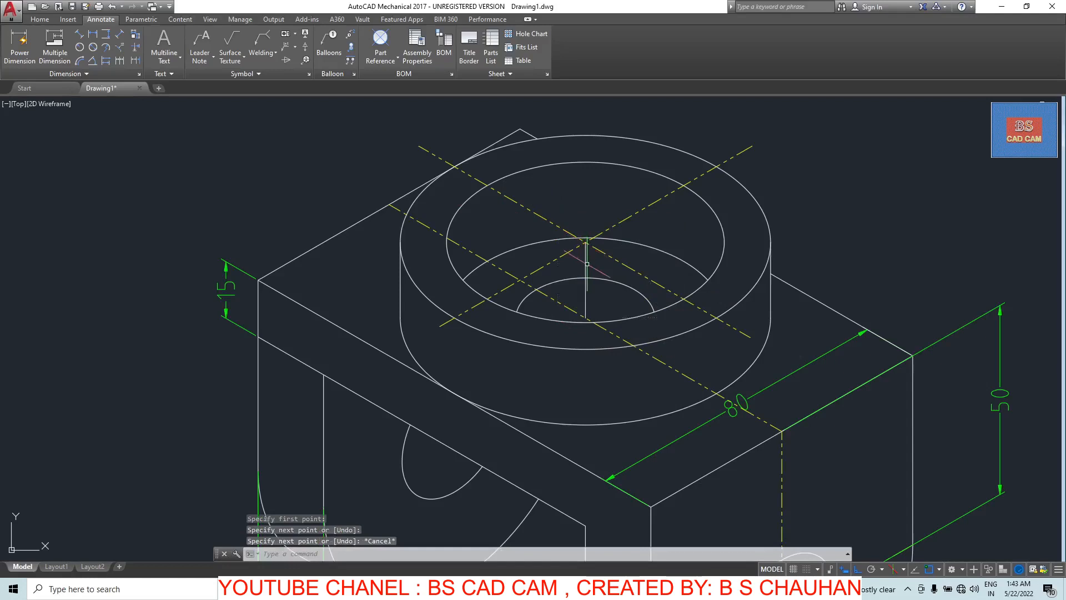
# - Change the 20 mm vertical line at the boss centre to a dashed linetype
pyautogui.click(586, 265)
pyautogui.rightClick(585, 267)
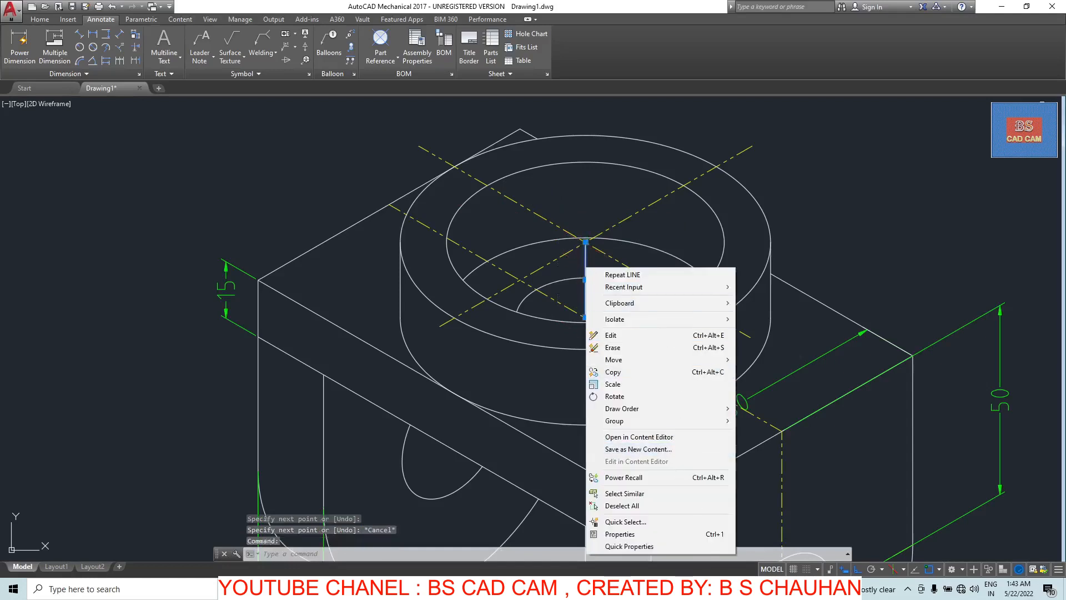
pyautogui.click(662, 546)
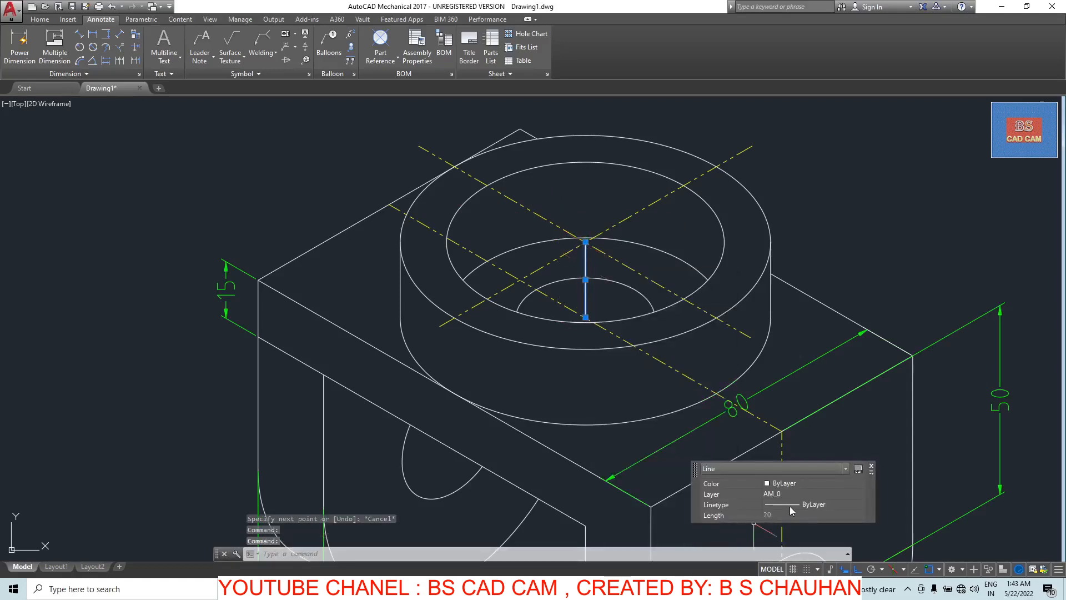
pyautogui.click(861, 503)
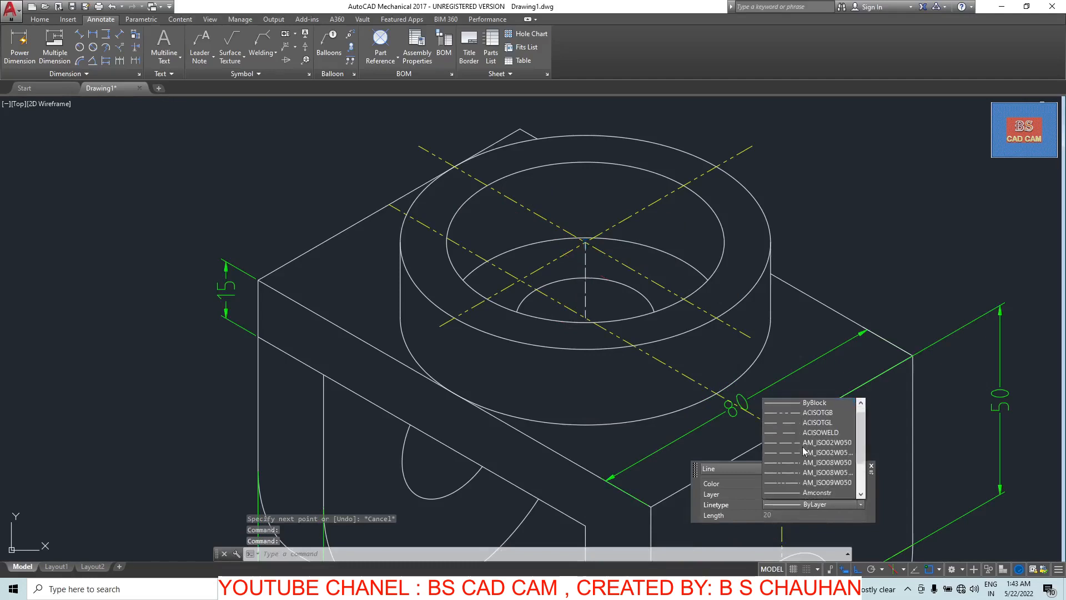
pyautogui.click(797, 419)
pyautogui.press('Escape')
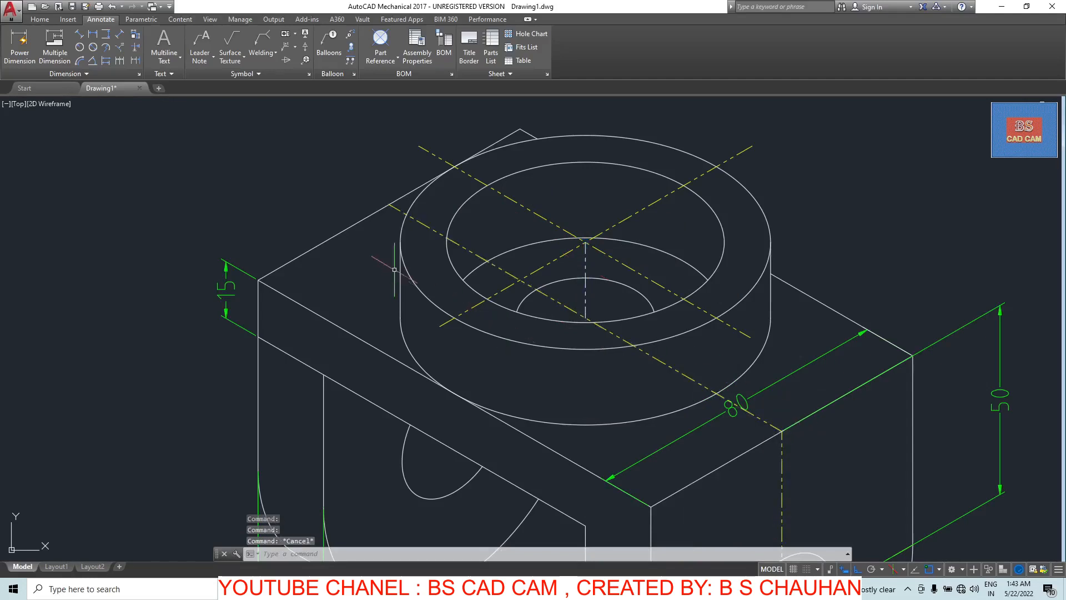
# - Add an aligned dimension along the dashed boss-height line, placed to the left of the boss
pyautogui.click(79, 35)
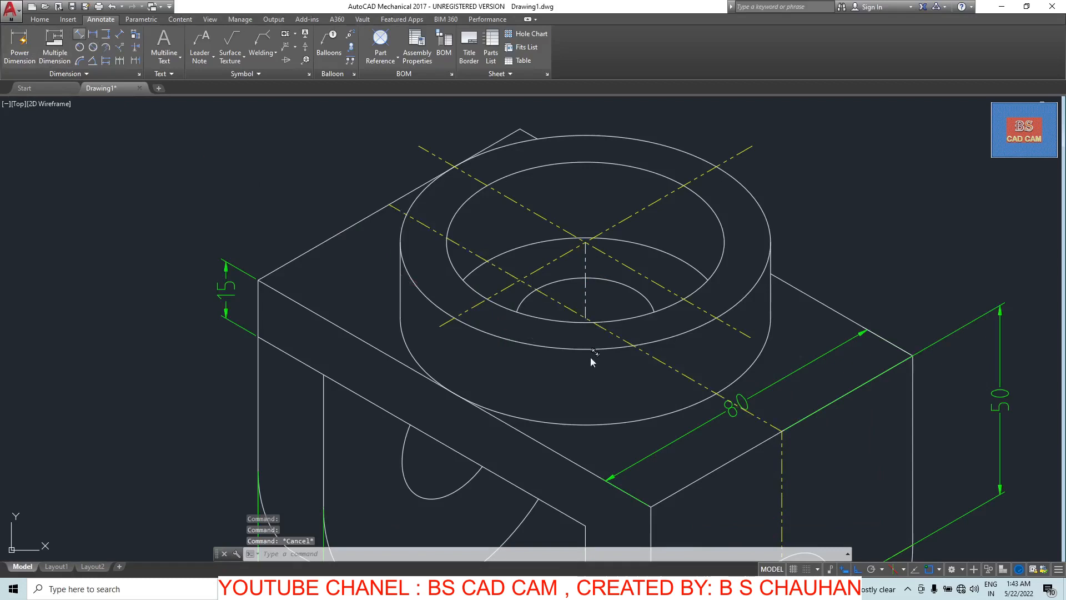
pyautogui.click(585, 317)
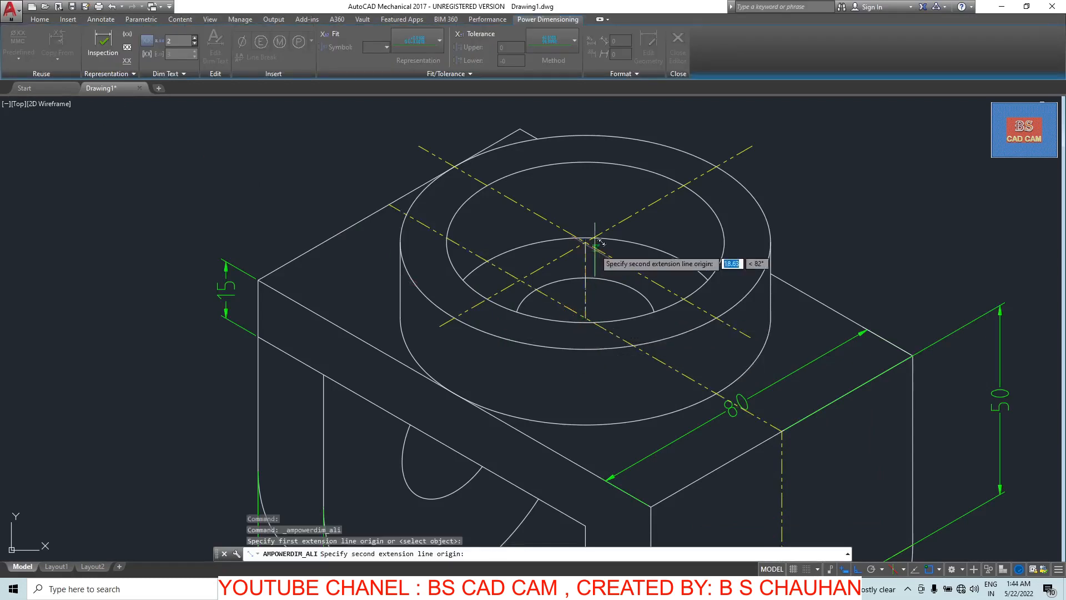
pyautogui.click(585, 241)
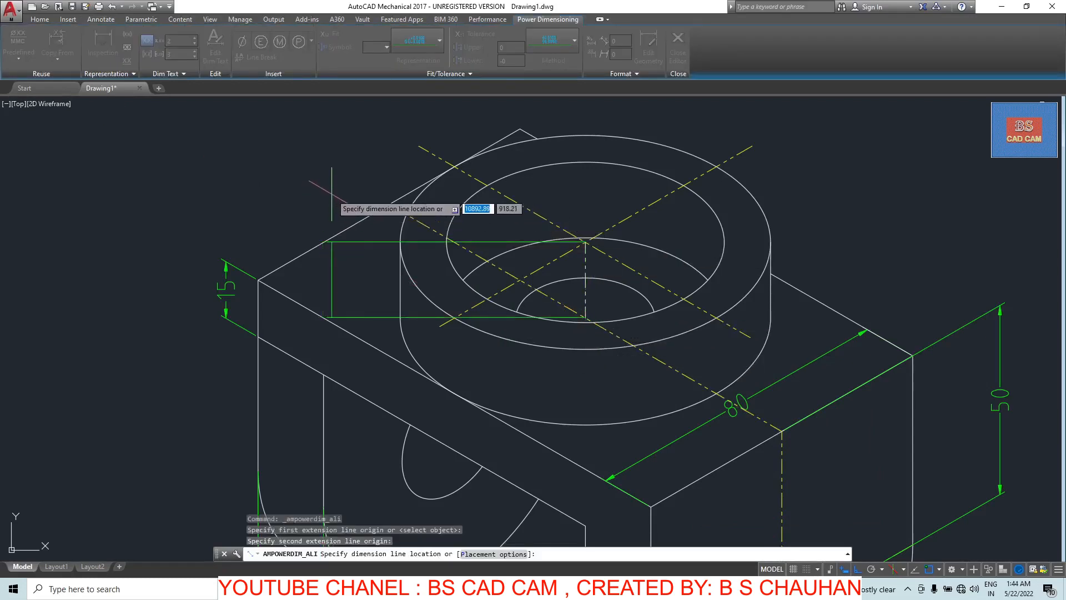
pyautogui.click(331, 309)
pyautogui.press('Escape')
pyautogui.press('Escape')
pyautogui.press('Escape')
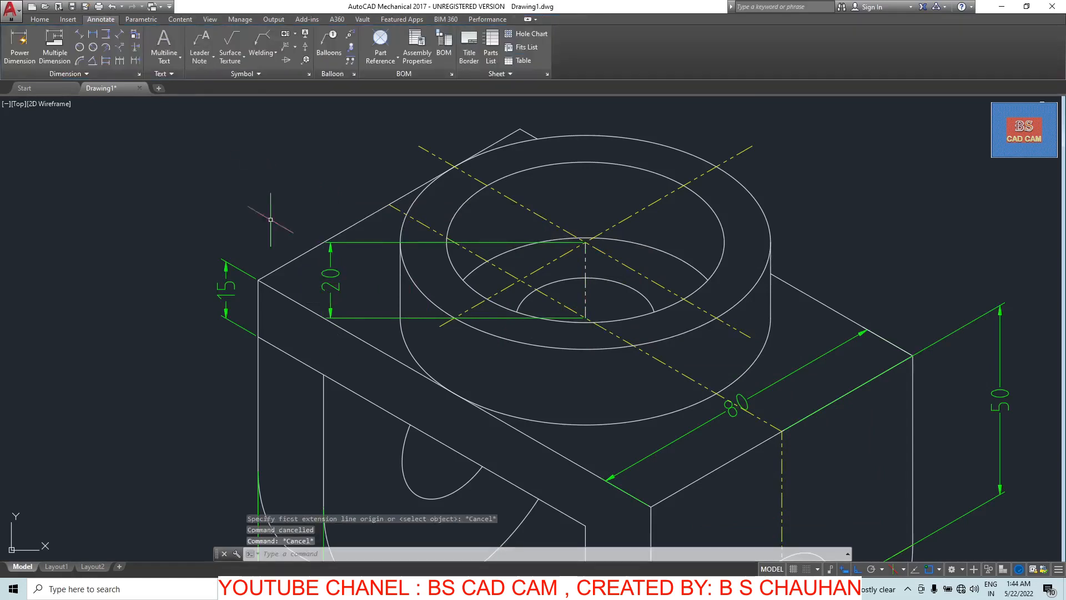
# - Oblique the boss height dimension by 150 degrees
pyautogui.click(68, 74)
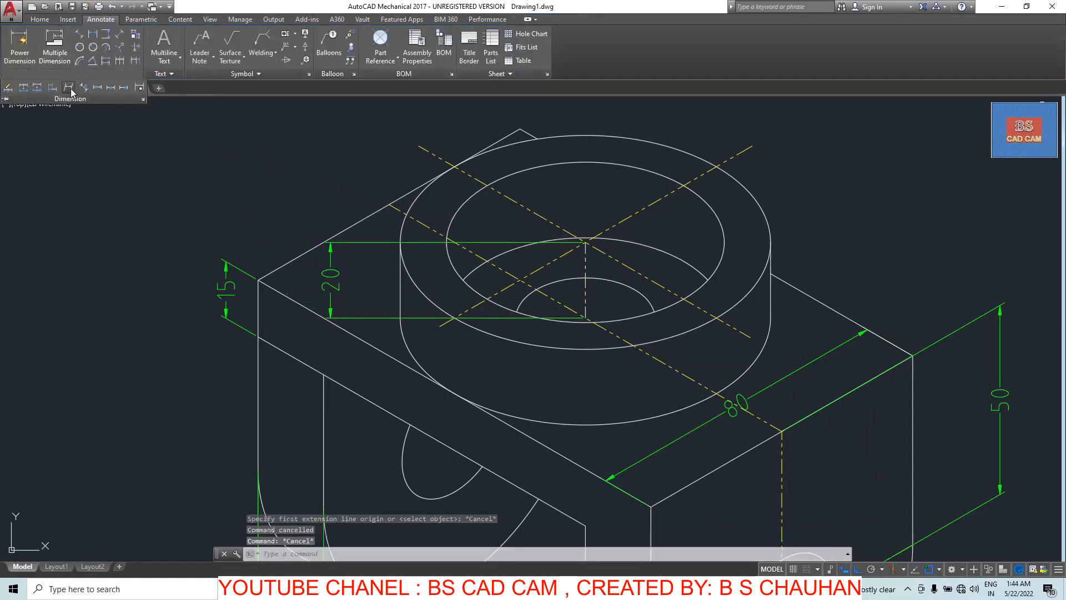
pyautogui.click(69, 88)
pyautogui.click(345, 292)
pyautogui.press('Return')
pyautogui.write('150')
pyautogui.press('Return')
pyautogui.click(251, 230)
pyautogui.press('Escape')
pyautogui.press('Escape')
# - Attach a leader note reading "DIA 80" to the right side of the boss's outer top circle
pyautogui.scroll(-3, 699, 306)
pyautogui.moveTo(733, 396)
pyautogui.mouseDown(button='middle')
pyautogui.moveTo(727, 323)
pyautogui.moveTo(691, 344)
pyautogui.mouseUp(button='middle')
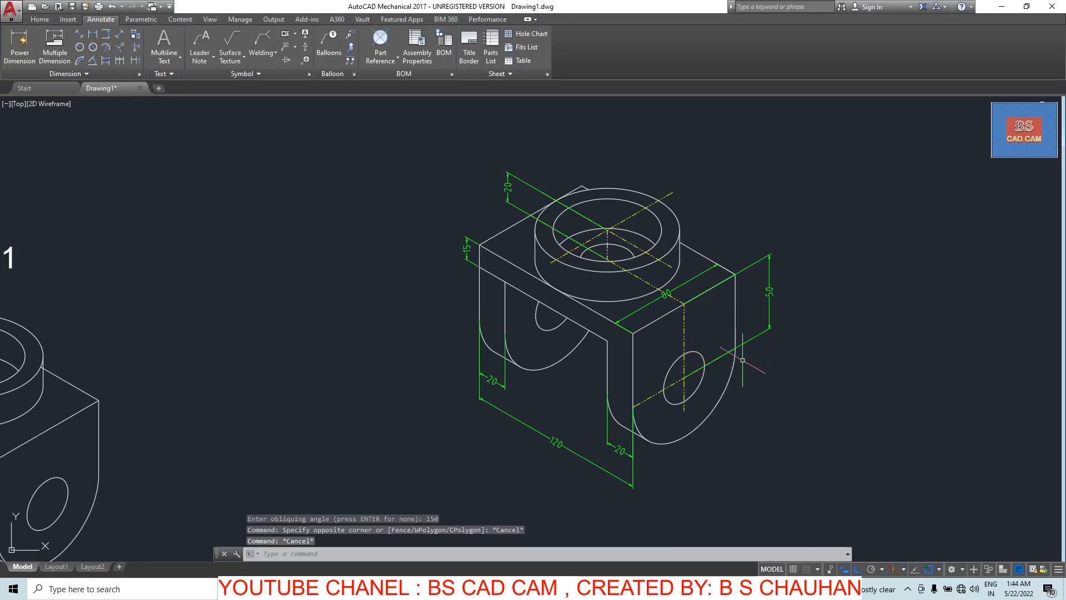
pyautogui.moveTo(684, 214); pyautogui.dragTo(642, 303, button='middle')
pyautogui.scroll(6, 642, 304)
pyautogui.scroll(-4, 698, 272)
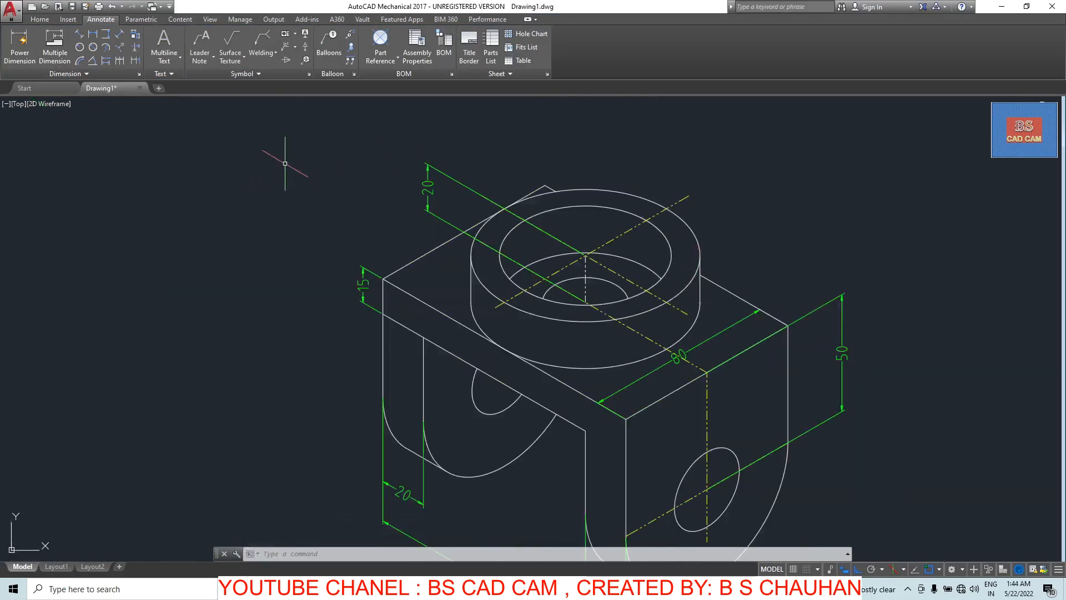
pyautogui.click(212, 43)
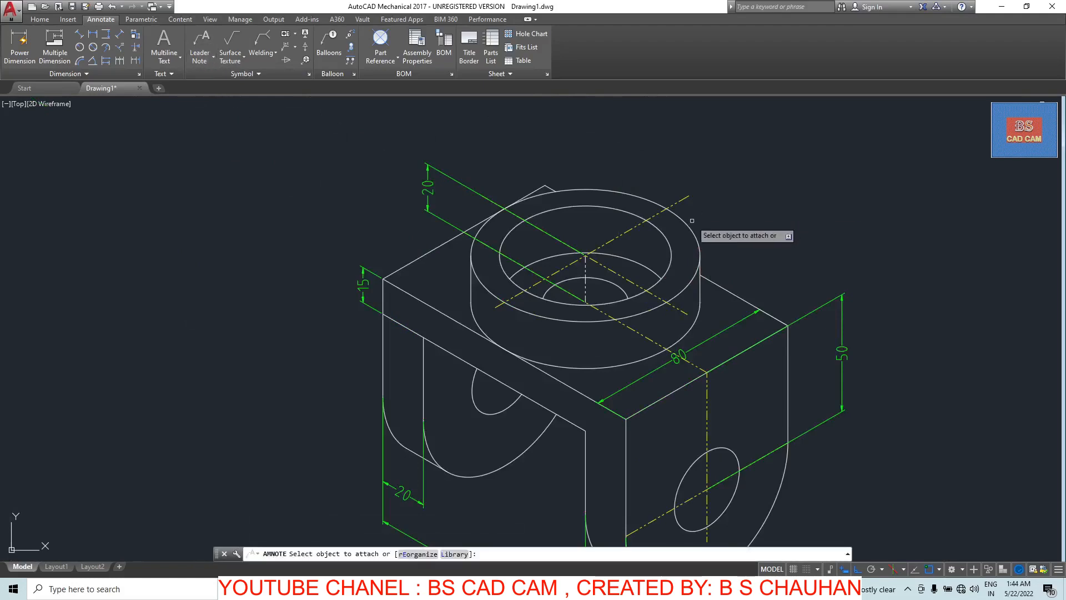
pyautogui.click(701, 265)
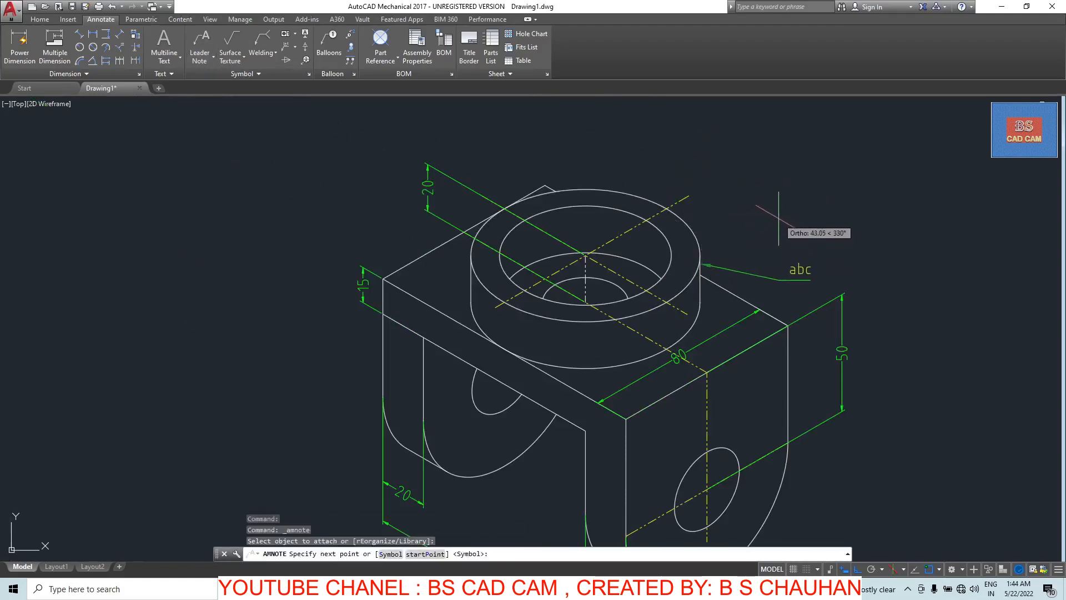
pyautogui.scroll(4, 769, 223)
pyautogui.click(760, 269)
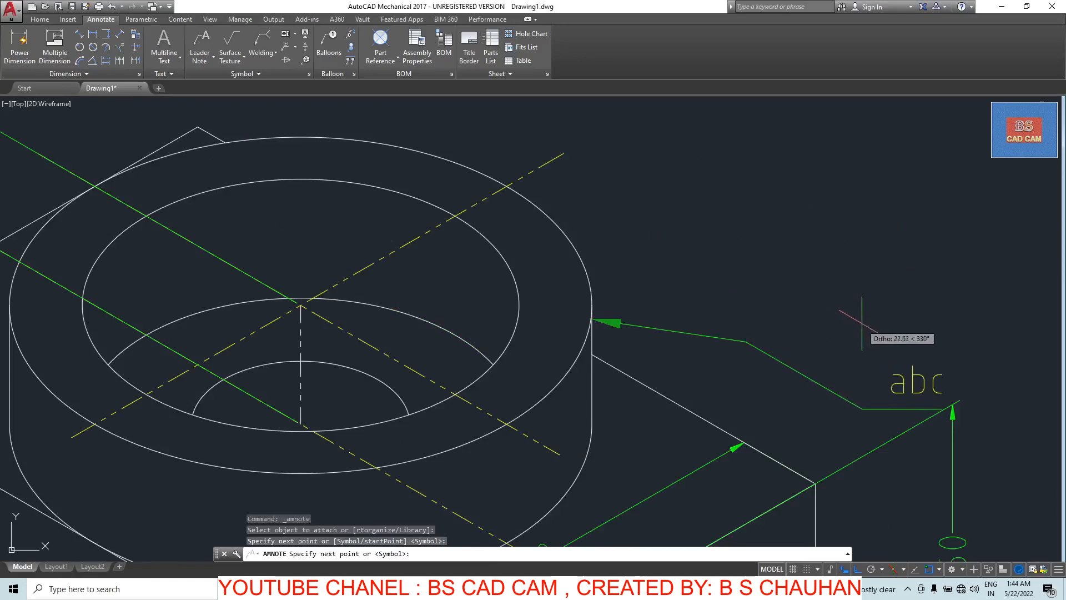
pyautogui.press('Return')
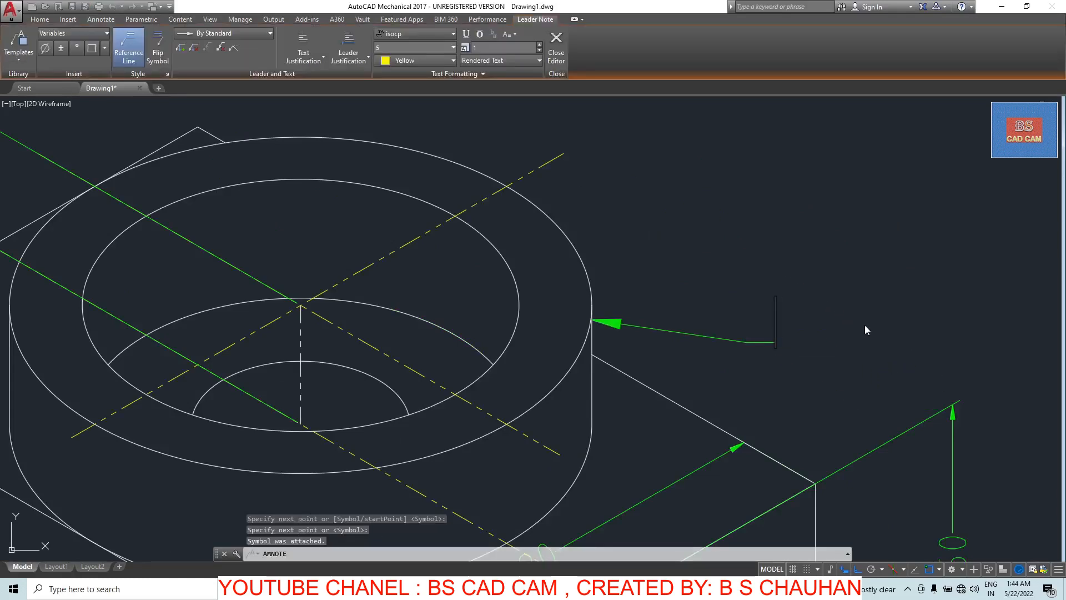
pyautogui.write('DIA 80')
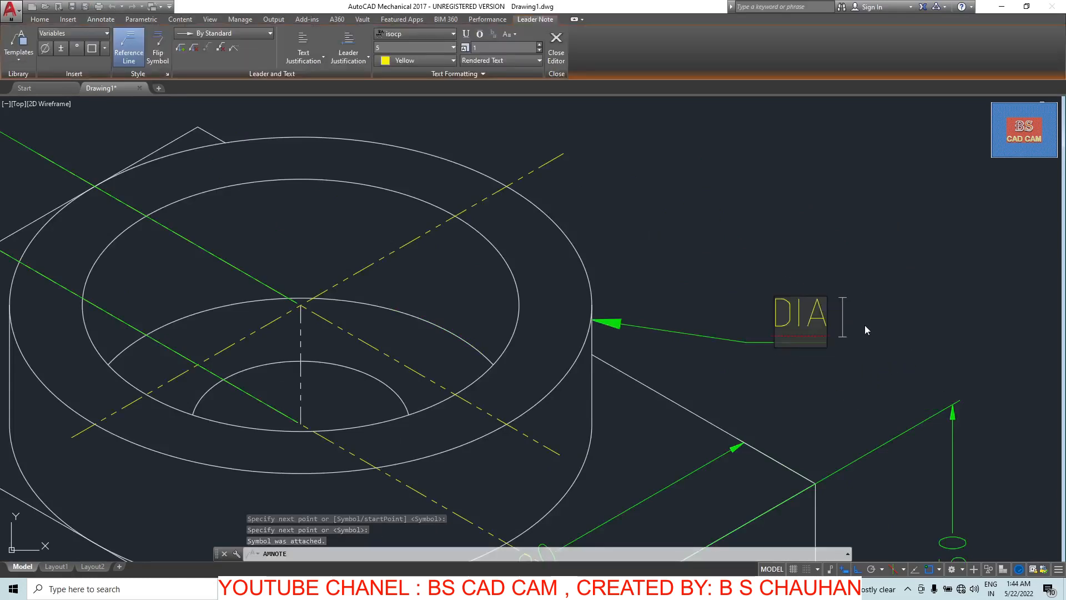
pyautogui.click(995, 253)
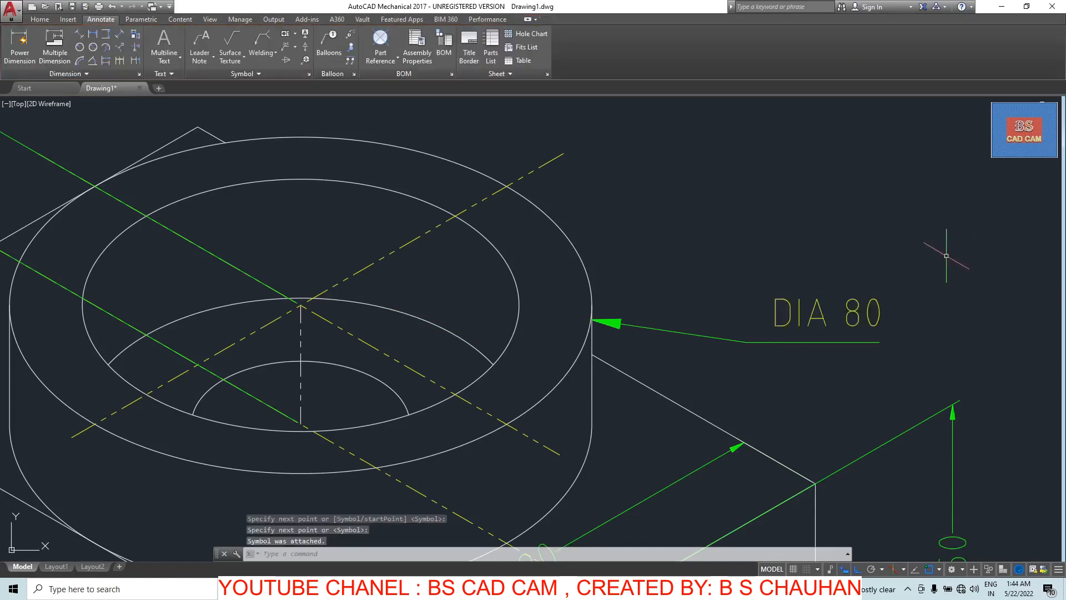
pyautogui.press('Escape')
# - Copy the DIA 80 leader note from the boss's outer circle to its inner top circle
pyautogui.click(885, 302)
pyautogui.click(793, 357)
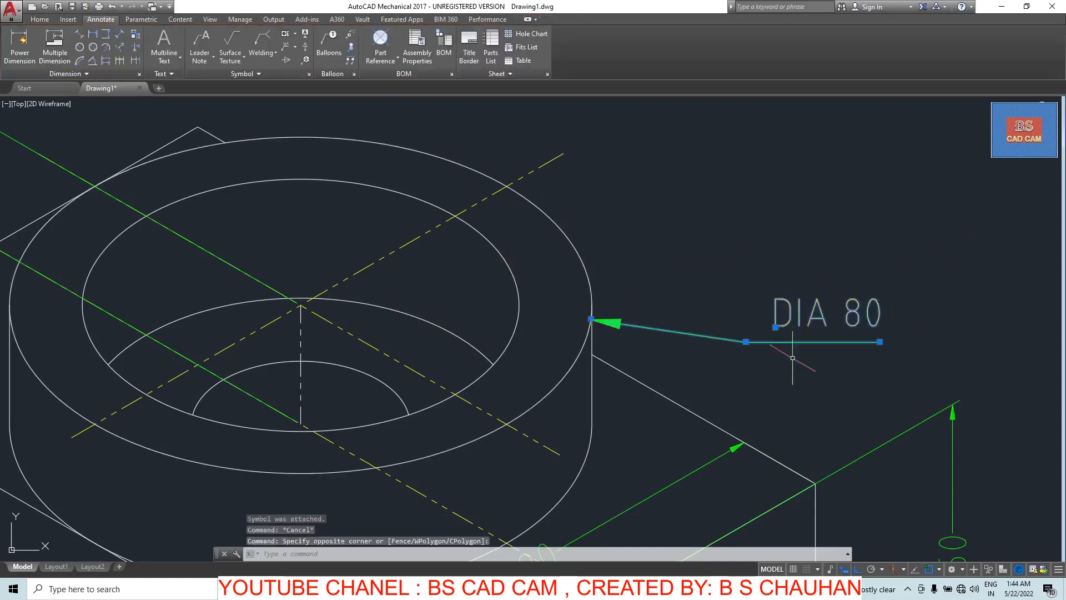
pyautogui.write('co')
pyautogui.press('Return')
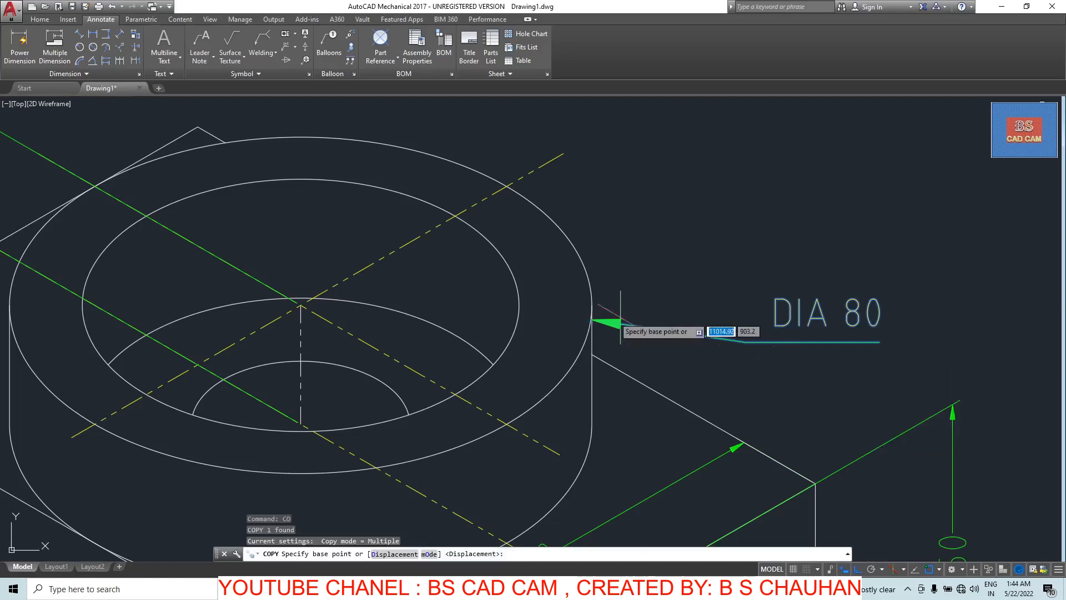
pyautogui.click(591, 320)
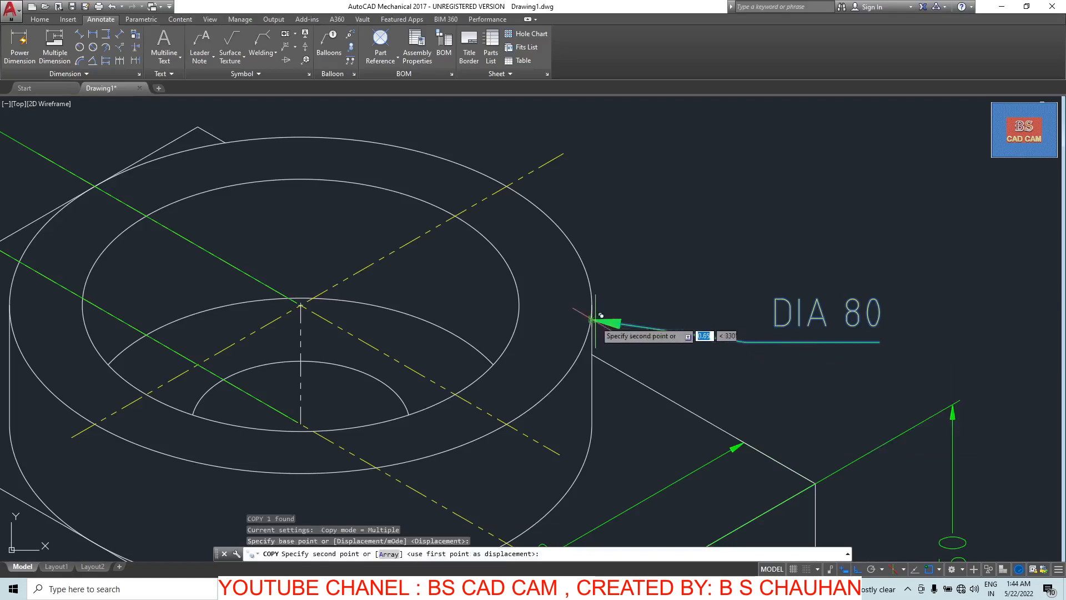
pyautogui.click(512, 275)
pyautogui.press('Escape')
# - Raise the copied leader's landing clear of the original note and change its text to "DIA 60"
pyautogui.click(726, 258)
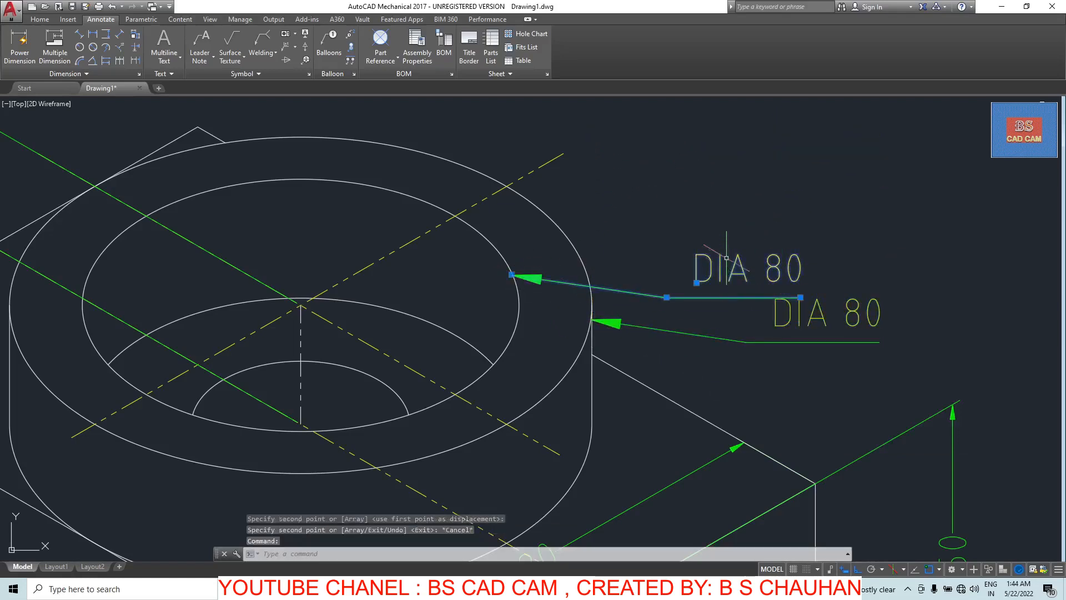
pyautogui.click(666, 297)
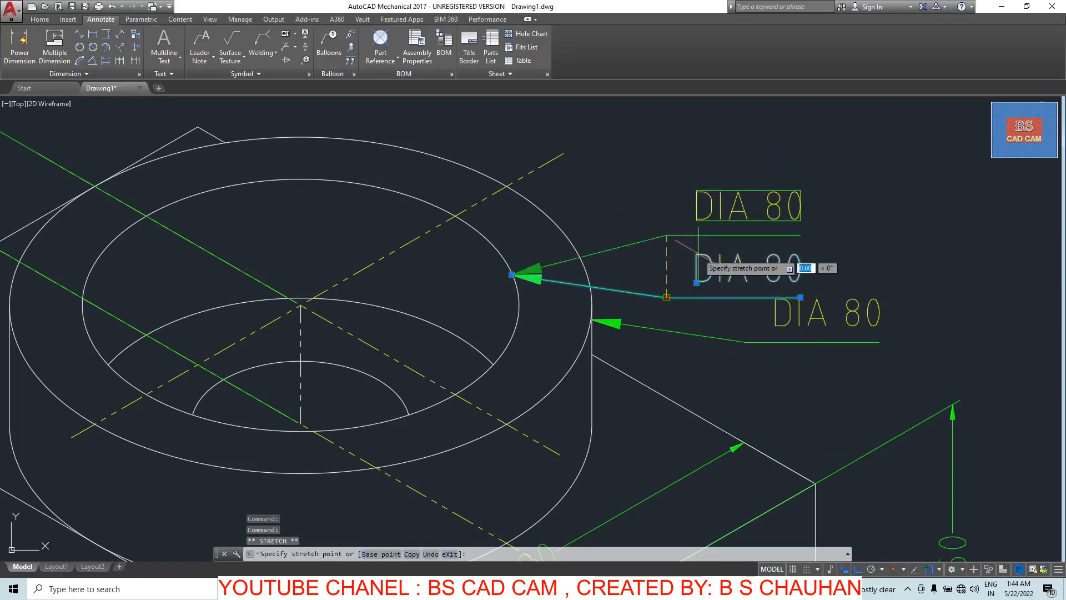
pyautogui.click(666, 262)
pyautogui.doubleClick(788, 240)
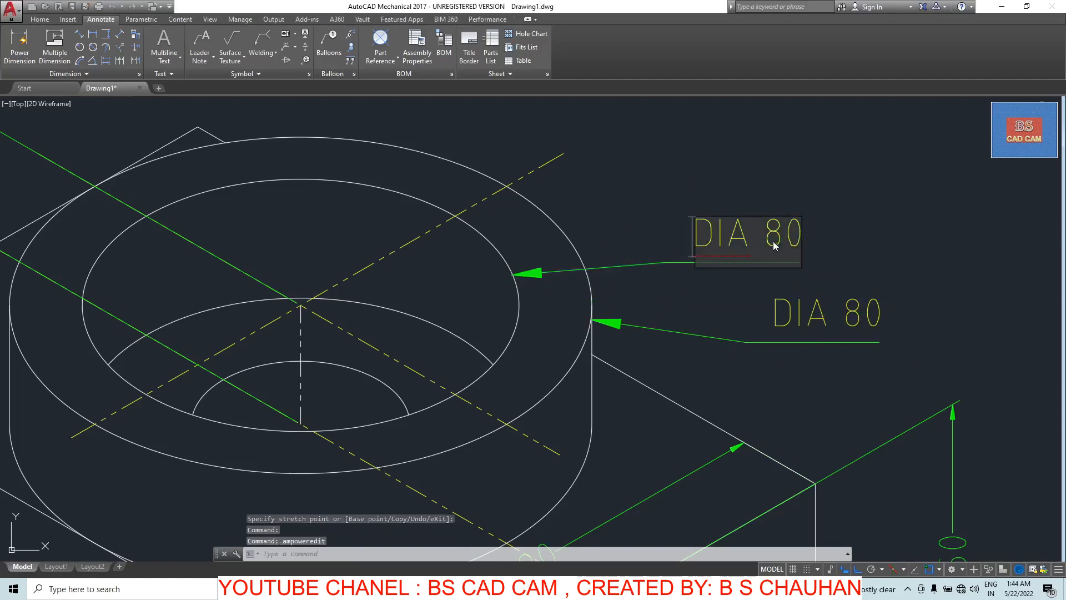
pyautogui.write('60')
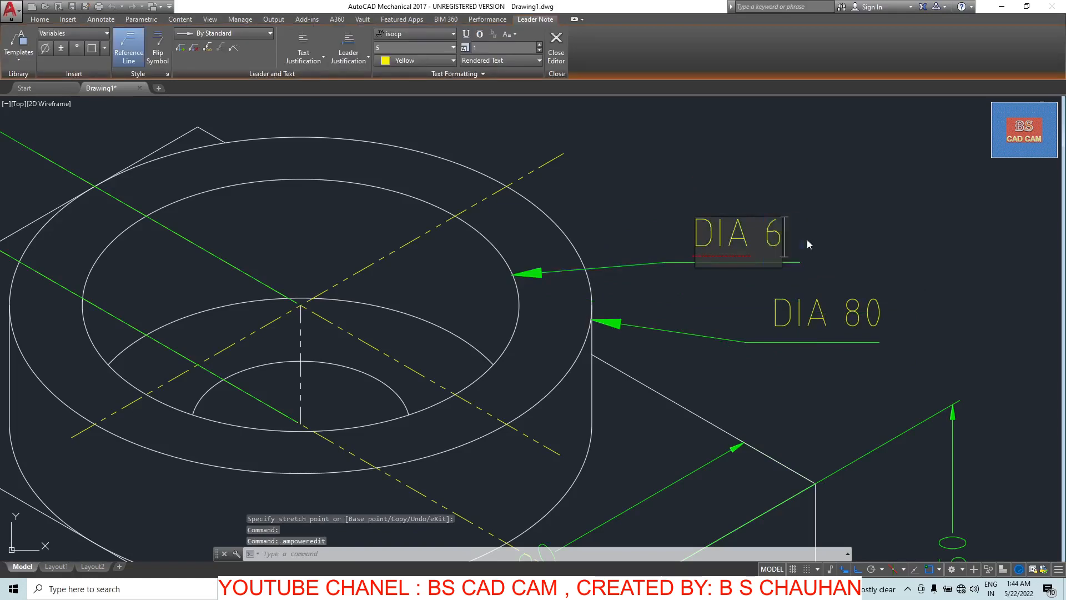
pyautogui.click(807, 238)
# - Copy the DIA 60 leader note so its arrow points at the small hole's arc inside the boss
pyautogui.click(705, 227)
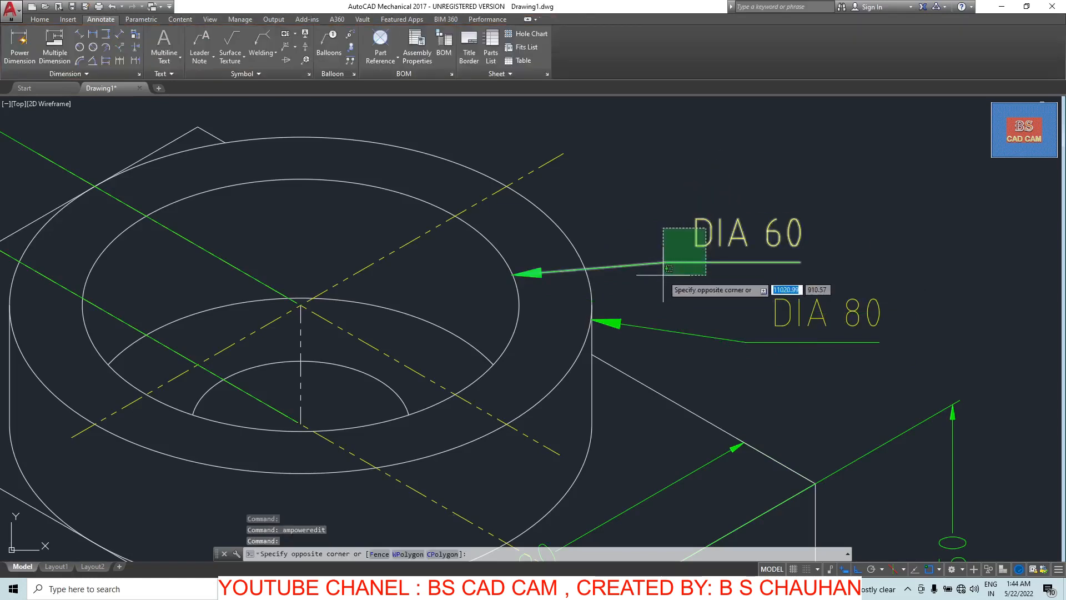
pyautogui.click(665, 275)
pyautogui.write('CO')
pyautogui.press('Return')
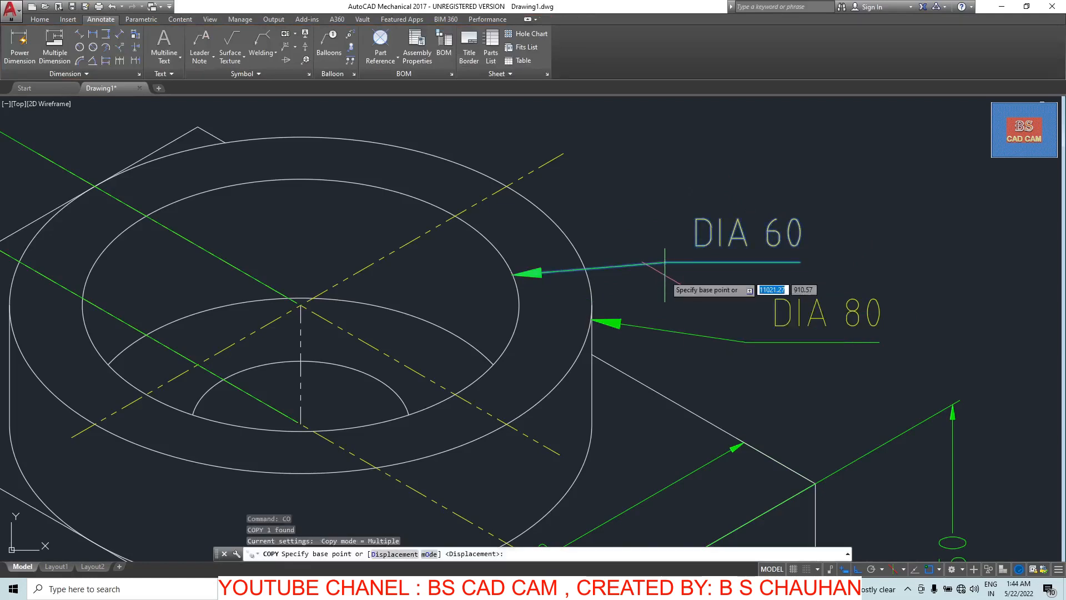
pyautogui.click(511, 275)
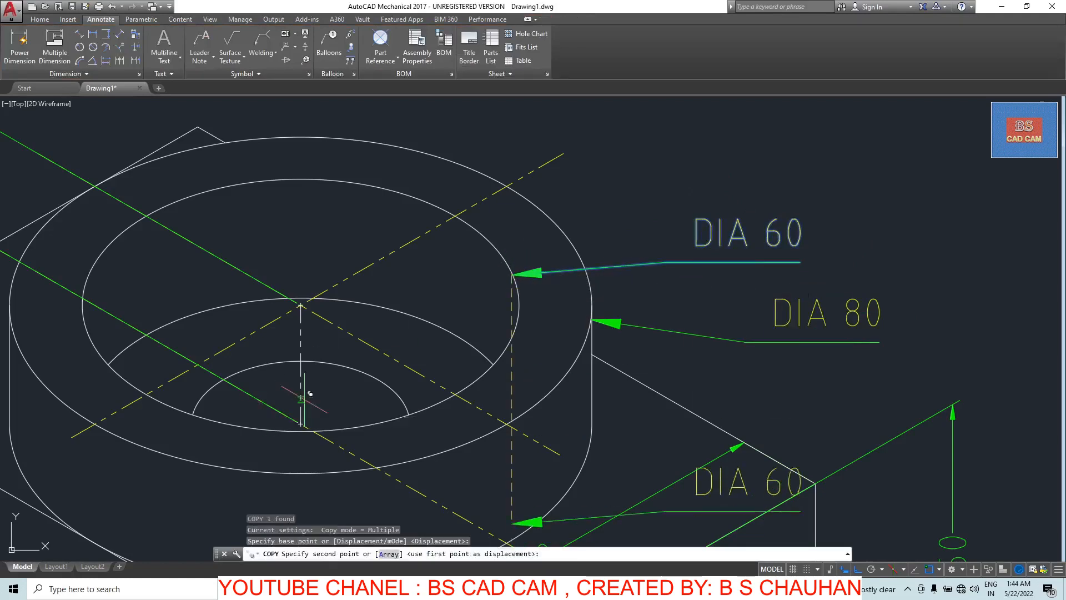
pyautogui.click(511, 425)
pyautogui.press('Escape')
# - Stretch the small hole's leader landing up above the boss and change its text to "DIA 30"
pyautogui.click(549, 338)
pyautogui.click(531, 359)
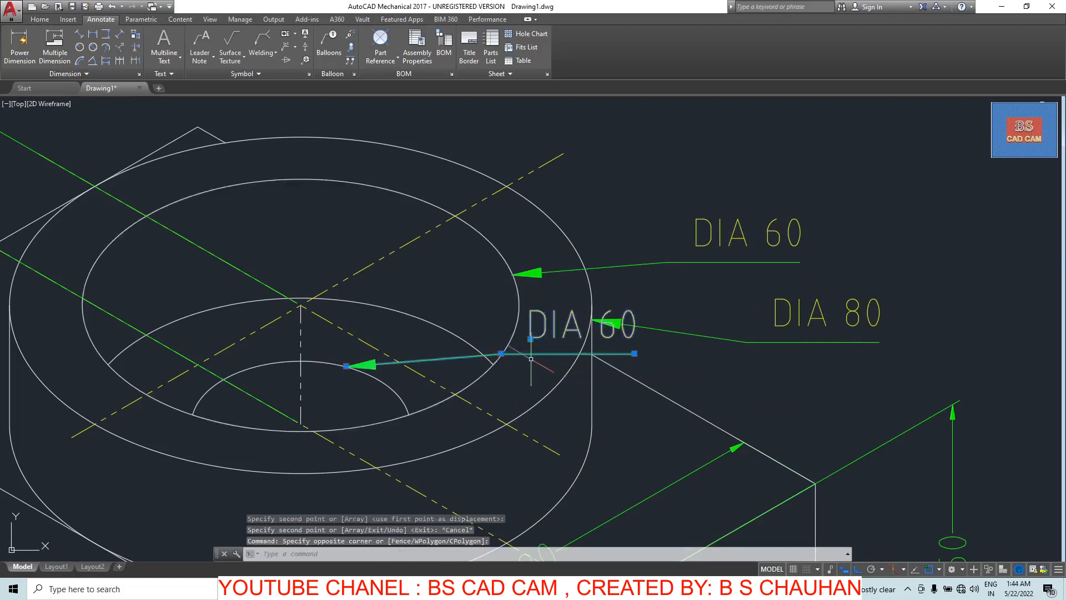
pyautogui.click(501, 353)
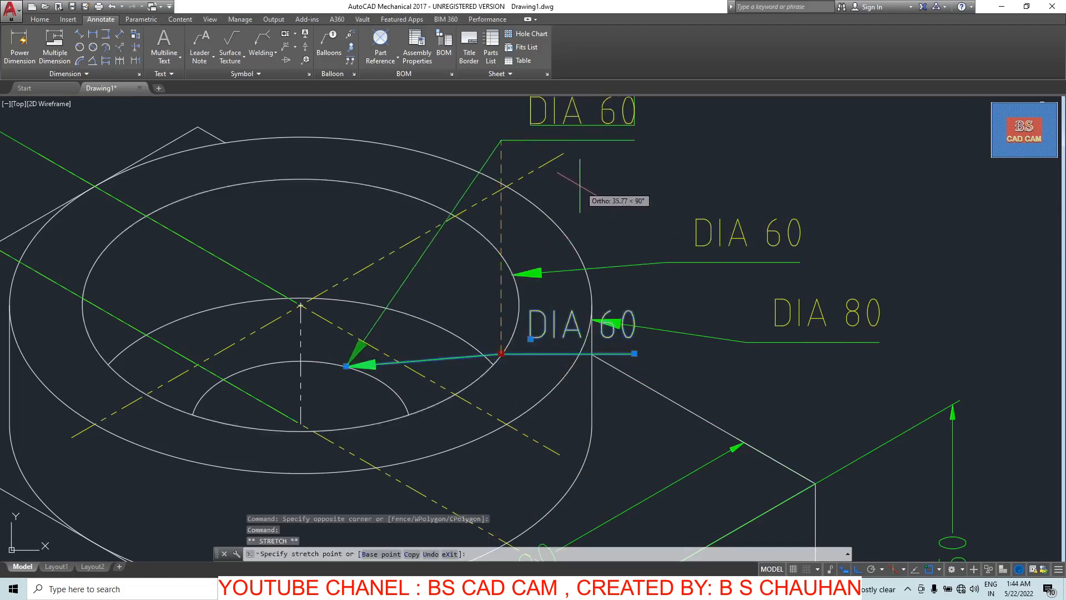
pyautogui.click(574, 109)
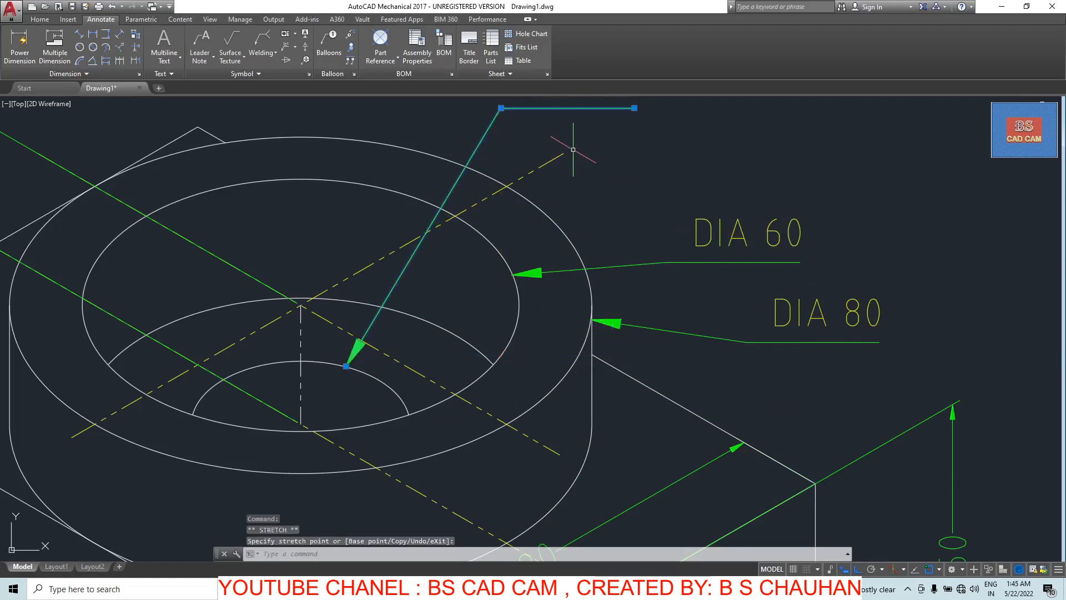
pyautogui.scroll(-3, 583, 192)
pyautogui.scroll(1, 594, 172)
pyautogui.doubleClick(598, 176)
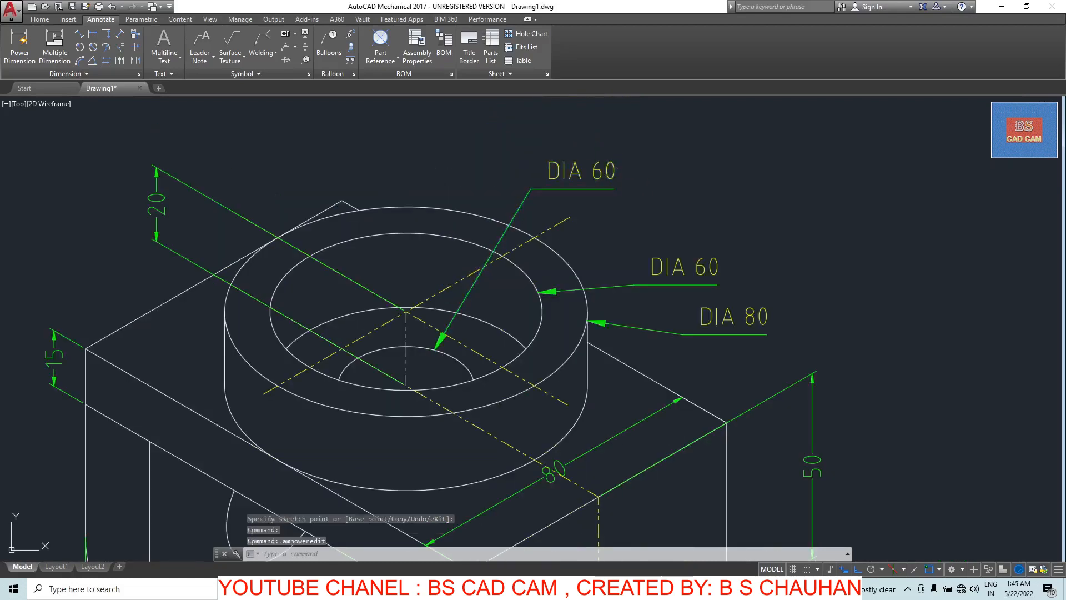
pyautogui.write('3')
pyautogui.click(742, 172)
pyautogui.click(756, 324)
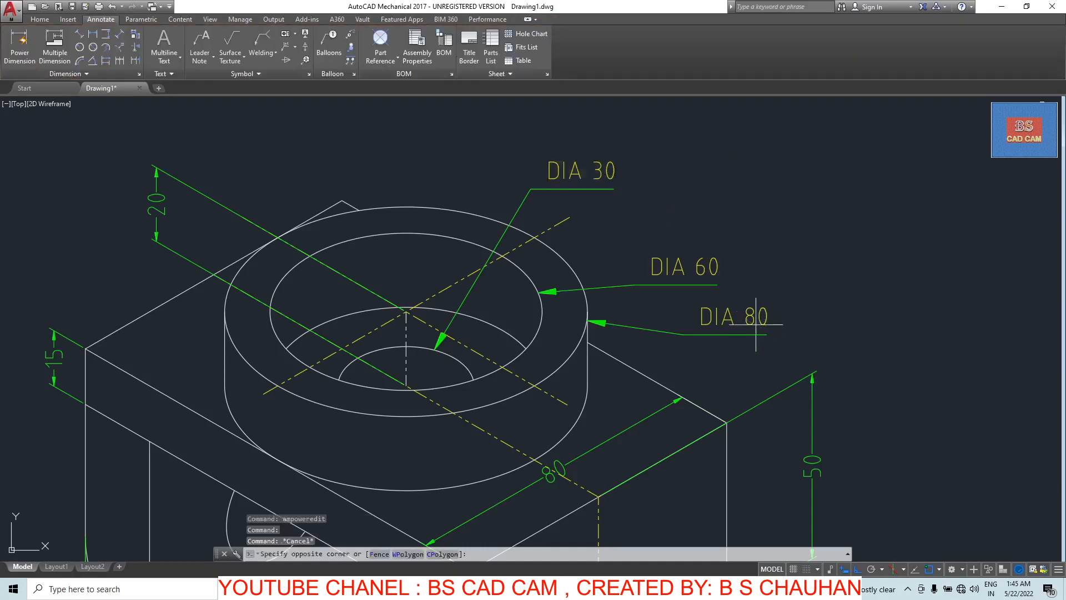
pyautogui.click(707, 339)
pyautogui.write('CO')
pyautogui.press('Return')
pyautogui.scroll(-4, 809, 351)
pyautogui.scroll(4, 760, 480)
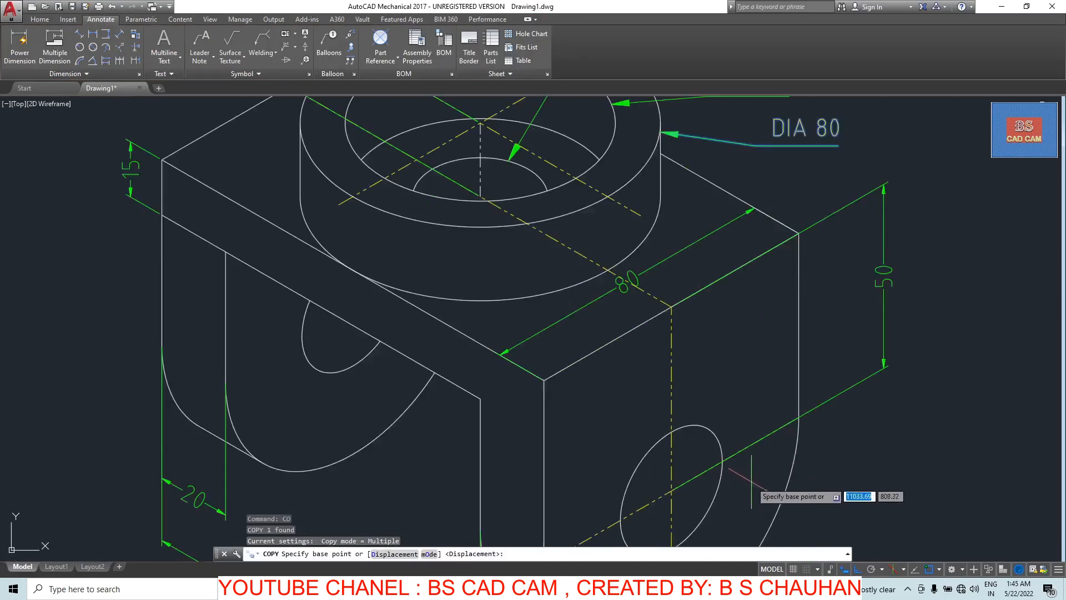
pyautogui.click(863, 514)
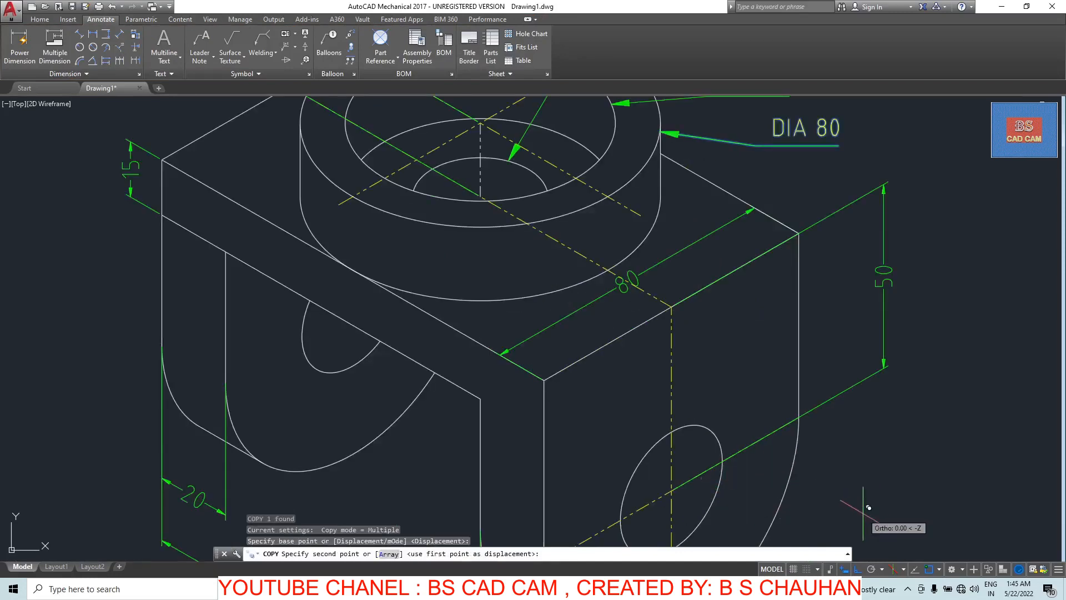
pyautogui.hotkey('ctrl', 'v')
pyautogui.press('Escape')
pyautogui.press('Escape')
pyautogui.press('Escape')
# - Copy the DIA 80 leader note from the boss to the front lug's hole edge and to the lug's outer arc
pyautogui.click(766, 135)
pyautogui.click(735, 159)
pyautogui.write('C')
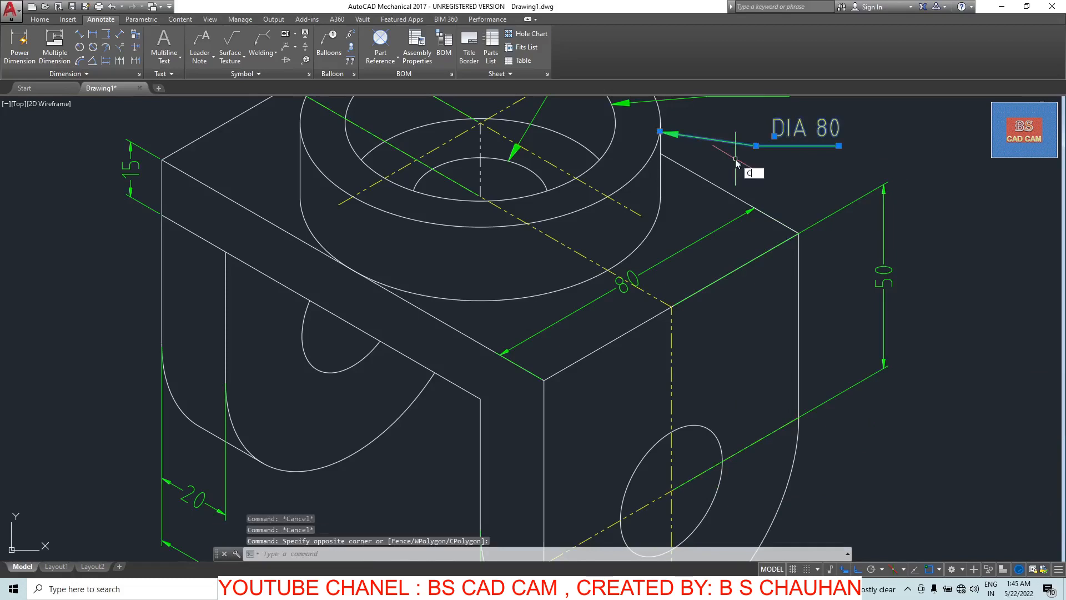
pyautogui.write('O')
pyautogui.press('Return')
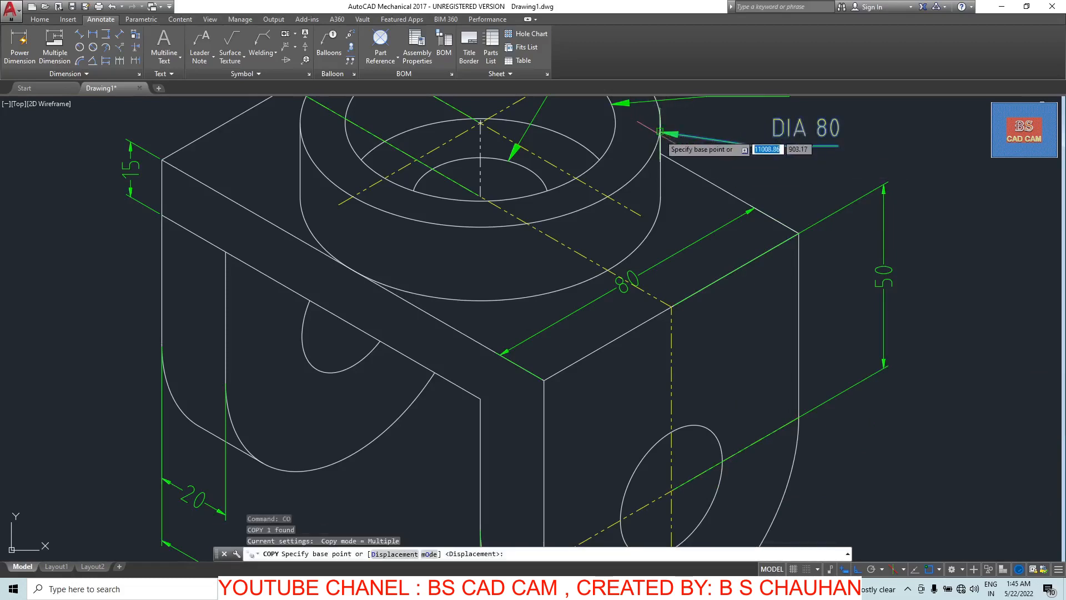
pyautogui.click(660, 132)
pyautogui.click(661, 366)
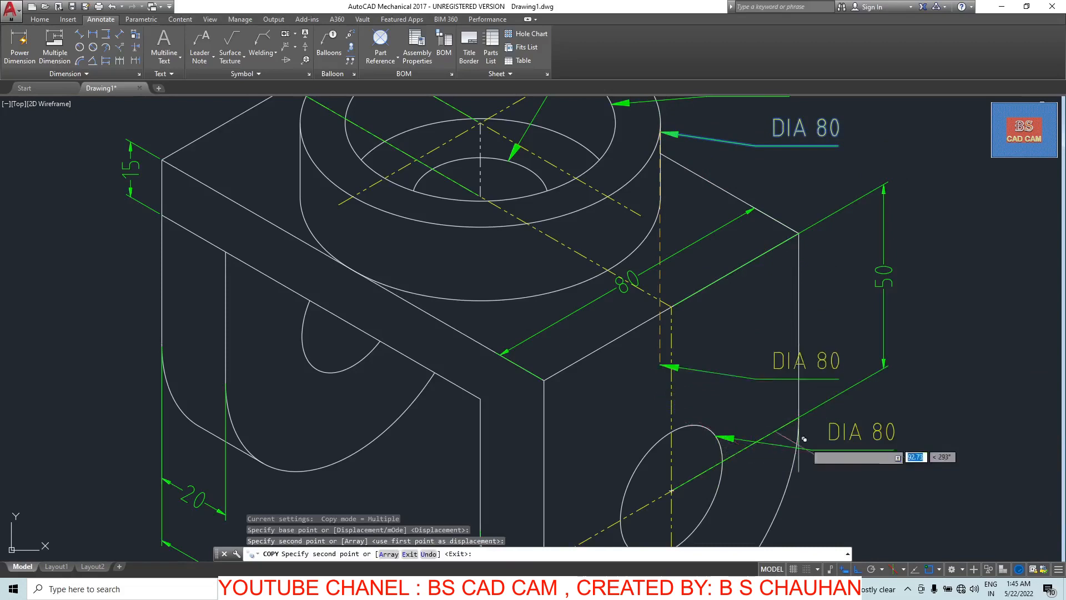
pyautogui.scroll(-6, 804, 439)
pyautogui.scroll(8, 836, 474)
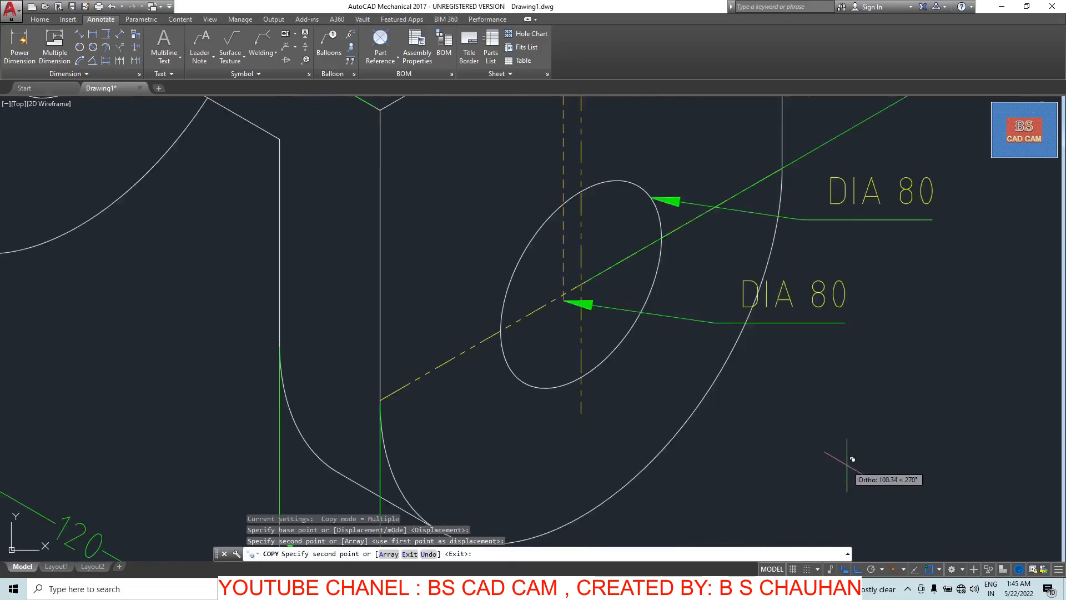
pyautogui.click(714, 382)
pyautogui.press('Escape')
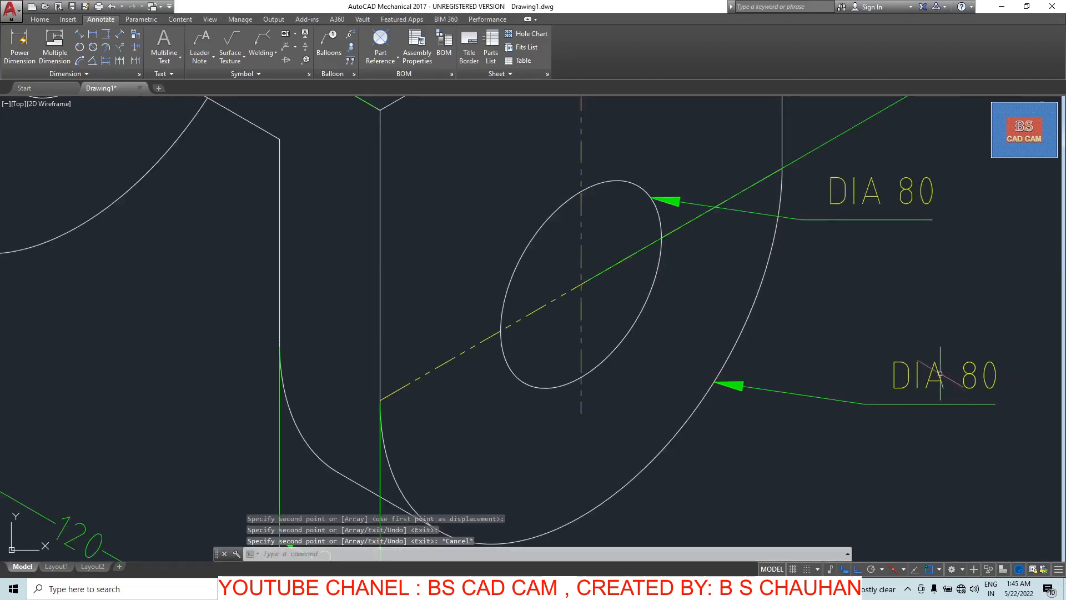
# - Change the text of the leader note on the front lug's outer arc to "R40"
pyautogui.click(938, 375)
pyautogui.click(905, 367)
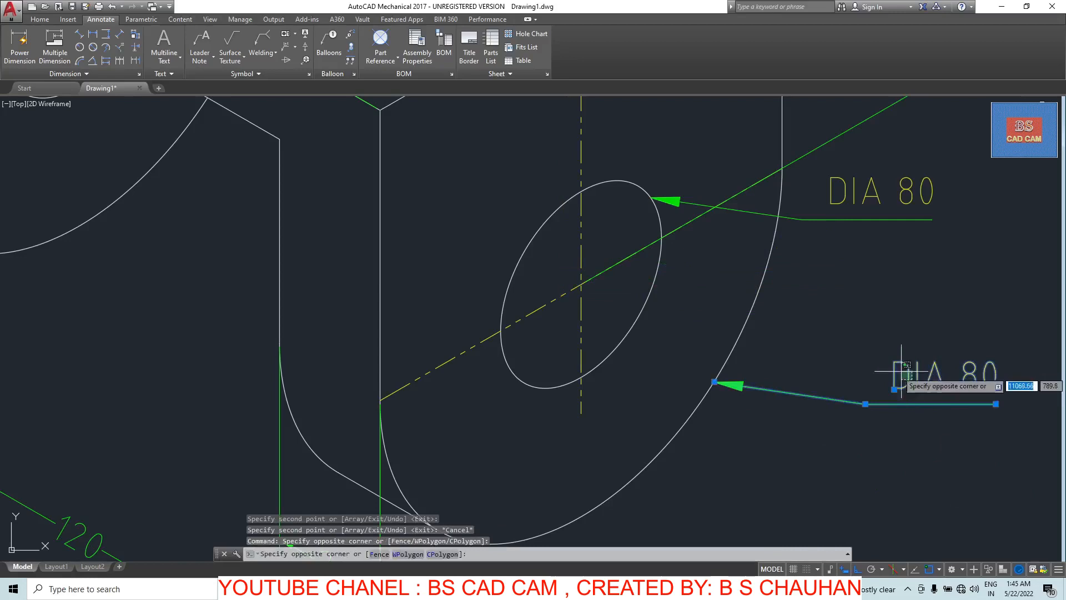
pyautogui.click(902, 376)
pyautogui.doubleClick(902, 379)
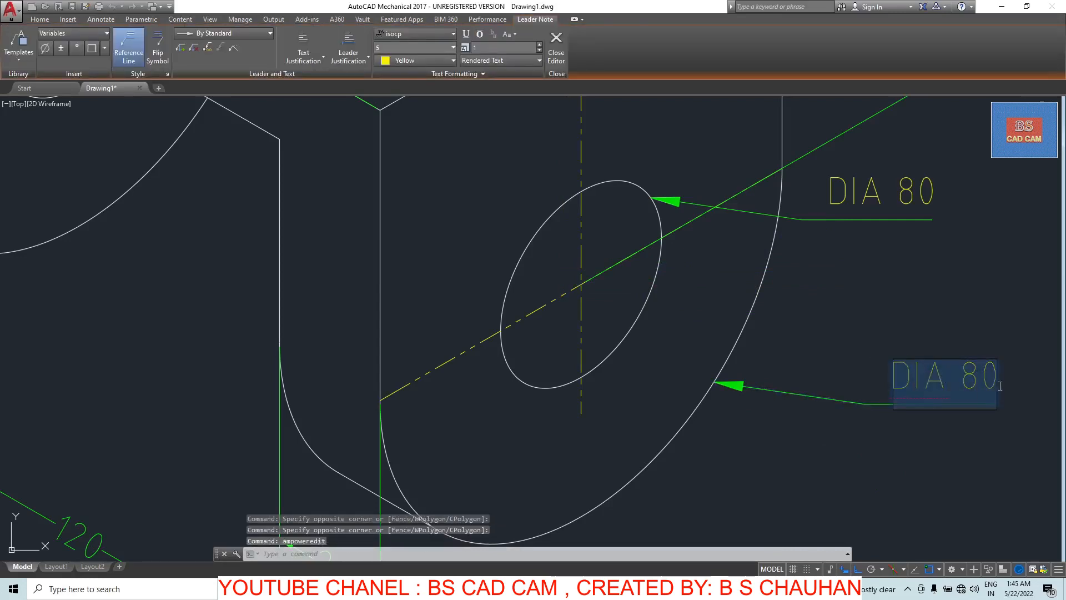
pyautogui.write('R40')
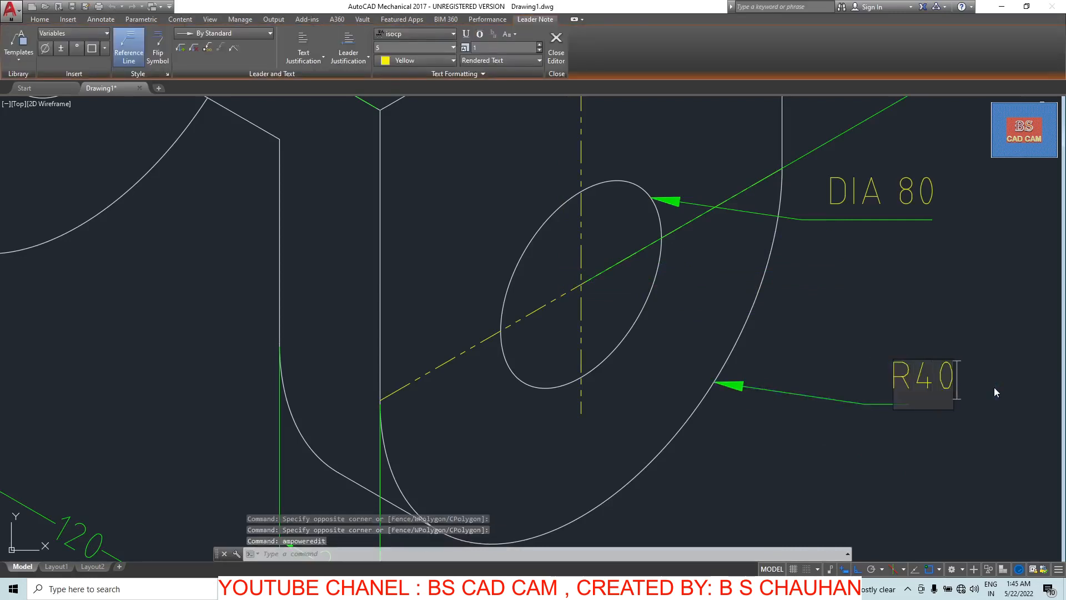
pyautogui.click(956, 327)
# - Change the text of the leader note on the front lug's hole to "DIA 32"
pyautogui.click(902, 199)
pyautogui.click(841, 198)
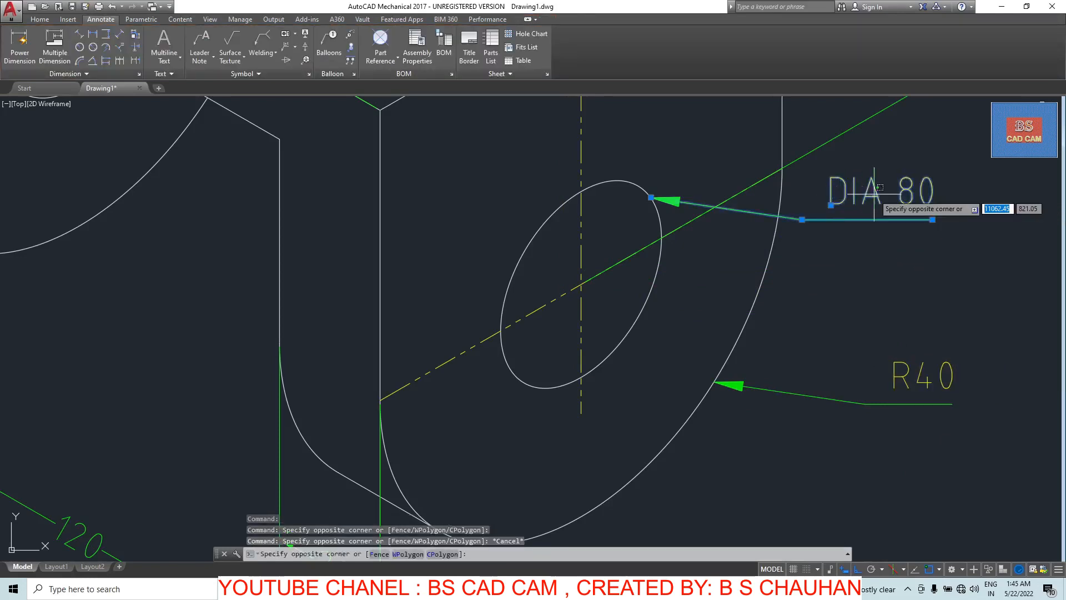
pyautogui.hotkey('ctrl', '1')
pyautogui.click(909, 197)
pyautogui.click(908, 198)
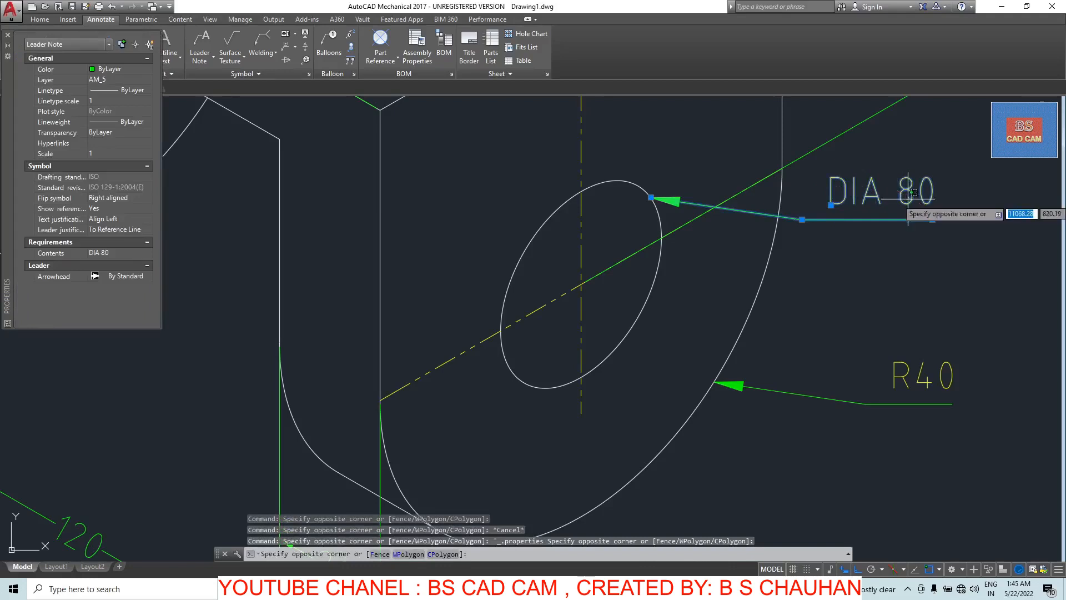
pyautogui.press('Escape')
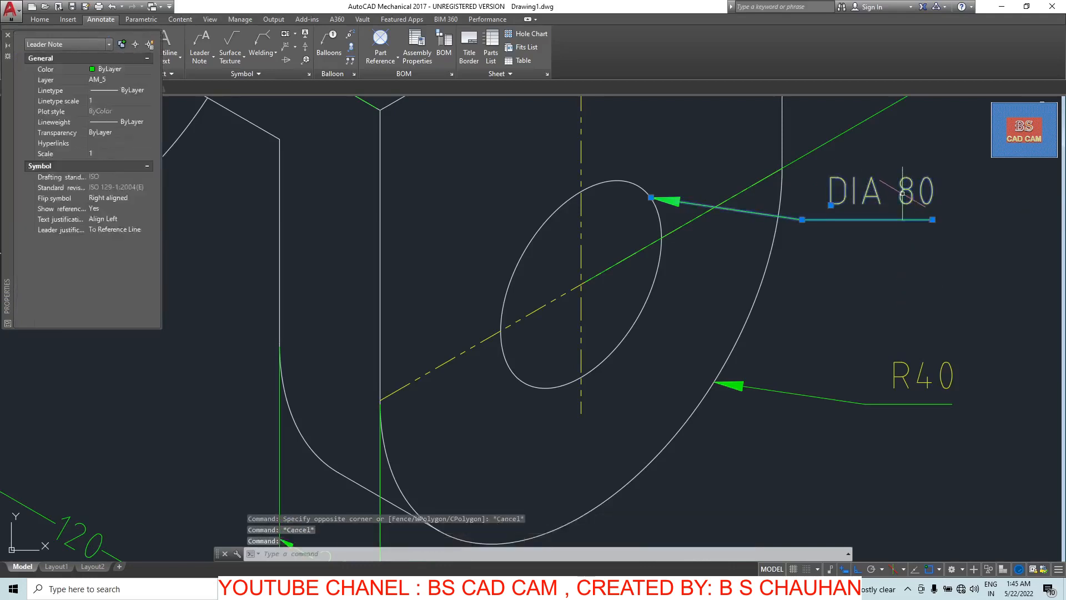
pyautogui.doubleClick(897, 195)
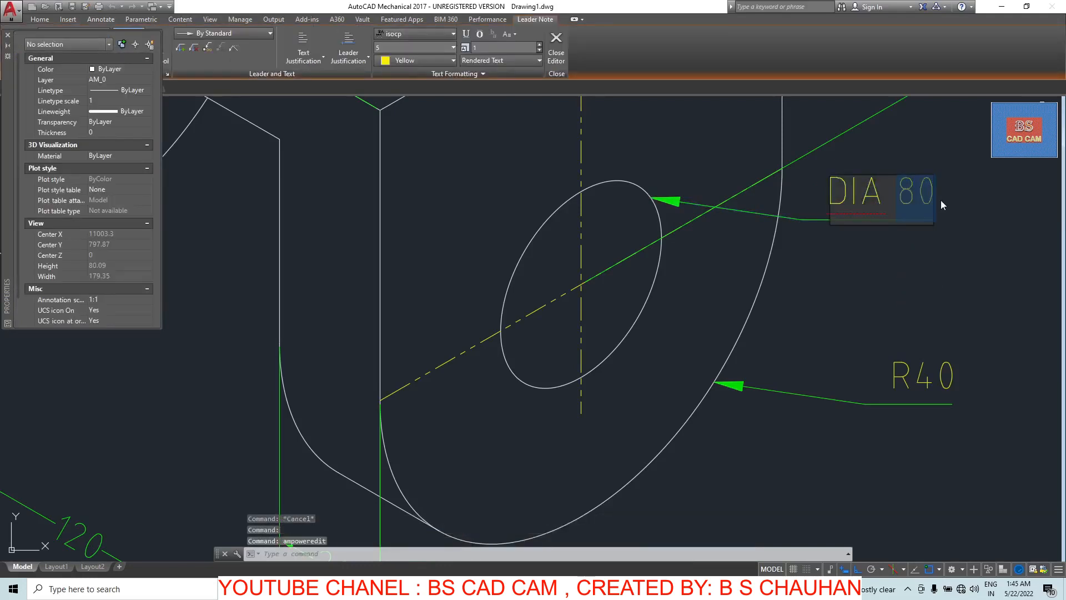
pyautogui.write('32')
pyautogui.press('Return')
pyautogui.click(975, 250)
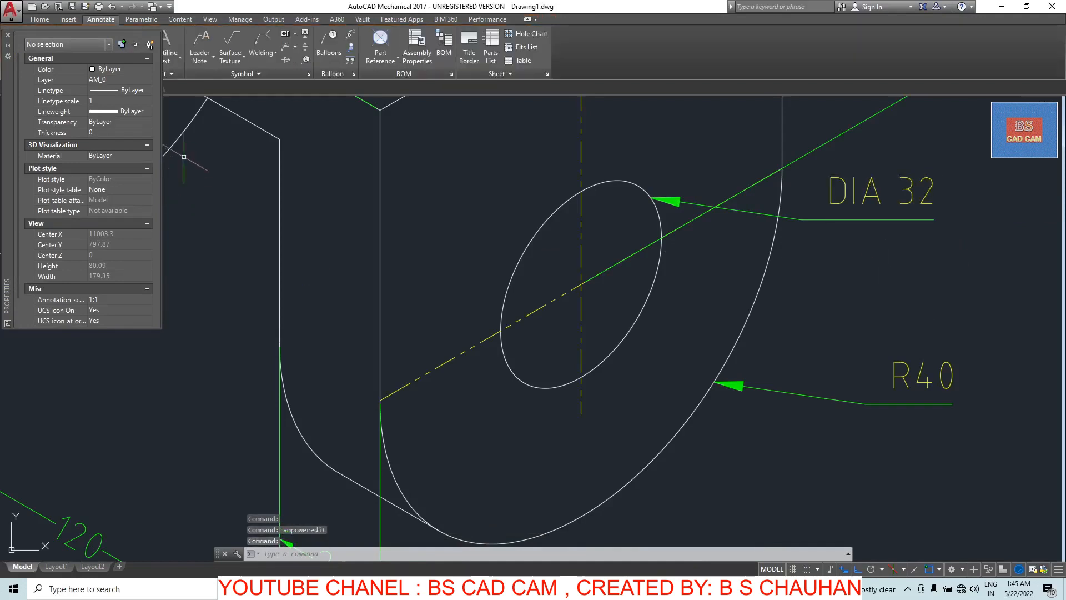
pyautogui.click(8, 37)
# - Save the drawing with the dimensioned bracket centred in view
pyautogui.scroll(-7, 618, 297)
pyautogui.scroll(2, 737, 315)
pyautogui.scroll(-2, 748, 311)
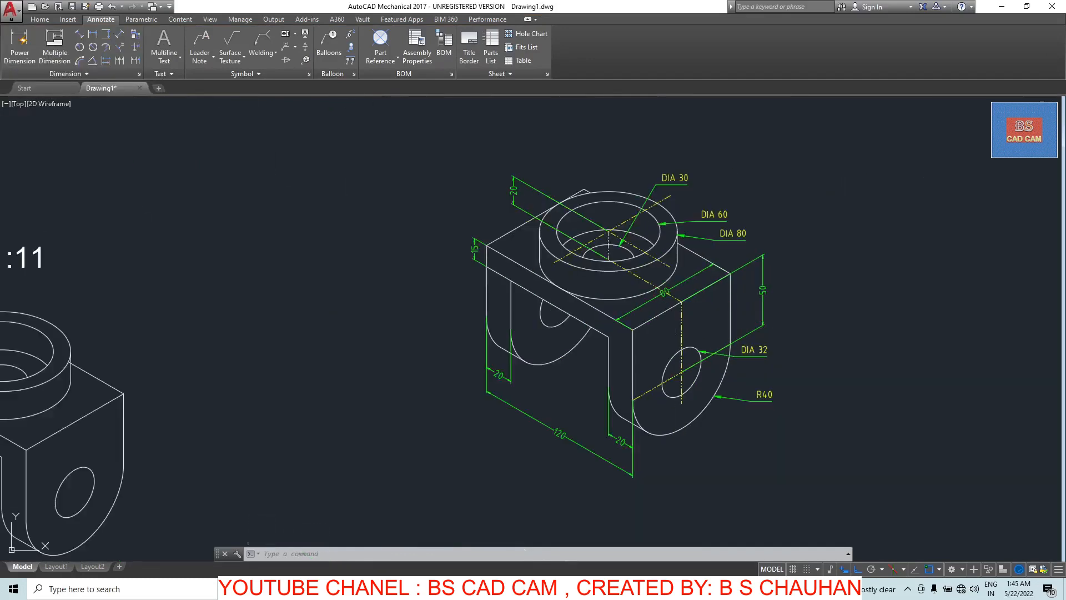
pyautogui.hotkey('ctrl', 's')
pyautogui.moveTo(517, 414); pyautogui.dragTo(442, 424, button='middle')
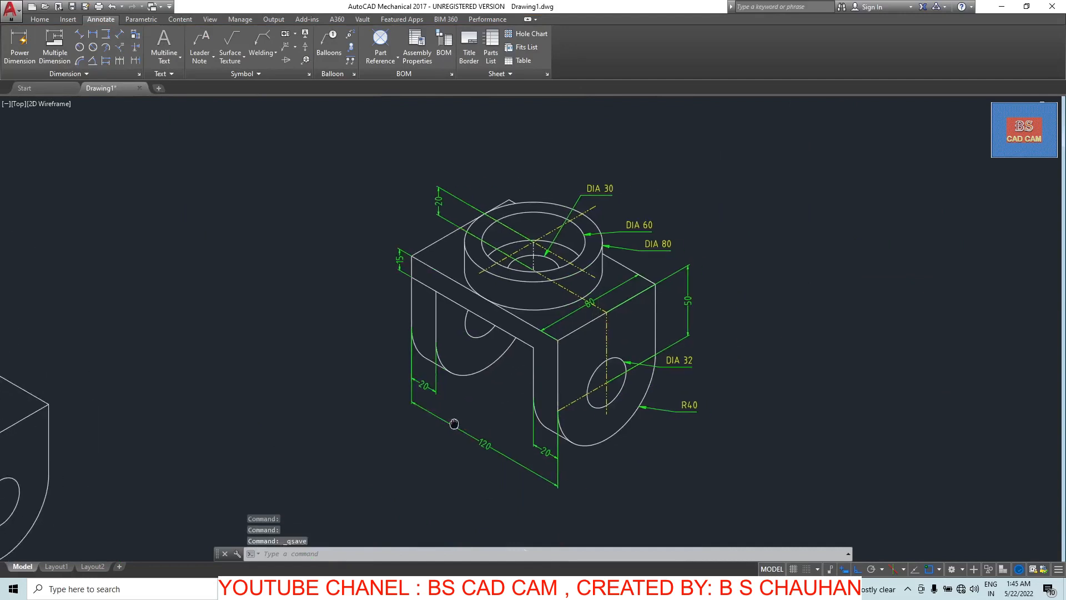